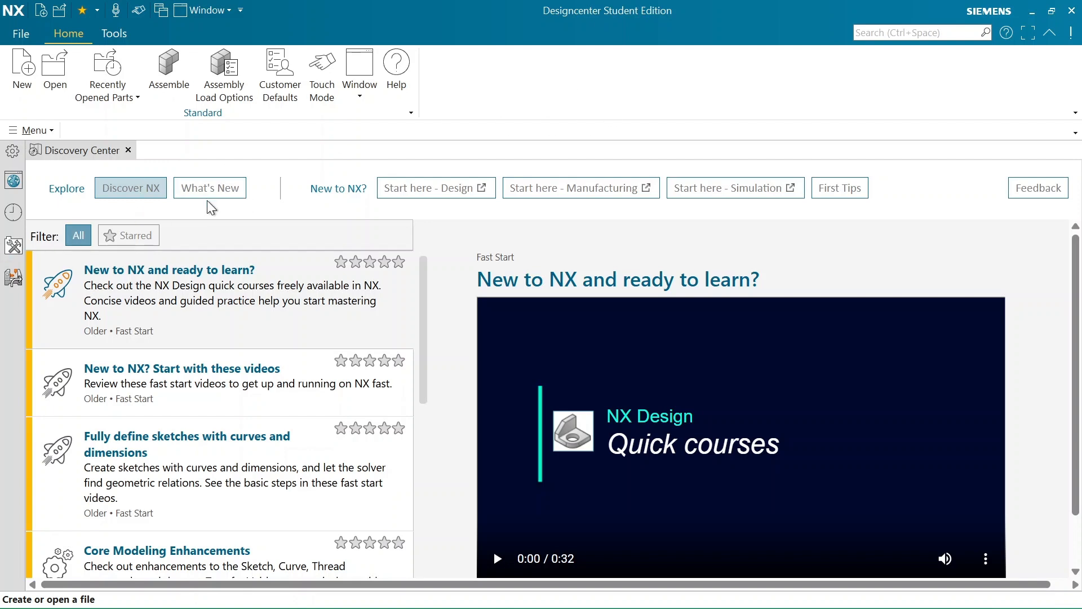
Activate the Advanced role from the Content roles to customise the user interface
left_click(14, 246)
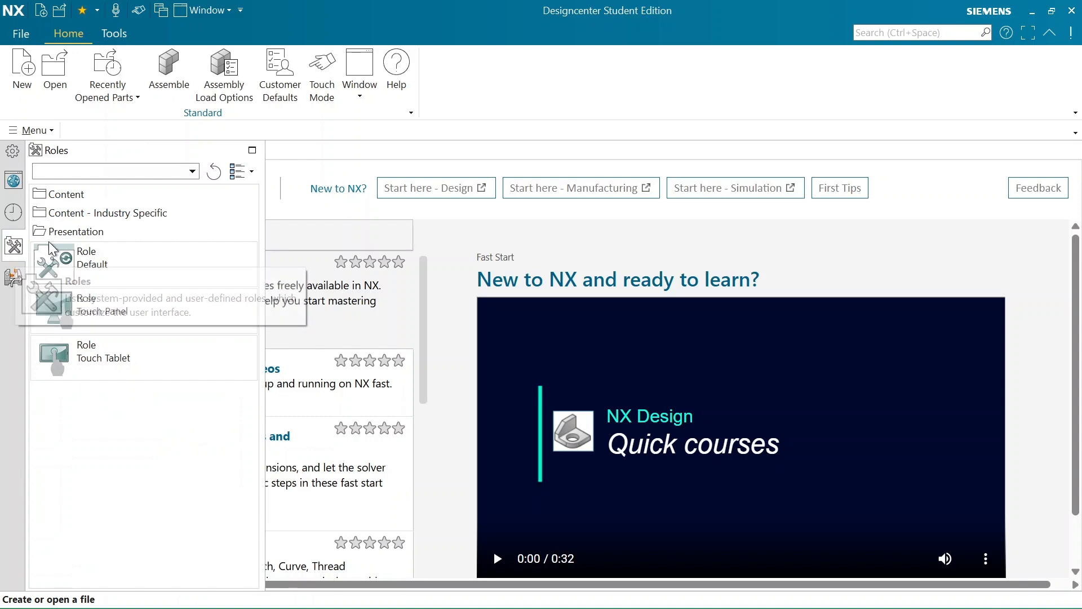
left_click(88, 197)
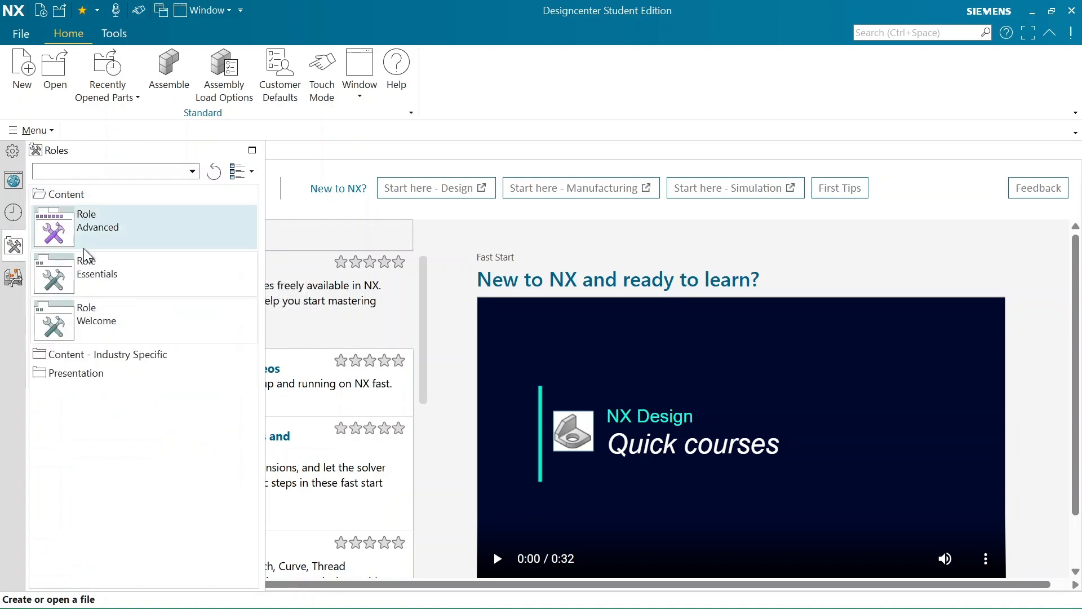
left_click(161, 231)
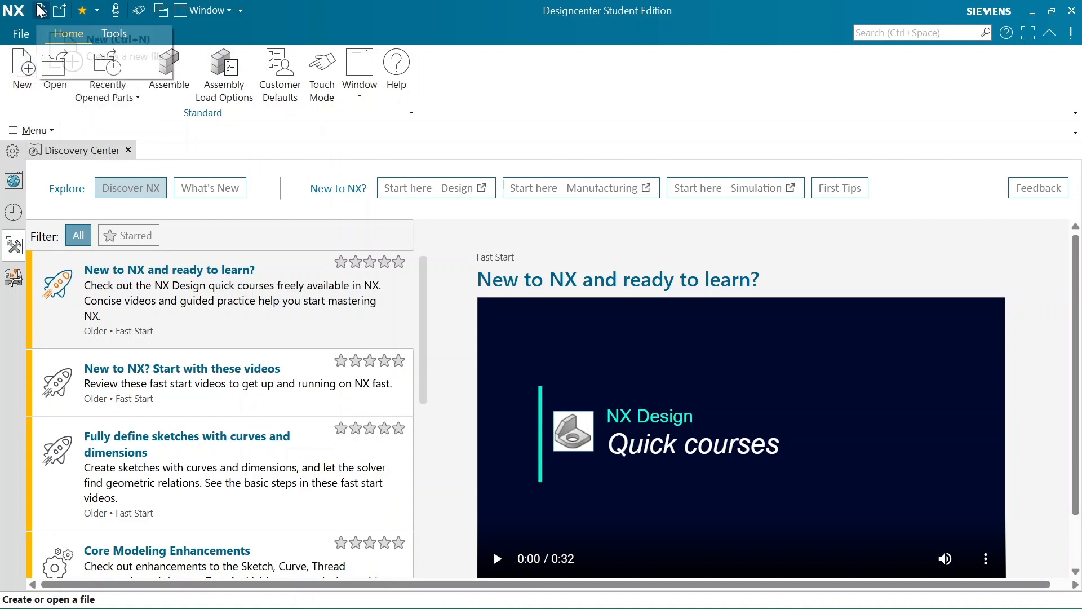
Create a new part file from the Model template in millimeters, keeping the default file name and folder
left_click(18, 67)
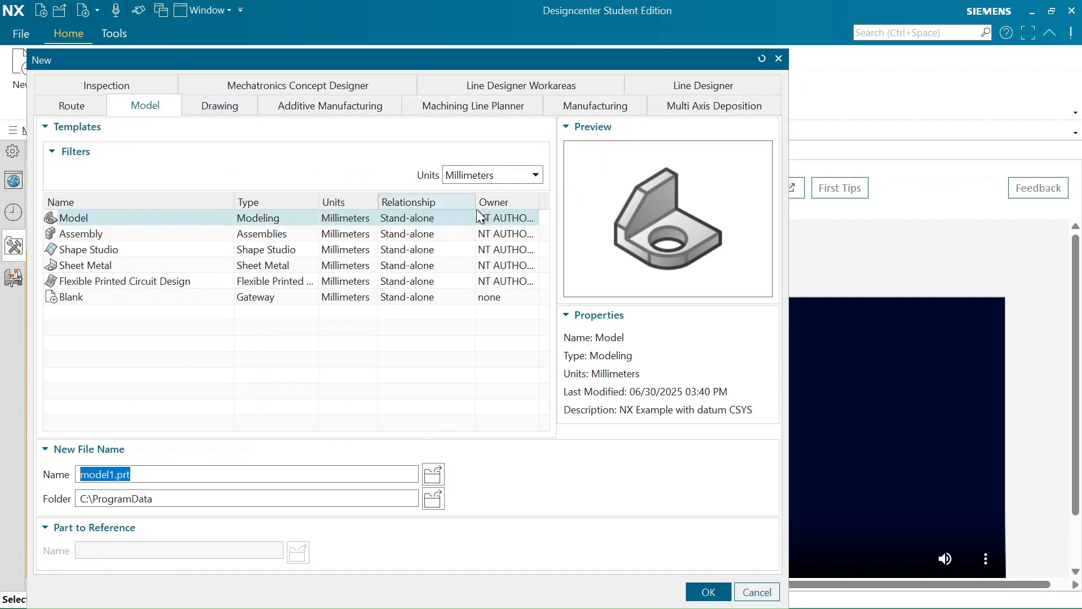
left_click(503, 180)
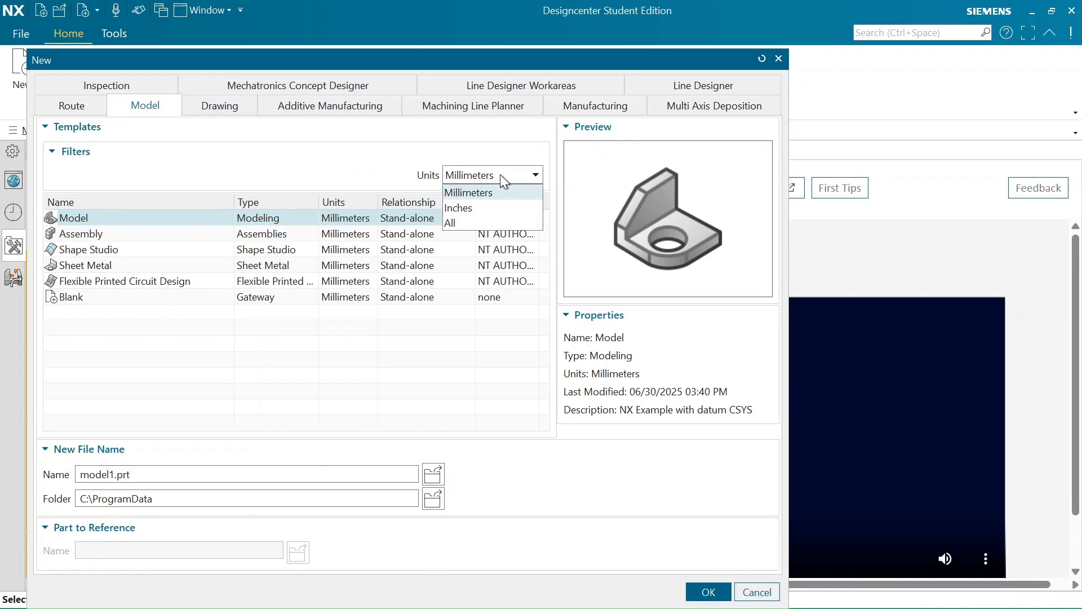
left_click(495, 197)
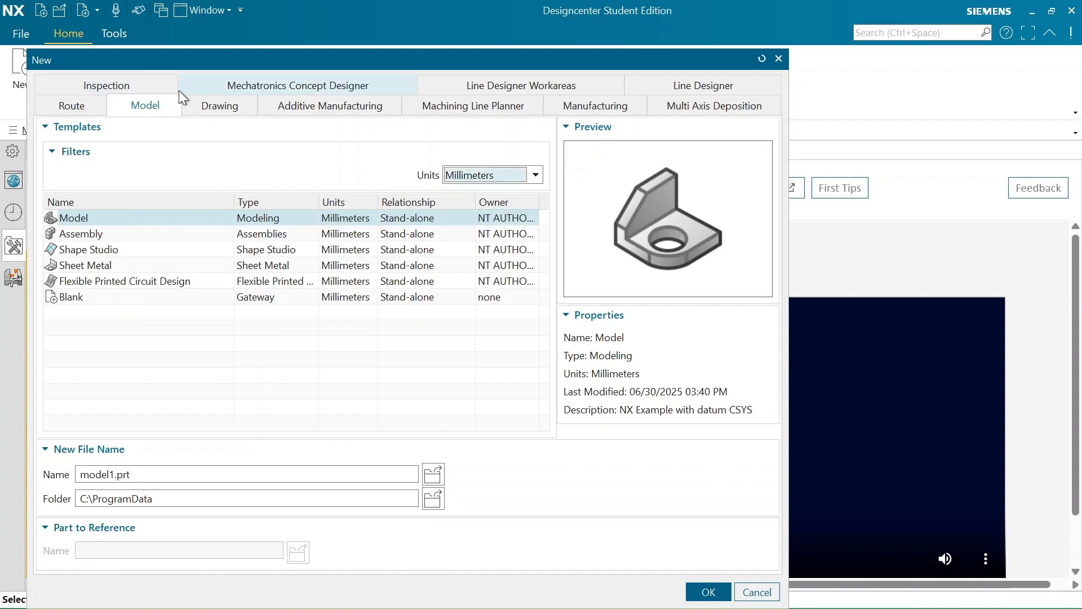
left_click(148, 104)
left_click(245, 109)
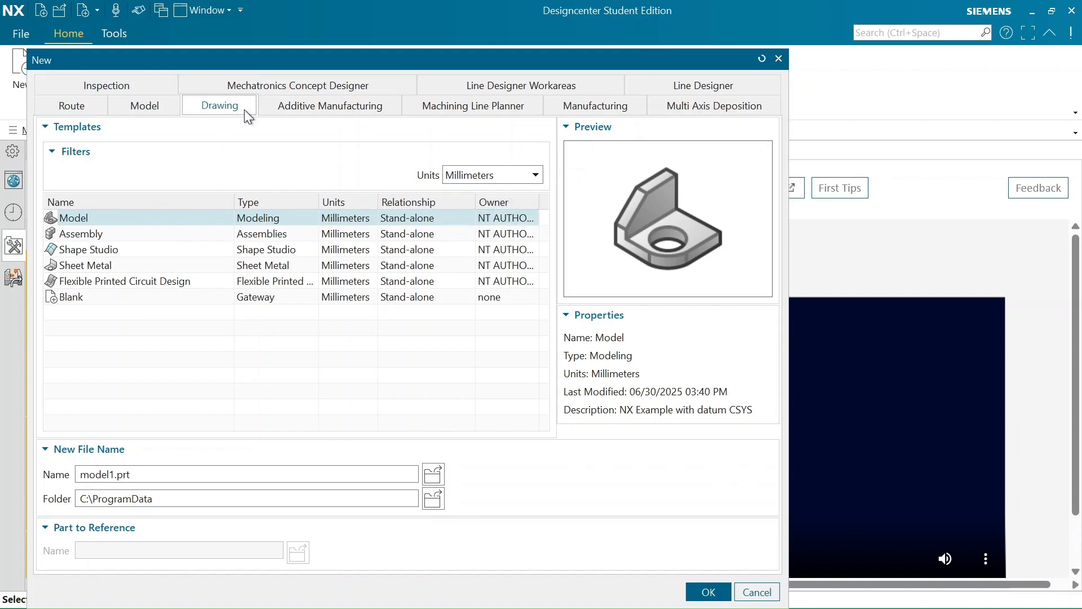
left_click(120, 105)
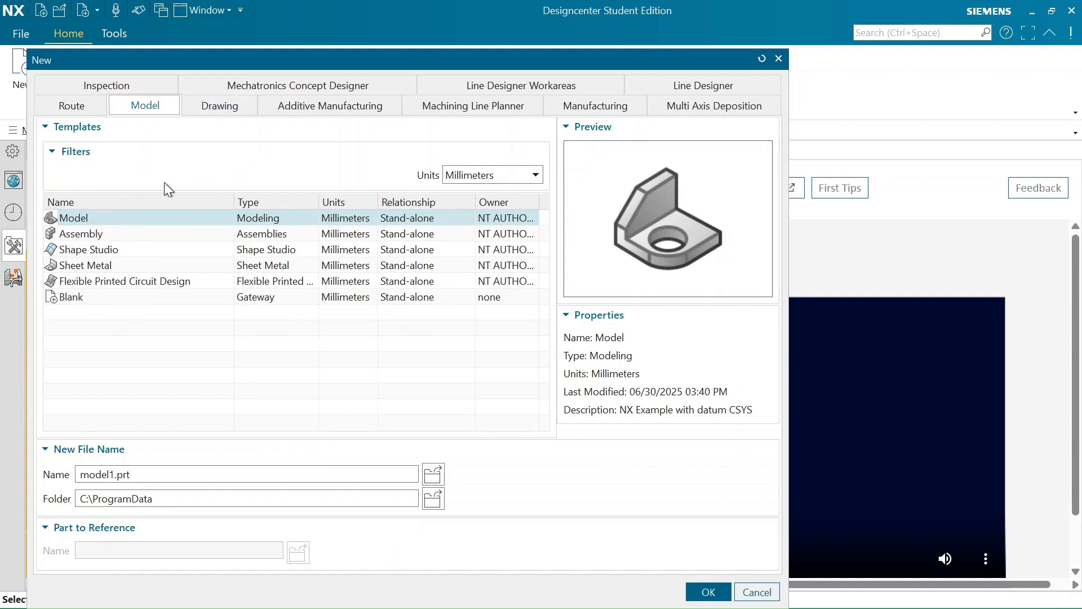
left_click(710, 593)
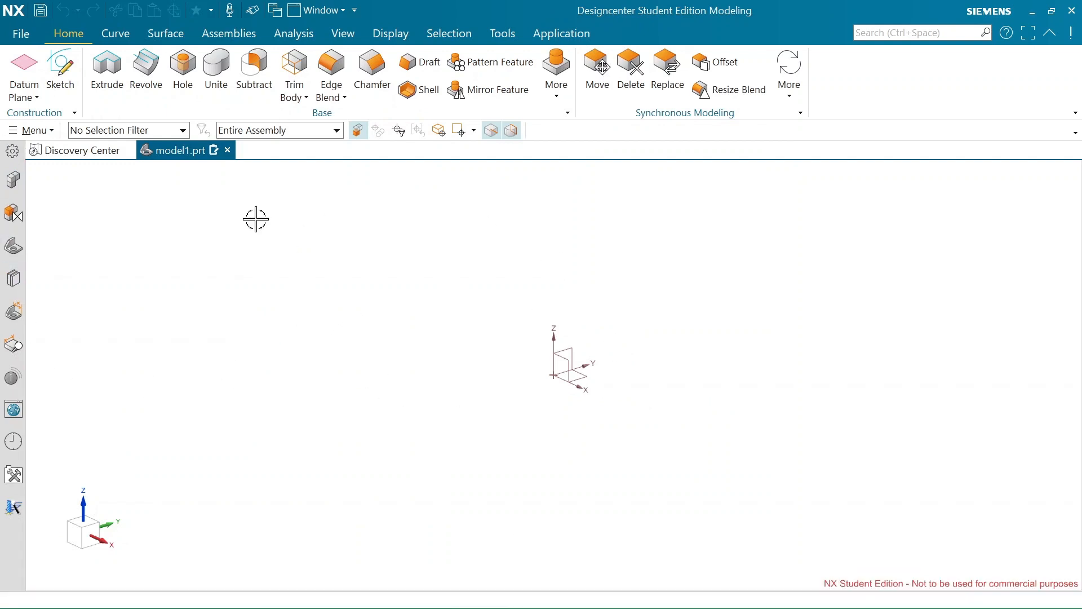
Create a second part file from the millimeter Model template with the default name and folder
left_click(26, 38)
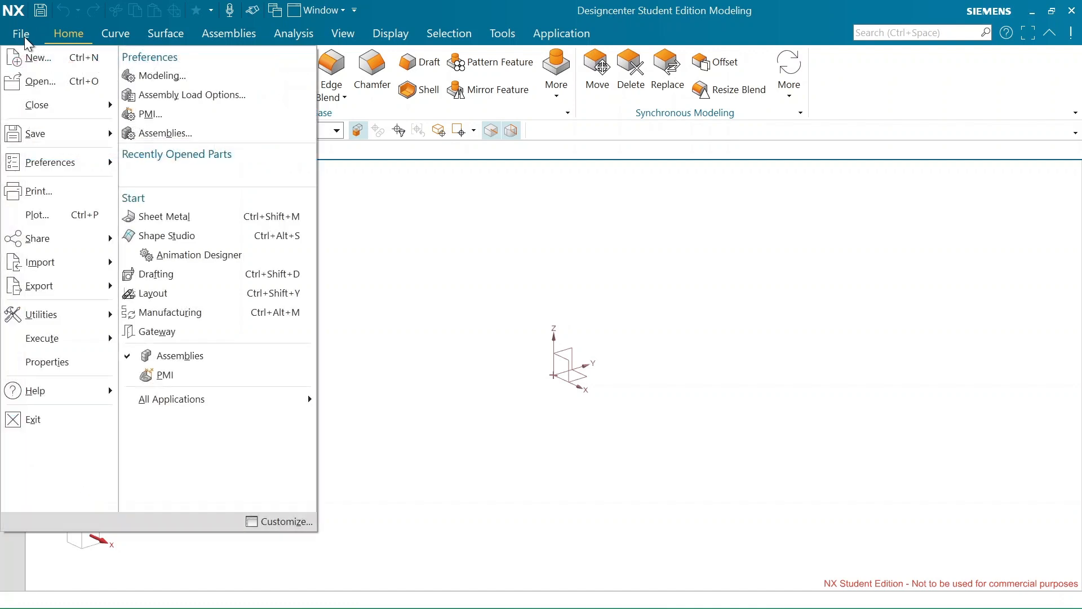
left_click(37, 65)
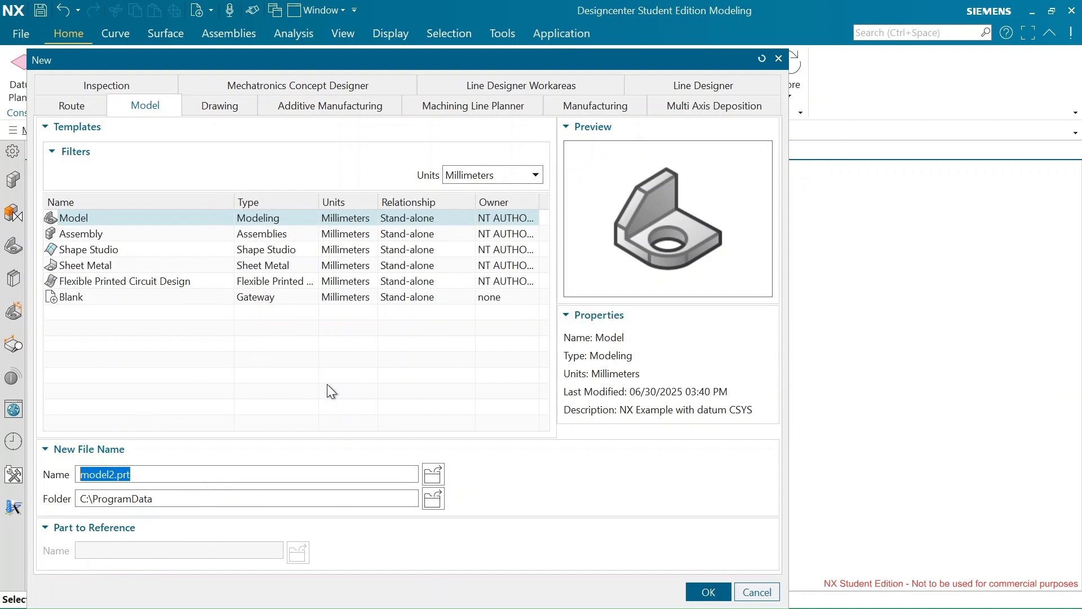
left_click(708, 592)
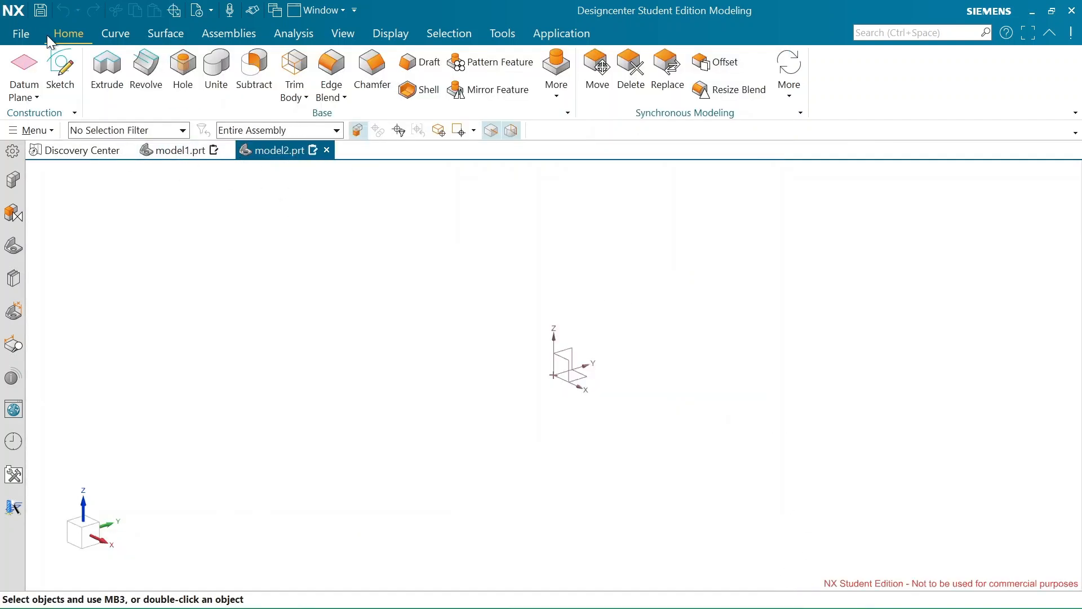
left_click(19, 37)
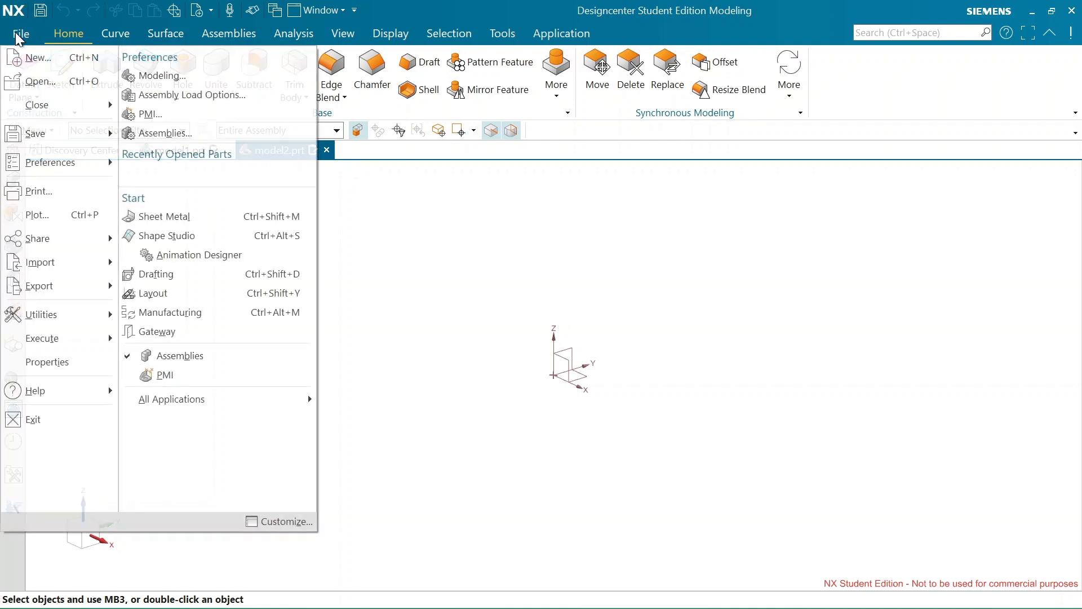
mouse_move(61, 130)
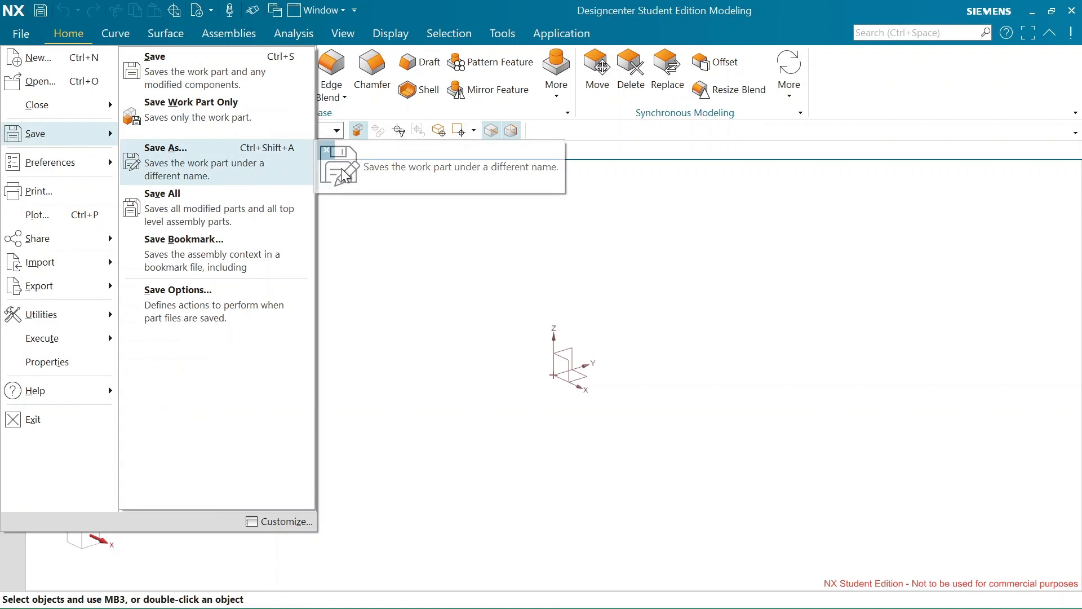
left_click(415, 250)
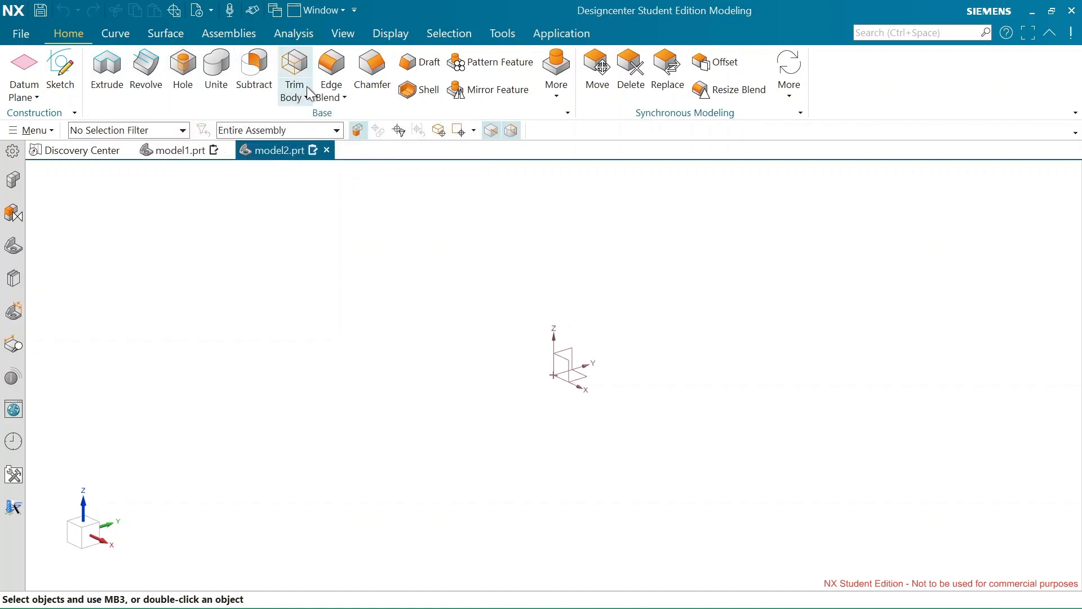
left_click(127, 32)
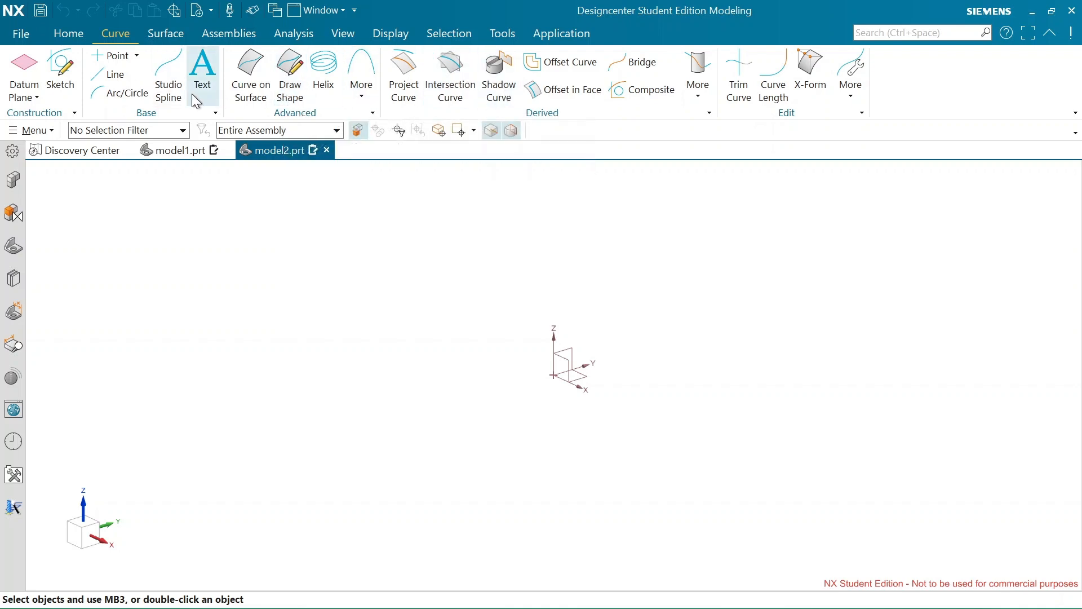
left_click(160, 32)
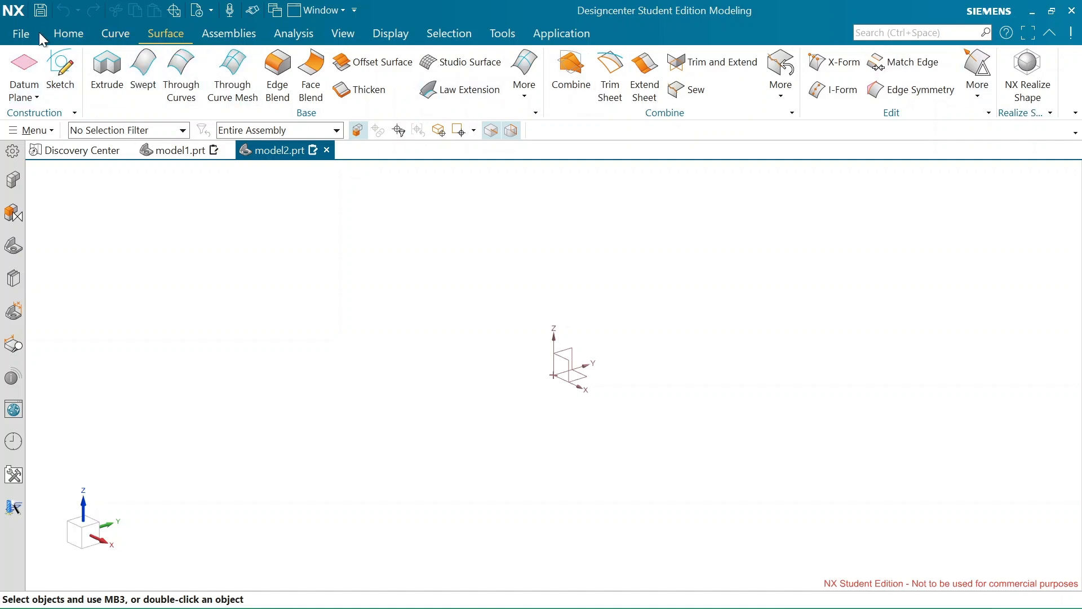
left_click(69, 32)
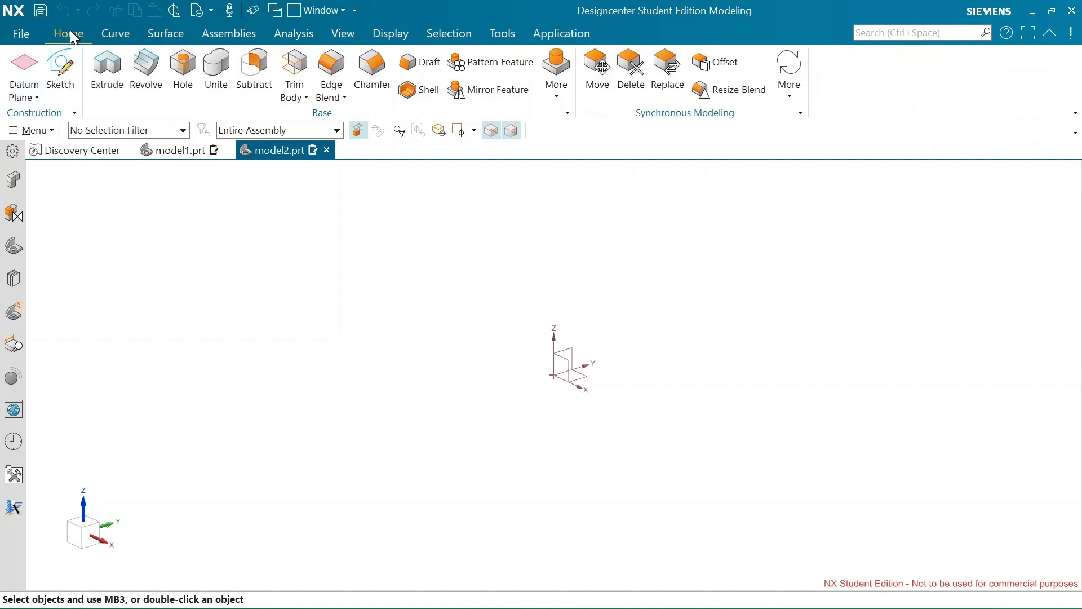
Start a new sketch and choose the Top principal plane as its sketch plane
left_click(67, 73)
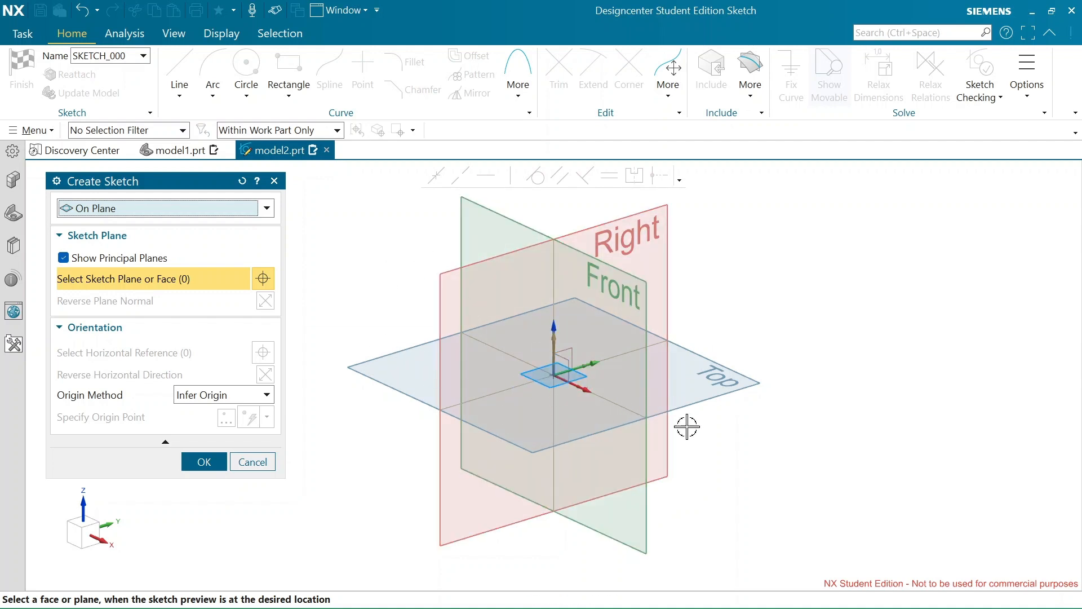
left_click(723, 396)
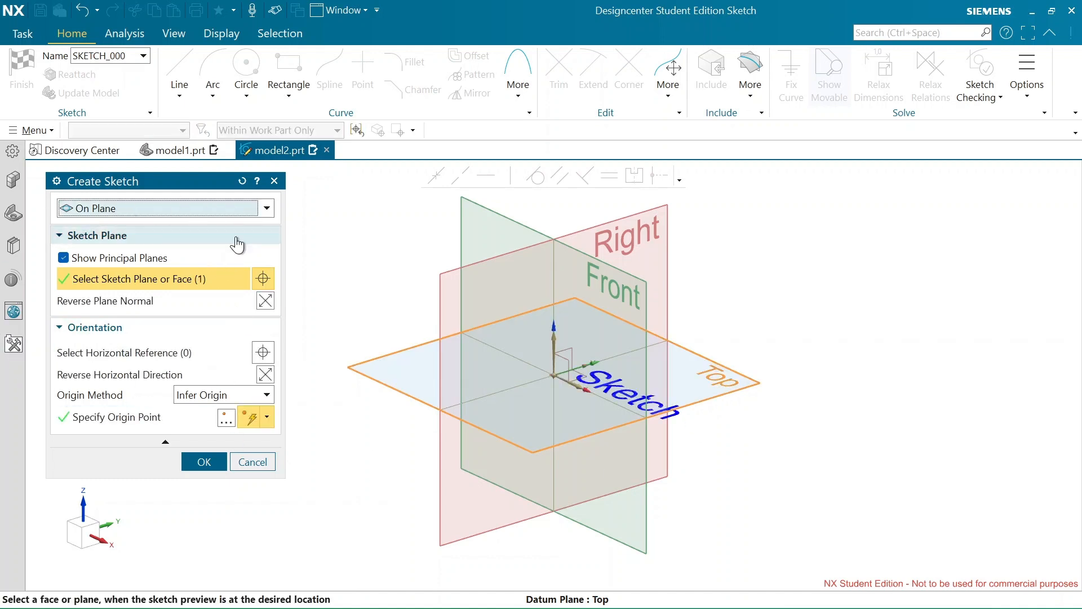
left_click(264, 209)
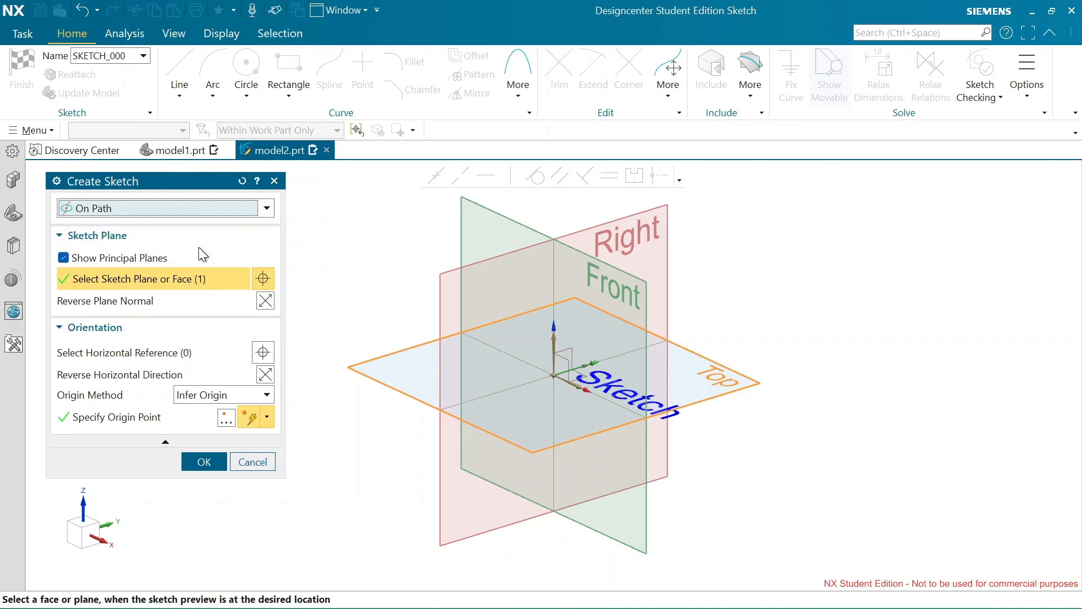
left_click(199, 243)
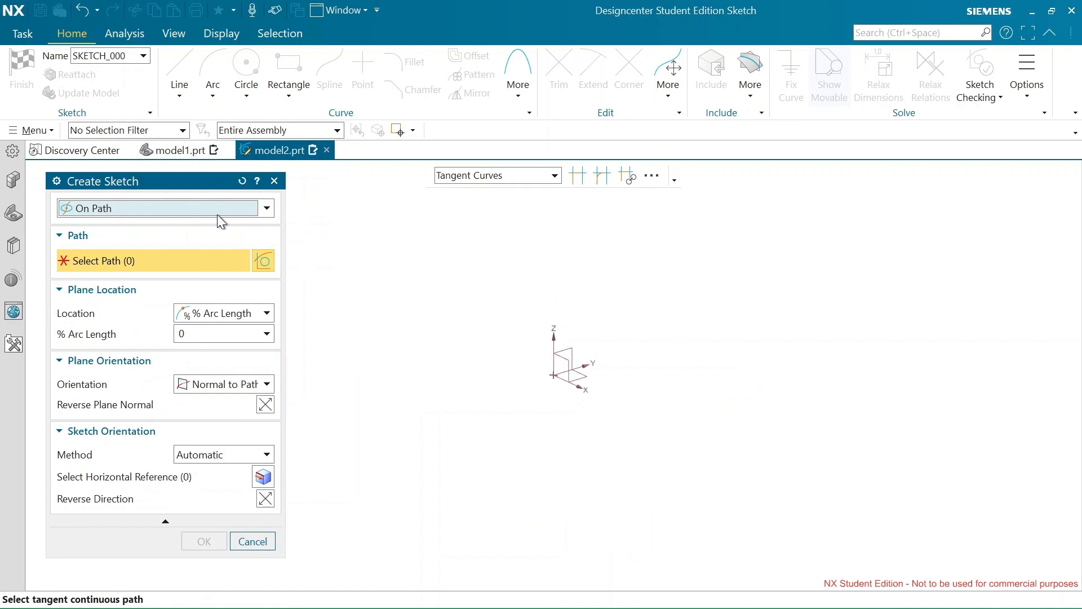
left_click(263, 209)
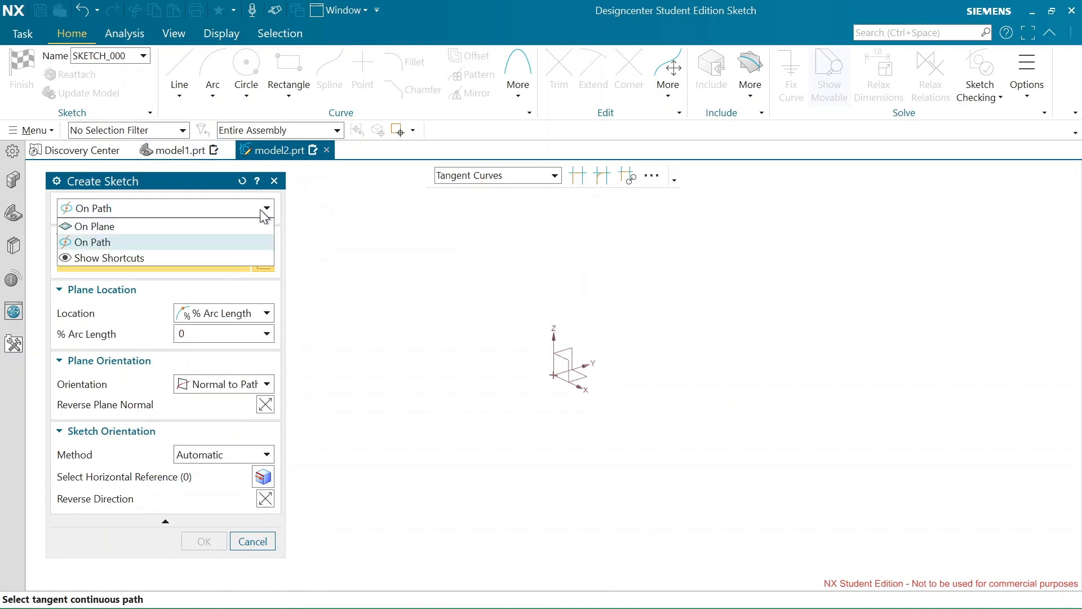
left_click(200, 227)
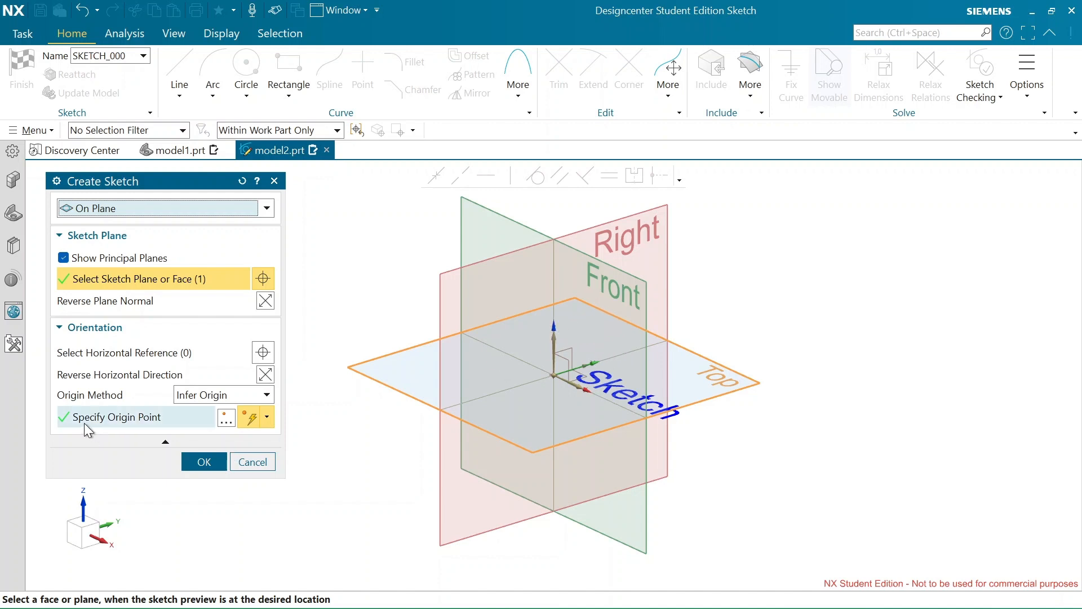
Specify the sketch origin as an inferred point at WCS coordinates 0, 0, 0 and create the sketch on the Top plane
left_click(225, 420)
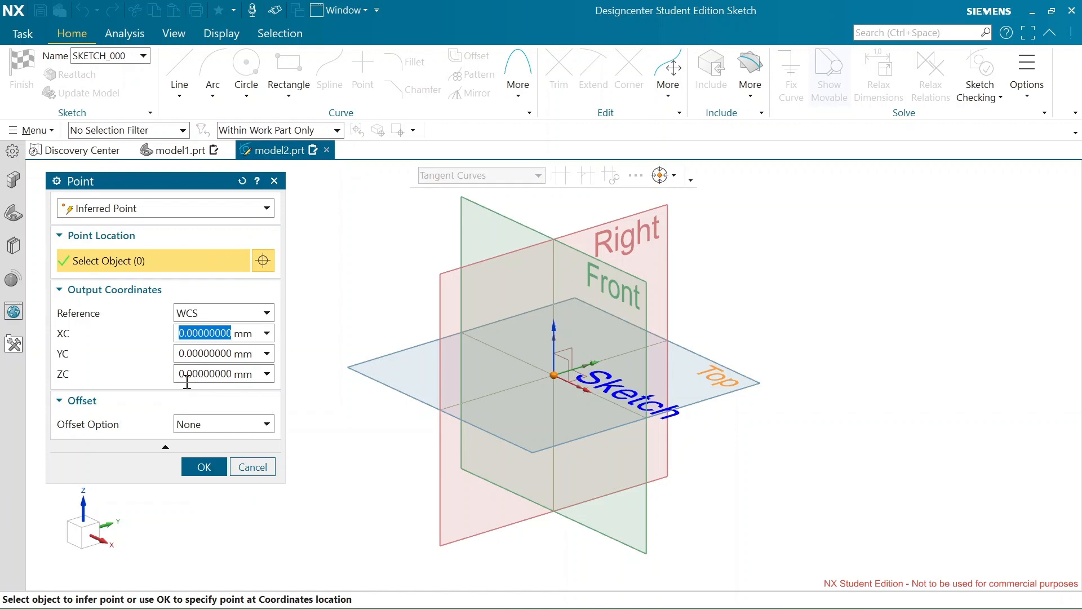
left_click(268, 208)
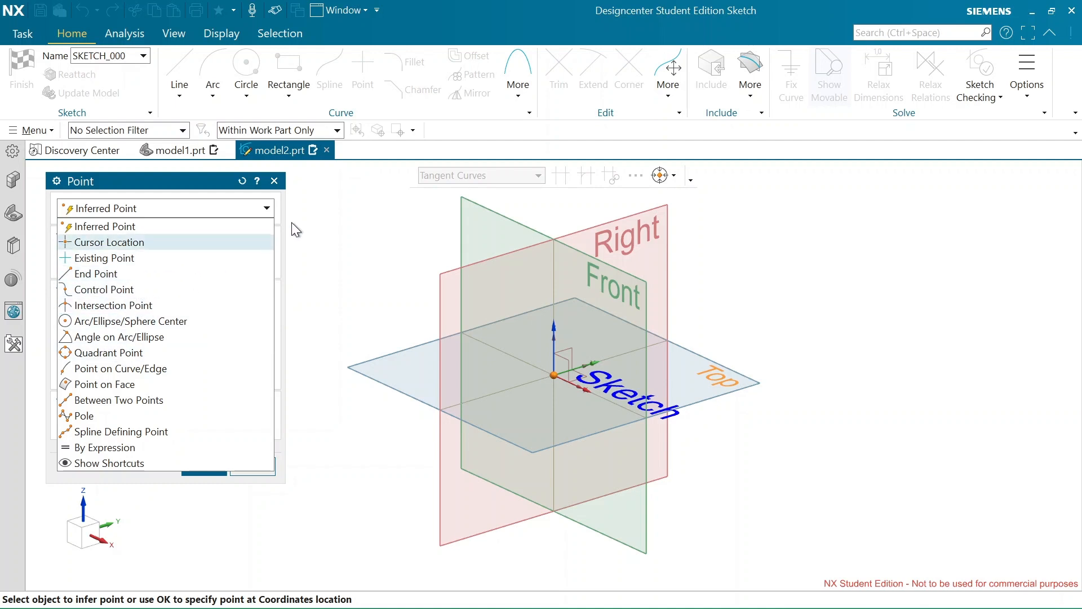
left_click(266, 206)
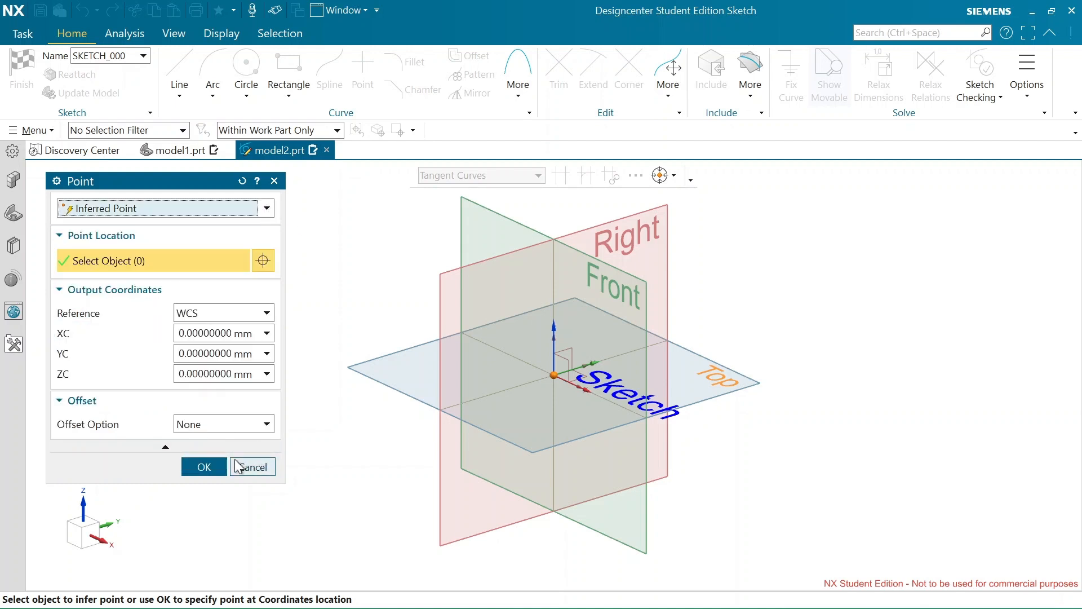
left_click(201, 472)
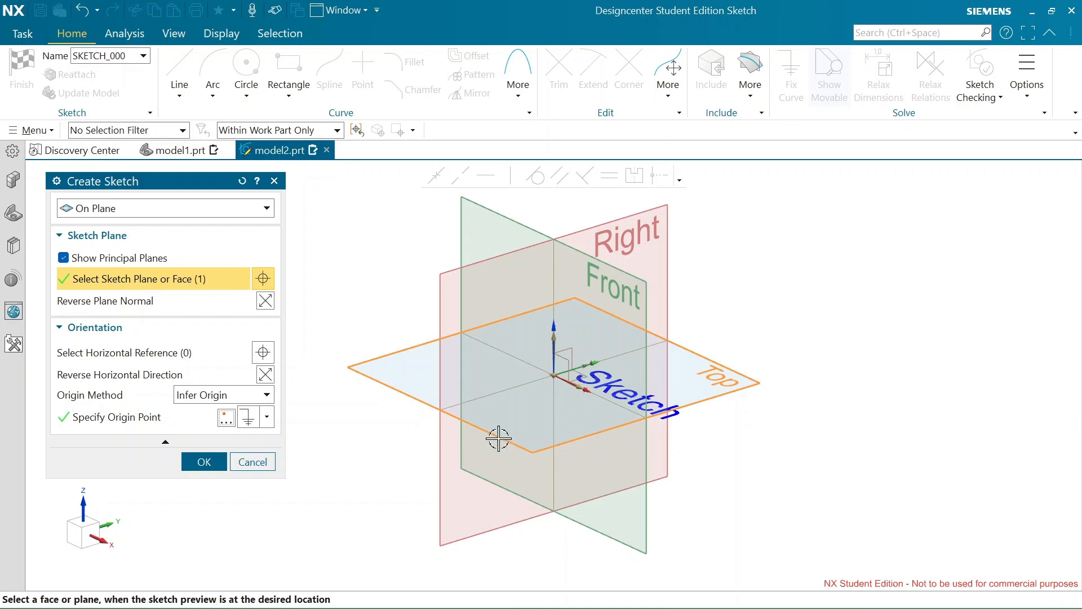
left_click(204, 462)
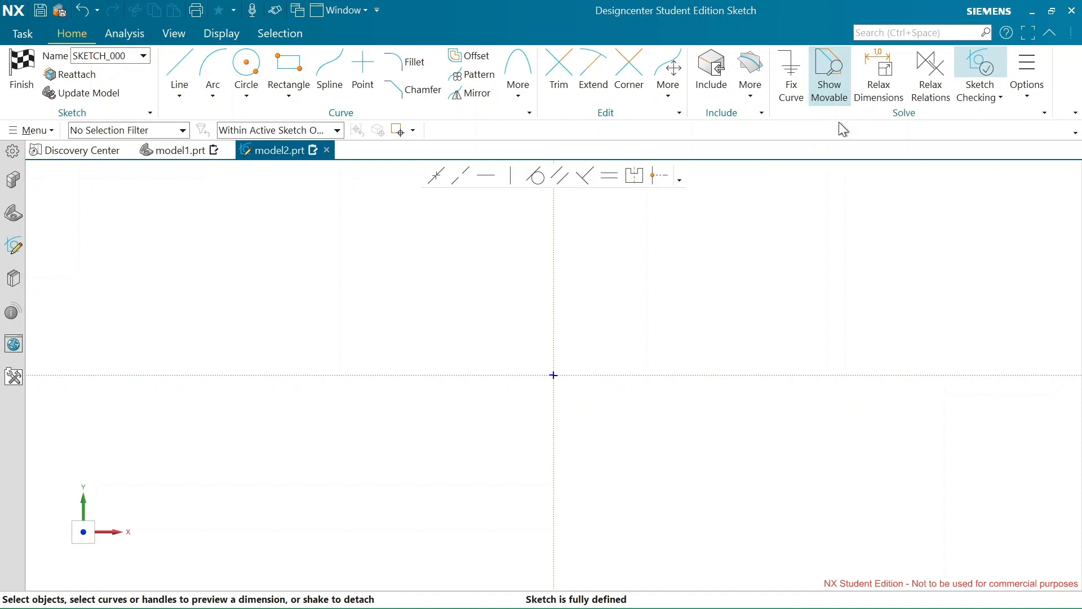
Draw a single line above the sketch origin, sloping gently upward to the right and crossing the vertical axis
left_click(837, 63)
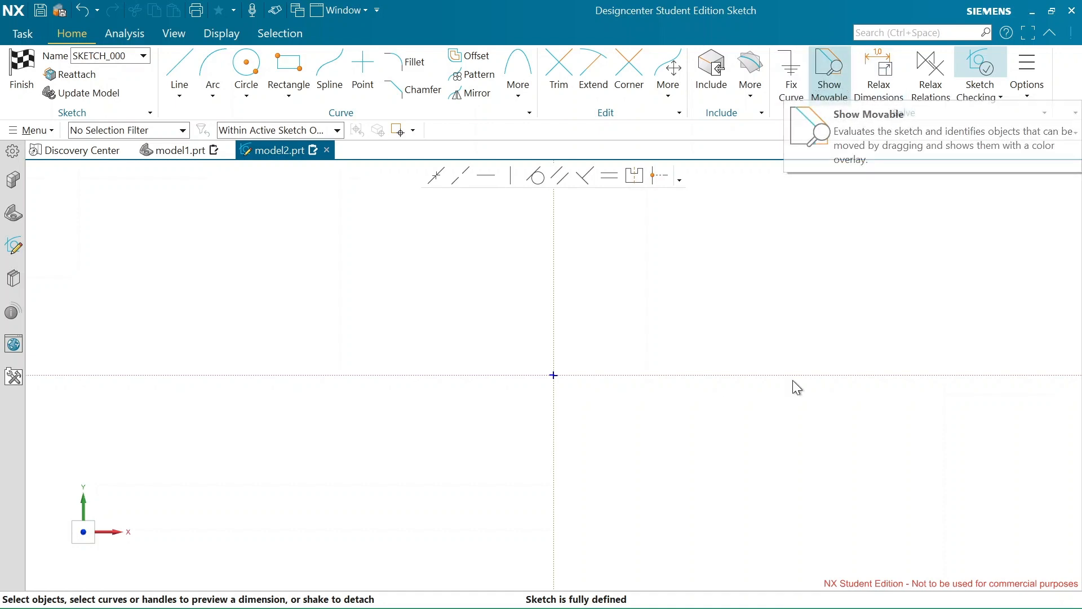
left_click(185, 63)
left_click(432, 295)
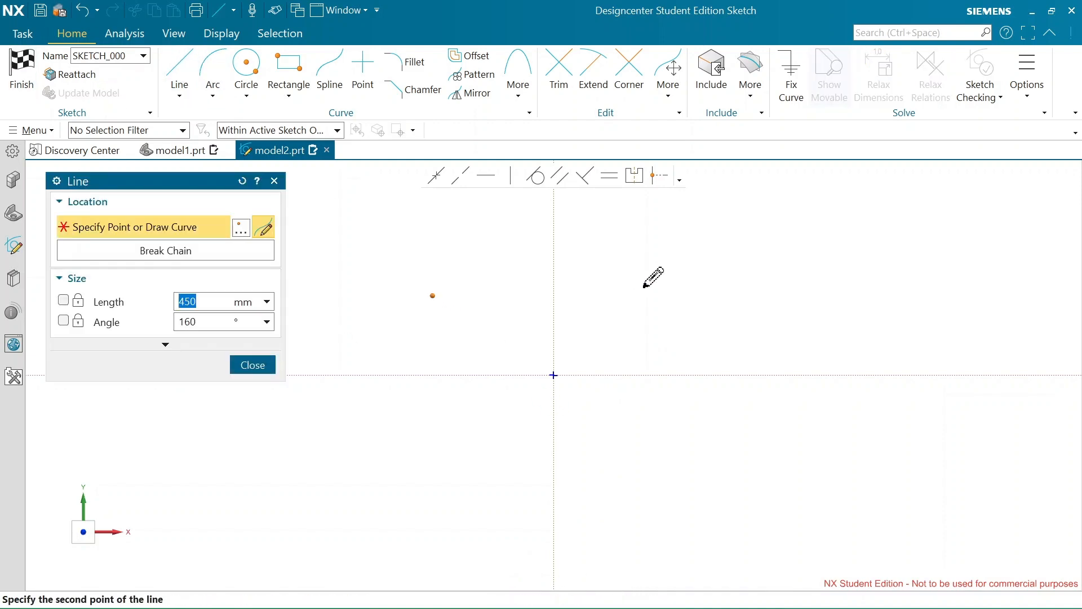
left_click(712, 241)
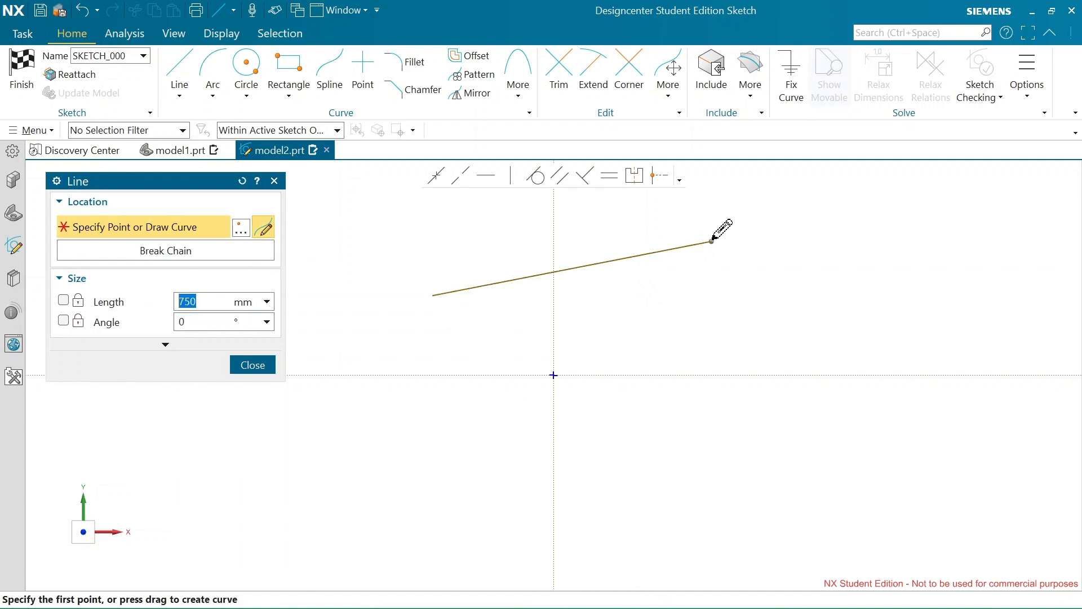
left_click(253, 365)
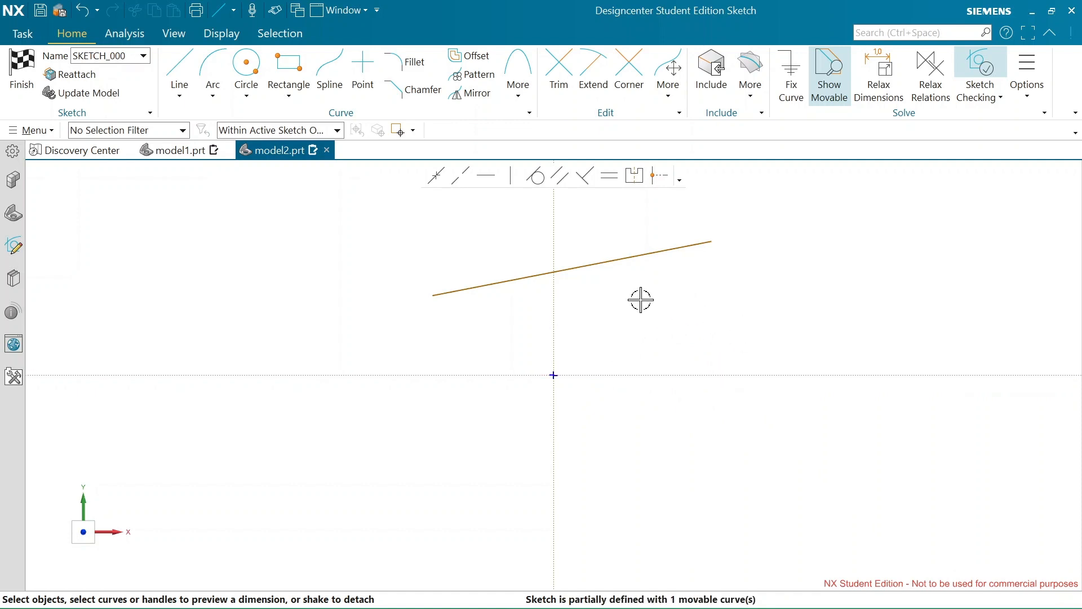
Move the sloping line right and down, then pull its left endpoint outward until the line is longer and horizontal
mouse_move(584, 268)
left_mouse_down()
mouse_move(507, 251)
mouse_move(248, 243)
mouse_move(435, 280)
mouse_move(638, 297)
left_mouse_up()
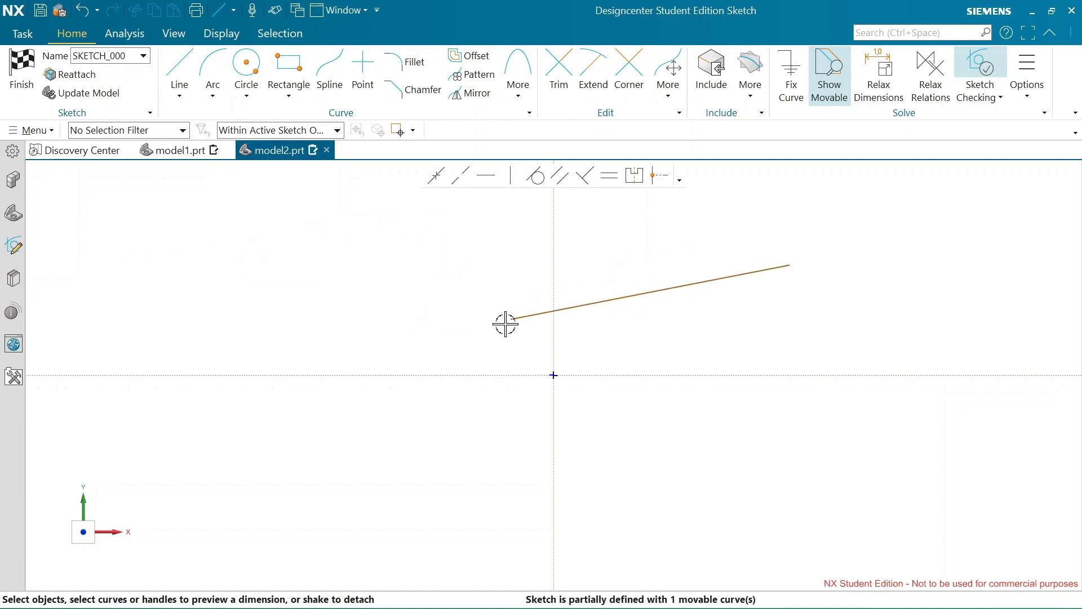
left_click(510, 319)
left_click_drag(412, 318, 368, 318)
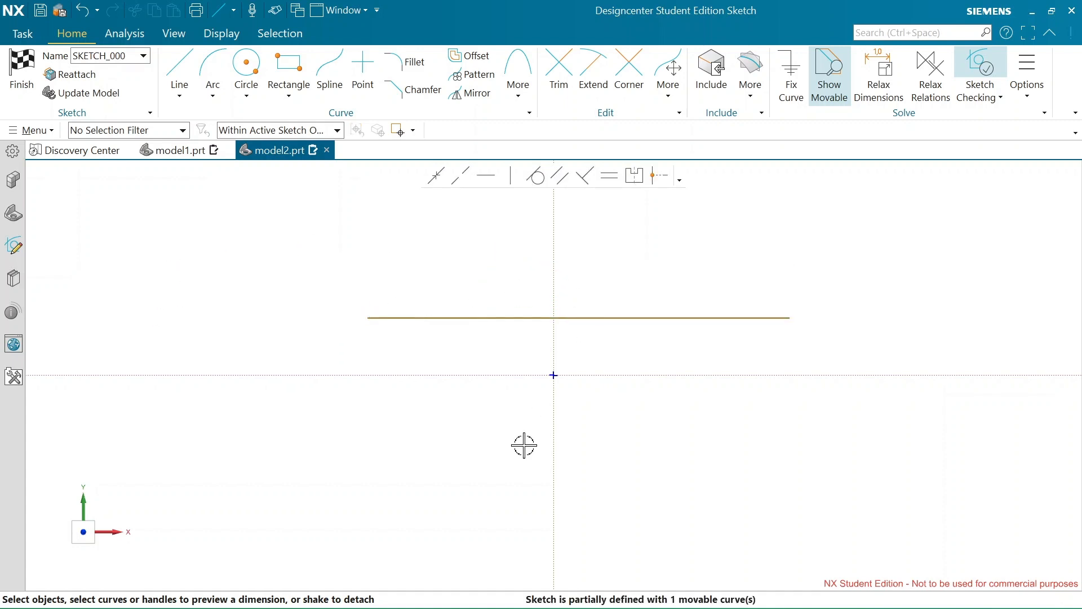
Move the horizontal line up and left with the Show Movable overlay turned off, and turn the overlay back on
left_click(837, 71)
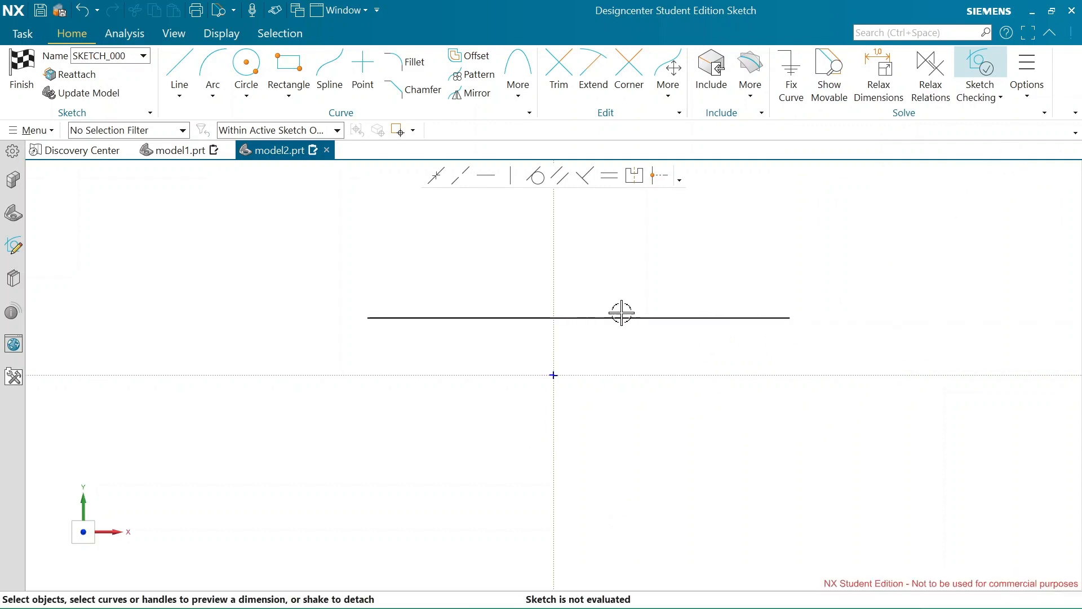
mouse_move(639, 257)
left_mouse_down()
mouse_move(635, 270)
mouse_move(510, 283)
left_mouse_up()
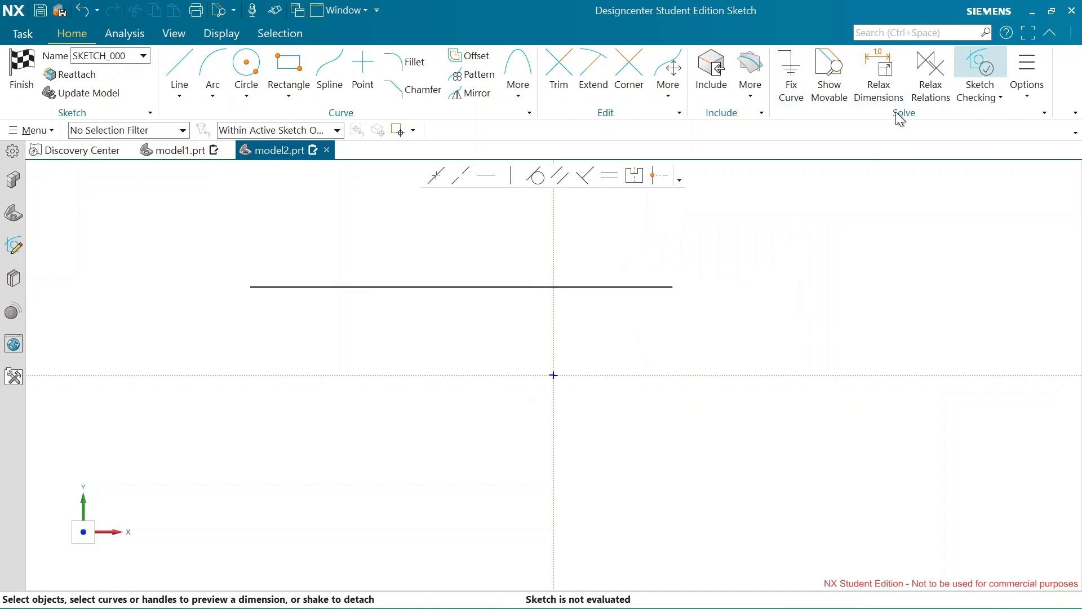
left_click(830, 81)
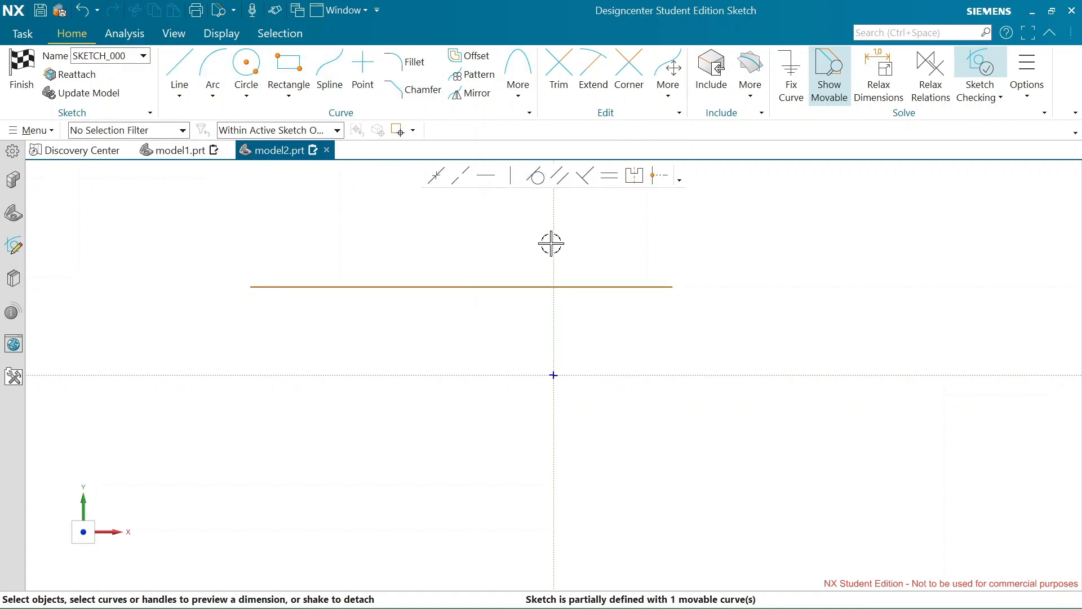
Dimension the horizontal line's length as 100 mm, scaling the entire sketch to this first dimension
left_click(450, 287)
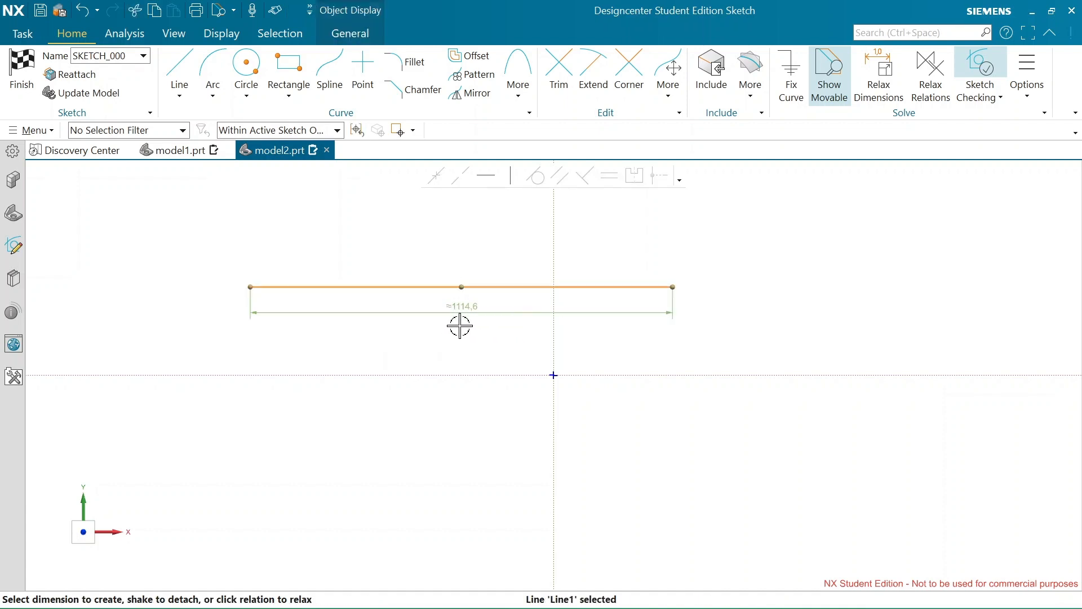
scroll(457, 300, "up", 2)
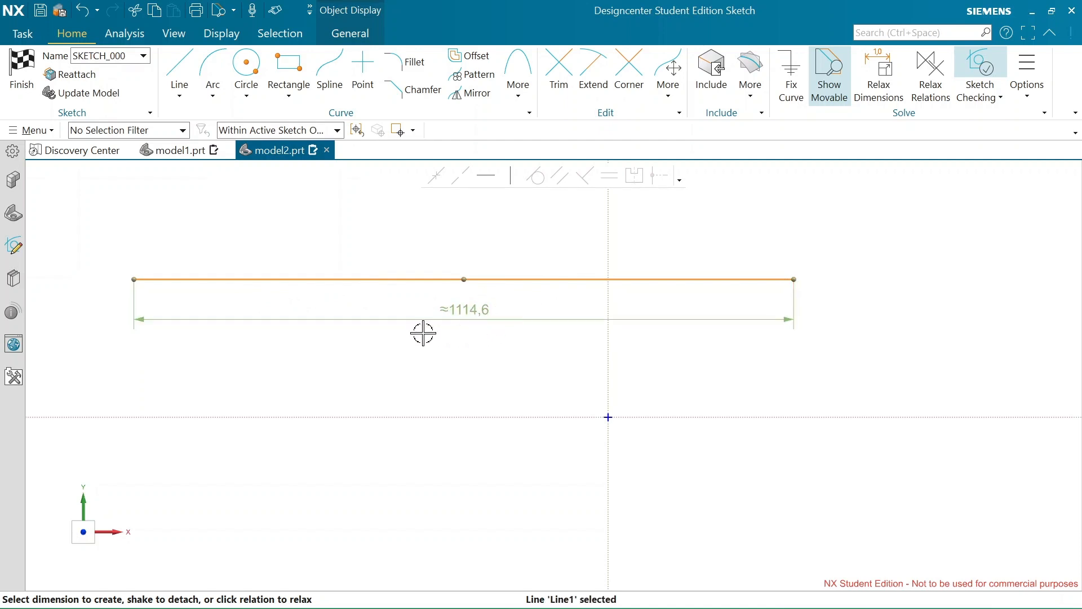
double_click(474, 309)
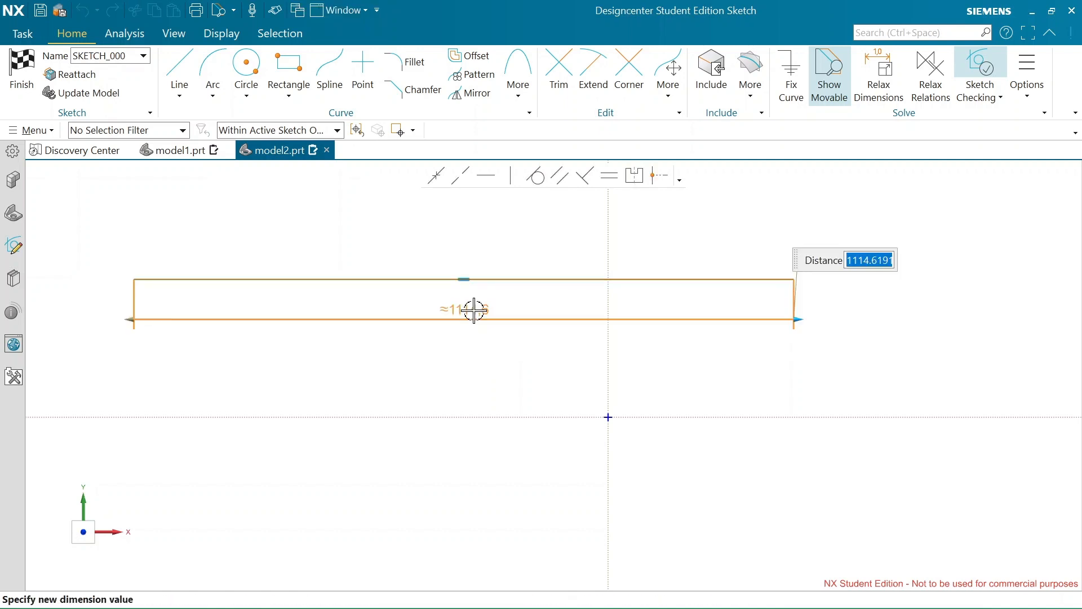
type("100")
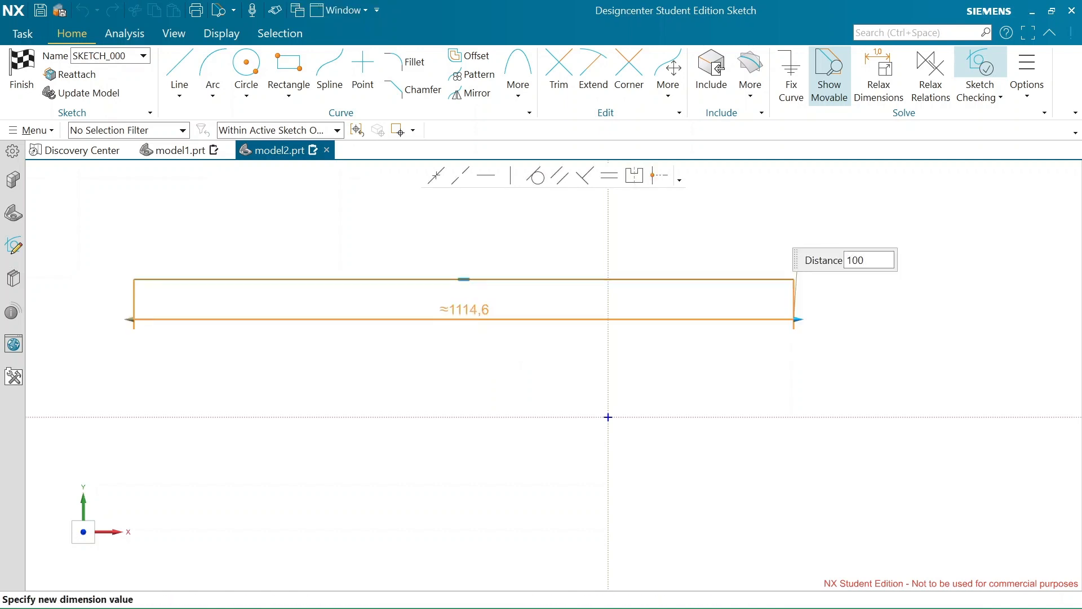
key("Return")
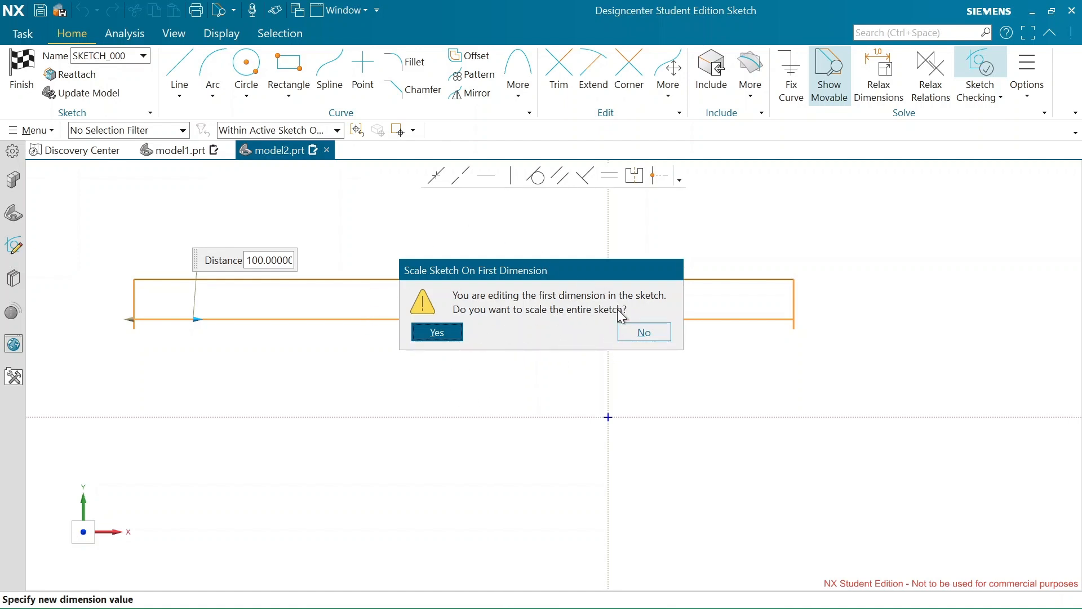
left_click(446, 334)
scroll(592, 406, "up", 6)
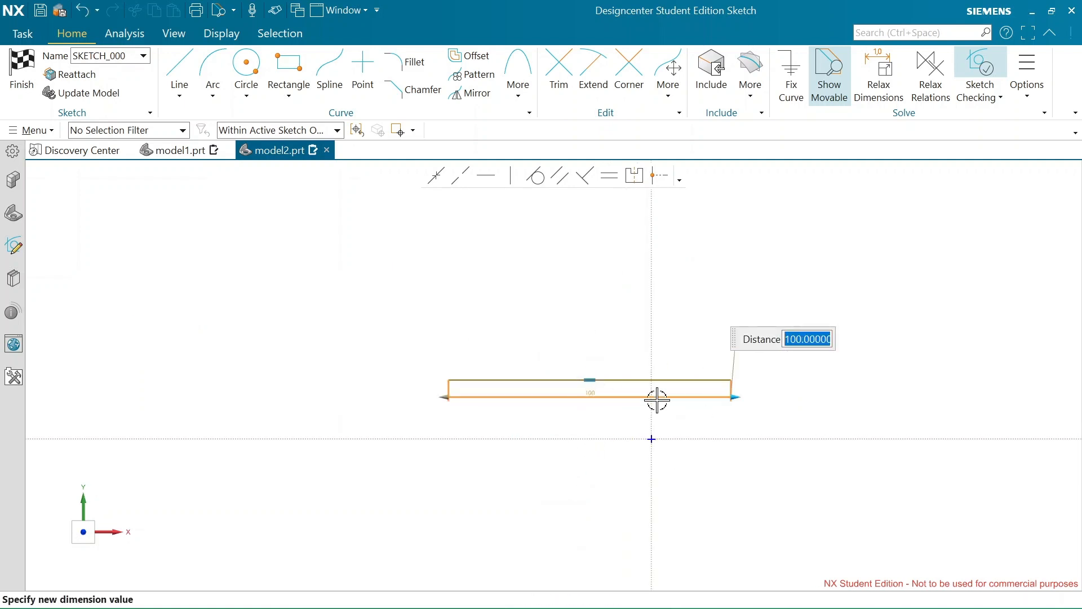
scroll(620, 375, "up", 4)
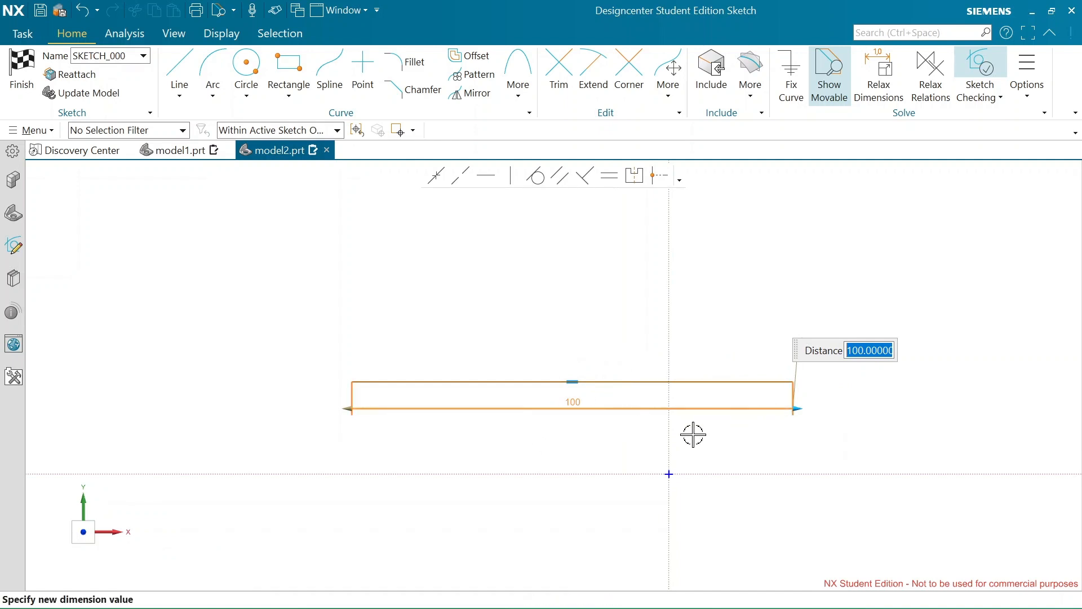
scroll(563, 400, "up", 2)
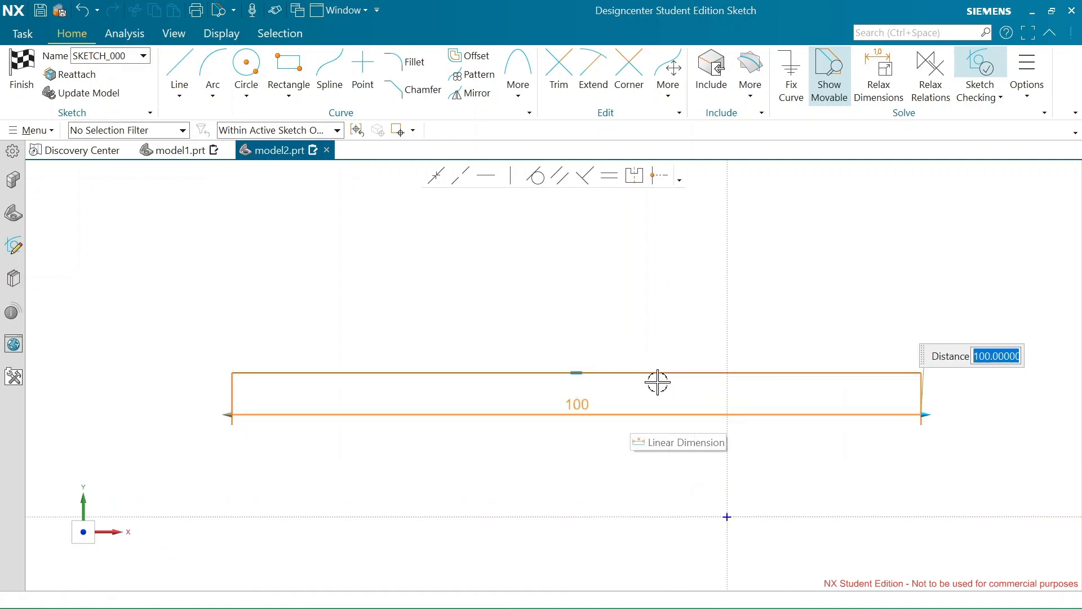
scroll(590, 394, "up", 3)
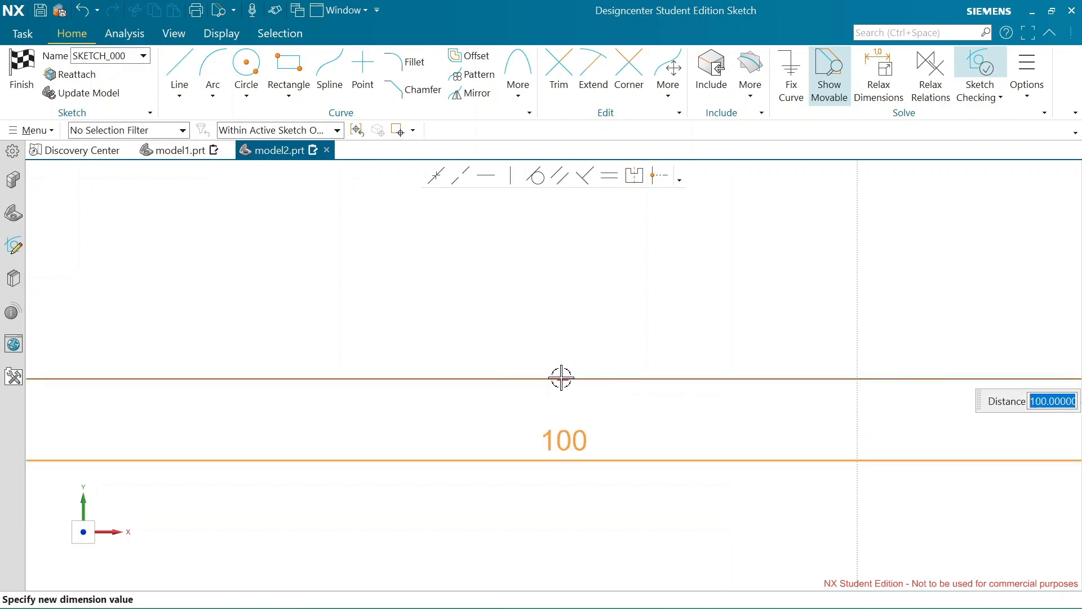
scroll(560, 378, "down", 5)
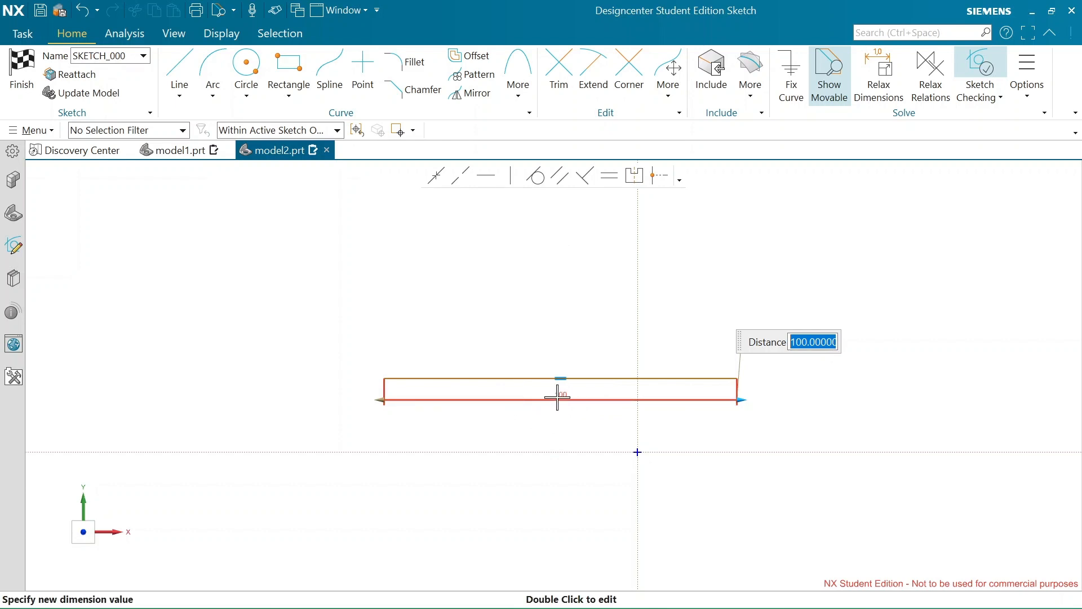
left_click_drag(600, 378, 709, 354)
key("Escape")
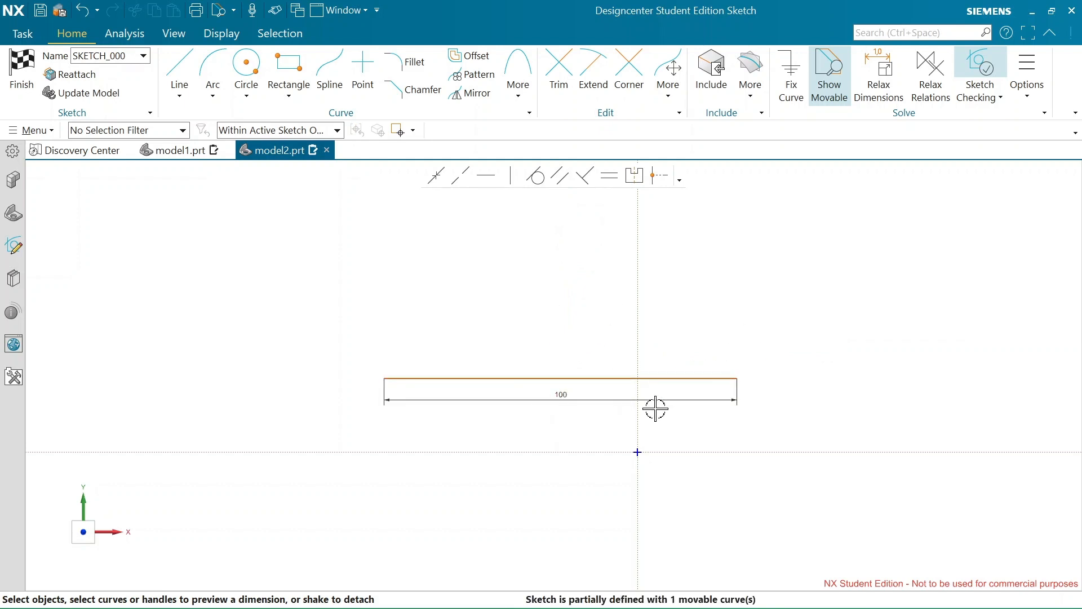
Move the 100 mm line up and left of the vertical axis, and adjust its position by its right endpoint
mouse_move(614, 369)
left_mouse_down()
mouse_move(577, 328)
mouse_move(455, 266)
mouse_move(373, 405)
mouse_move(751, 252)
mouse_move(370, 364)
mouse_move(632, 312)
mouse_move(469, 284)
mouse_move(580, 285)
mouse_move(502, 300)
left_mouse_up()
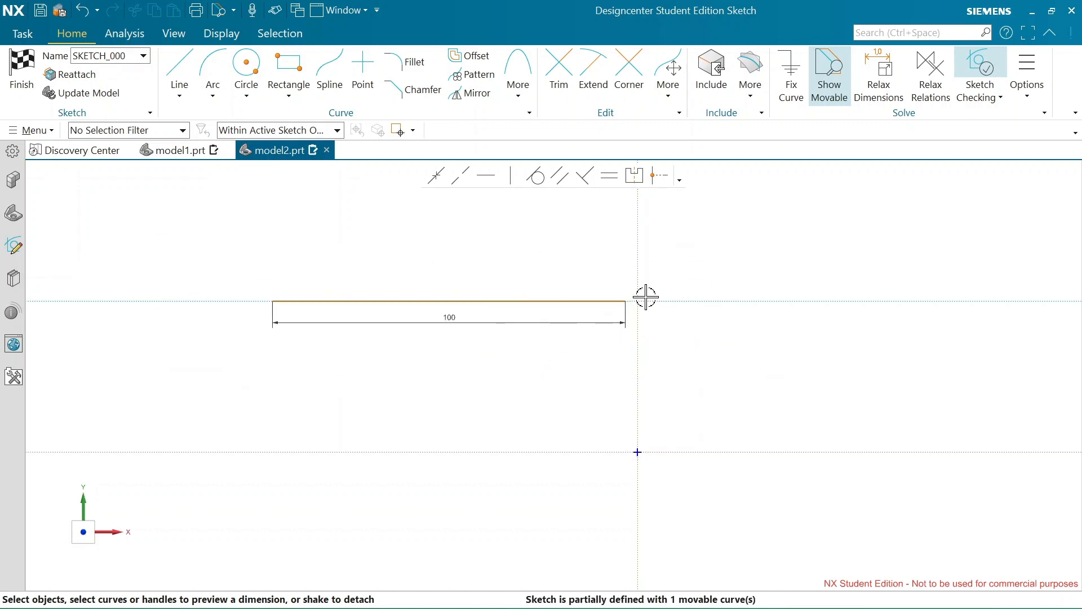
mouse_move(626, 301)
left_mouse_down()
mouse_move(610, 370)
mouse_move(610, 273)
mouse_move(602, 287)
left_mouse_up()
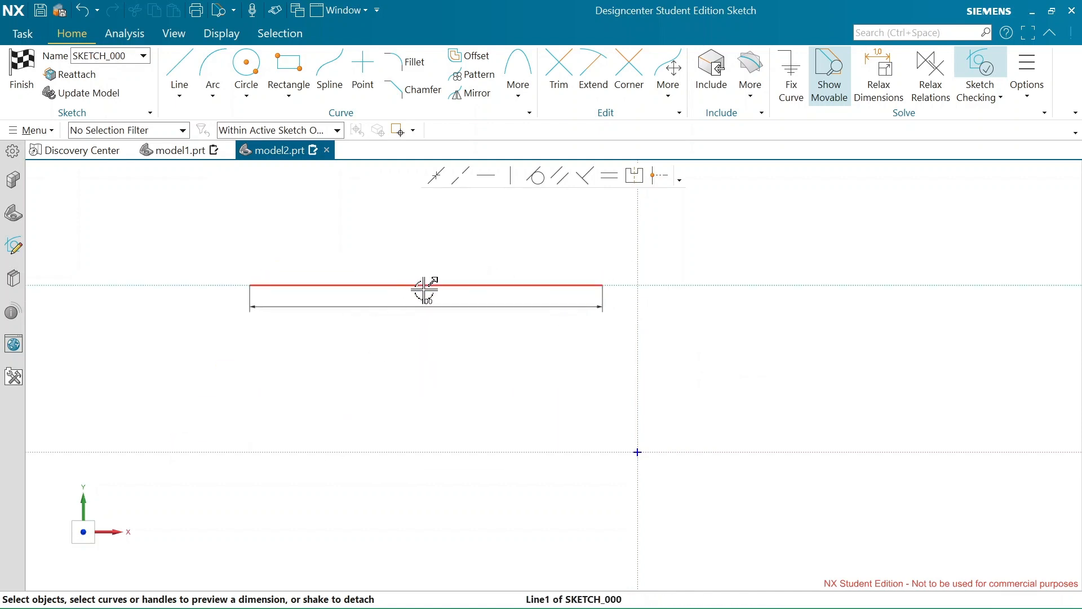
scroll(423, 287, "up", 3)
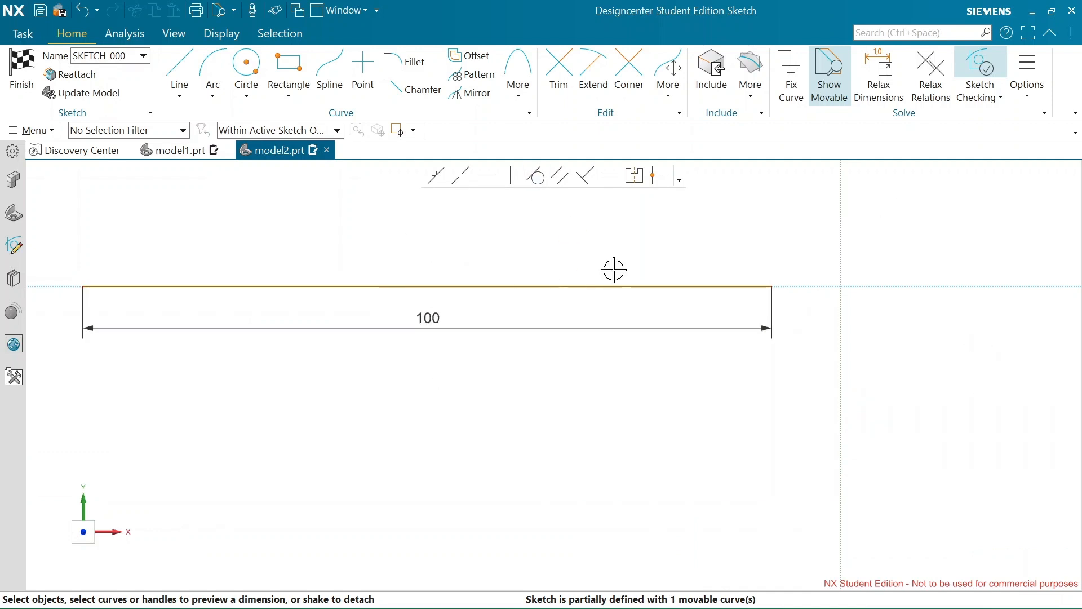
left_click(504, 284)
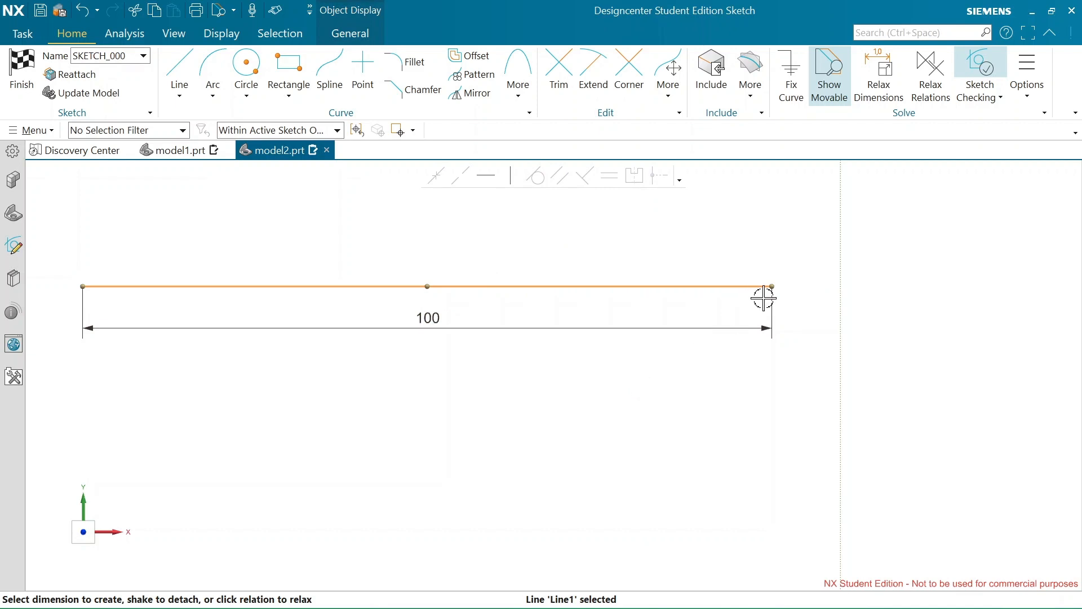
mouse_move(771, 286)
left_mouse_down()
mouse_move(789, 310)
mouse_move(782, 303)
left_mouse_up()
scroll(628, 399, "down", 1)
key("Escape")
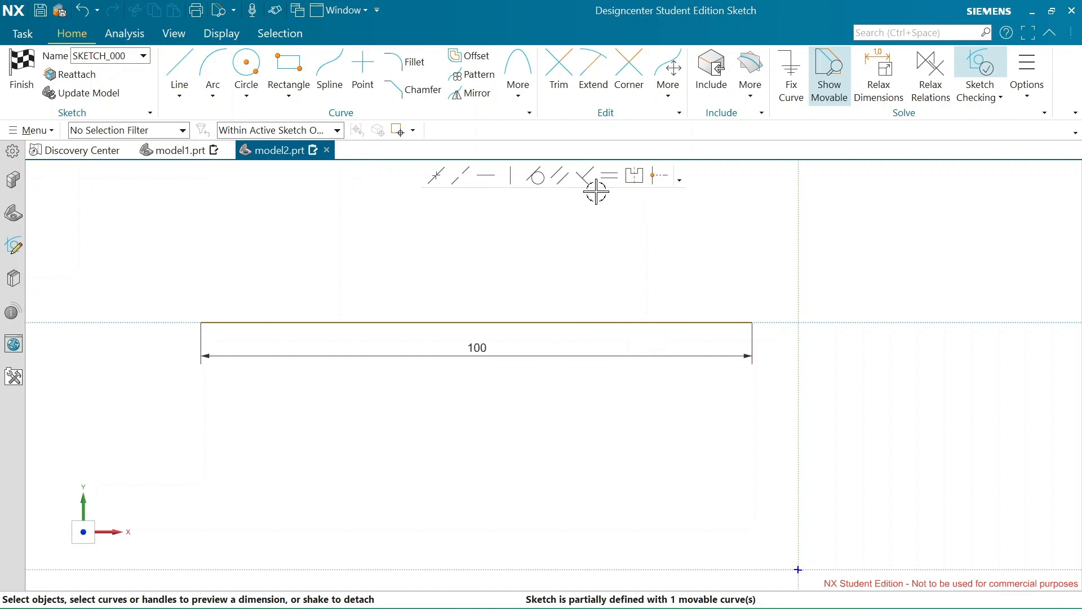
Apply a Horizontal relation to the 100 mm line and move it slightly up and left
left_click(645, 323)
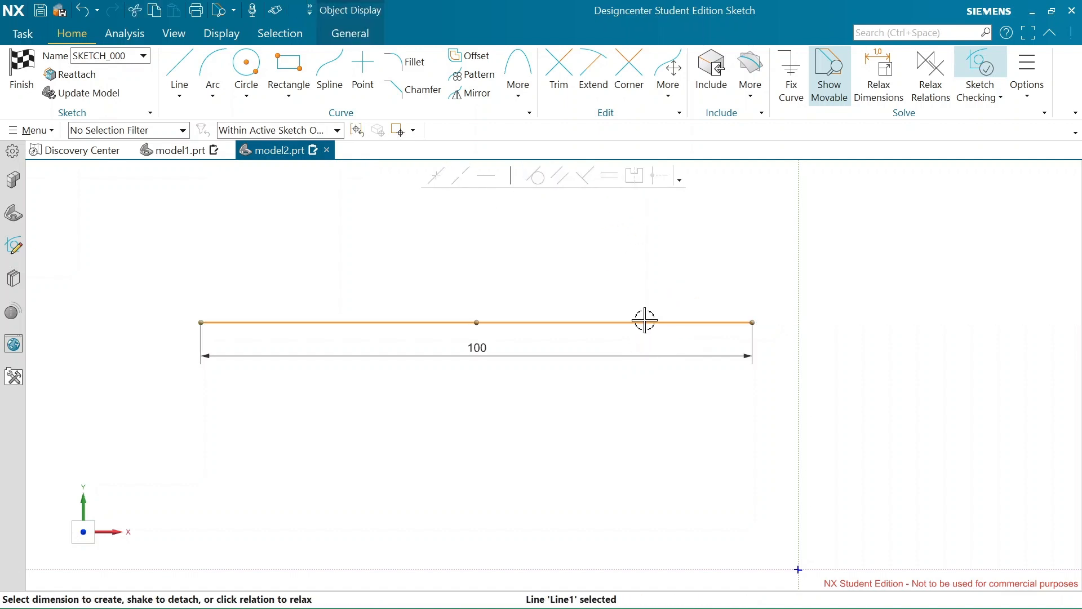
left_click(492, 178)
scroll(499, 322, "up", 2)
scroll(500, 322, "down", 3)
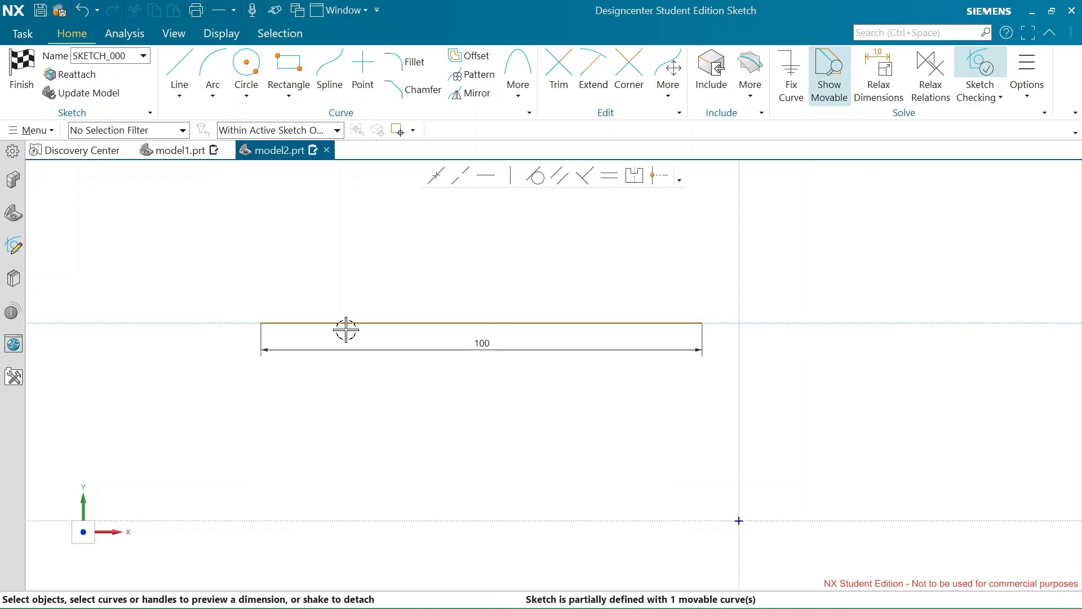
mouse_move(560, 322)
left_mouse_down()
mouse_move(524, 394)
mouse_move(579, 296)
mouse_move(532, 309)
left_mouse_up()
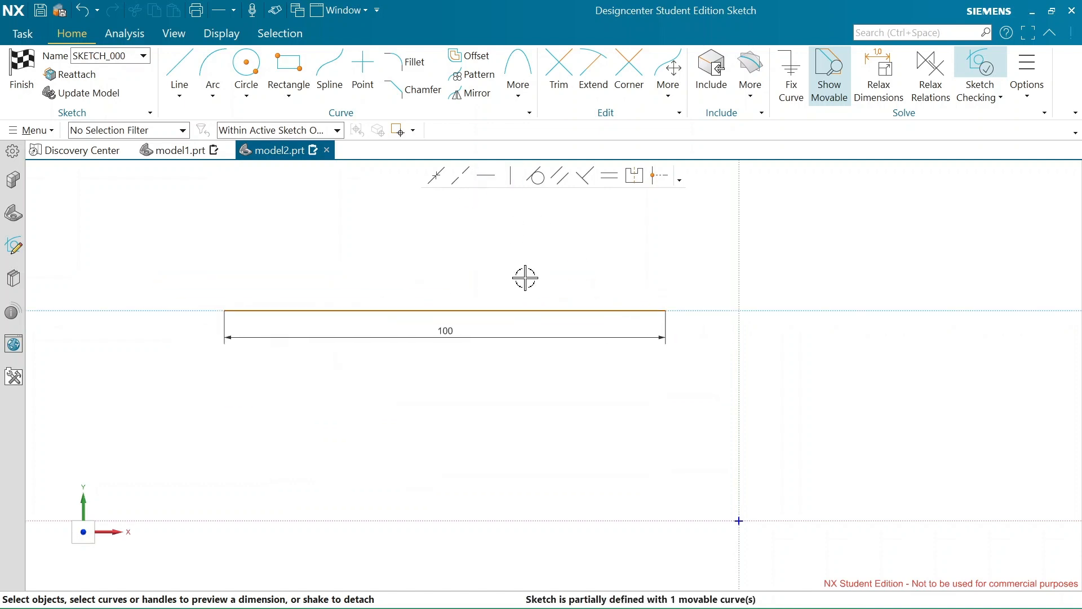
Apply the Horizontal relation to the 100 mm line again and move it further left and slightly down
left_click(563, 310)
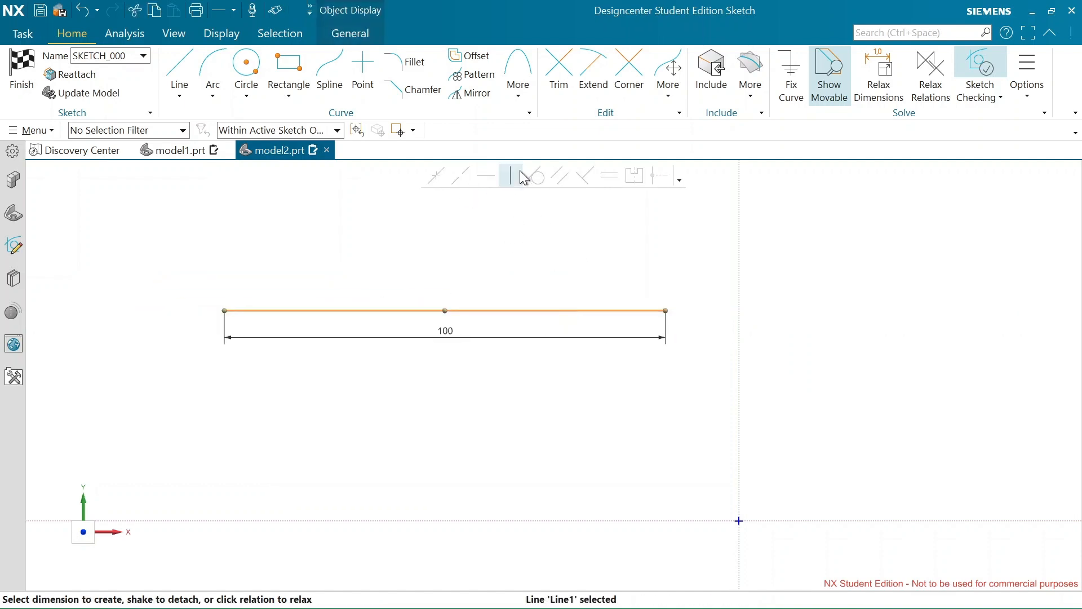
left_click(483, 176)
scroll(323, 295, "up", 2)
scroll(321, 295, "down", 1)
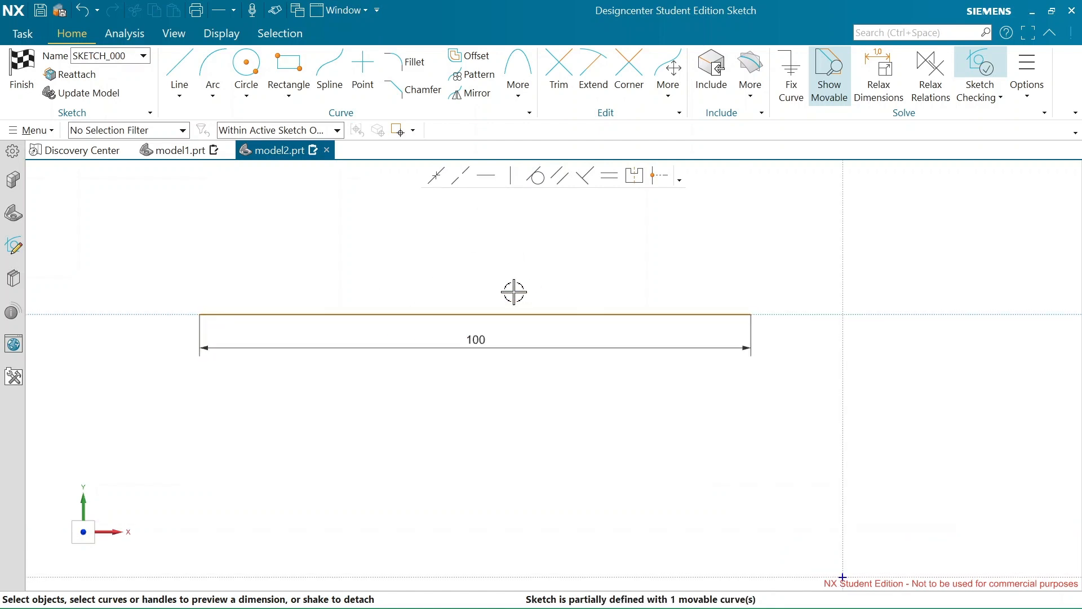
scroll(639, 417, "down", 2)
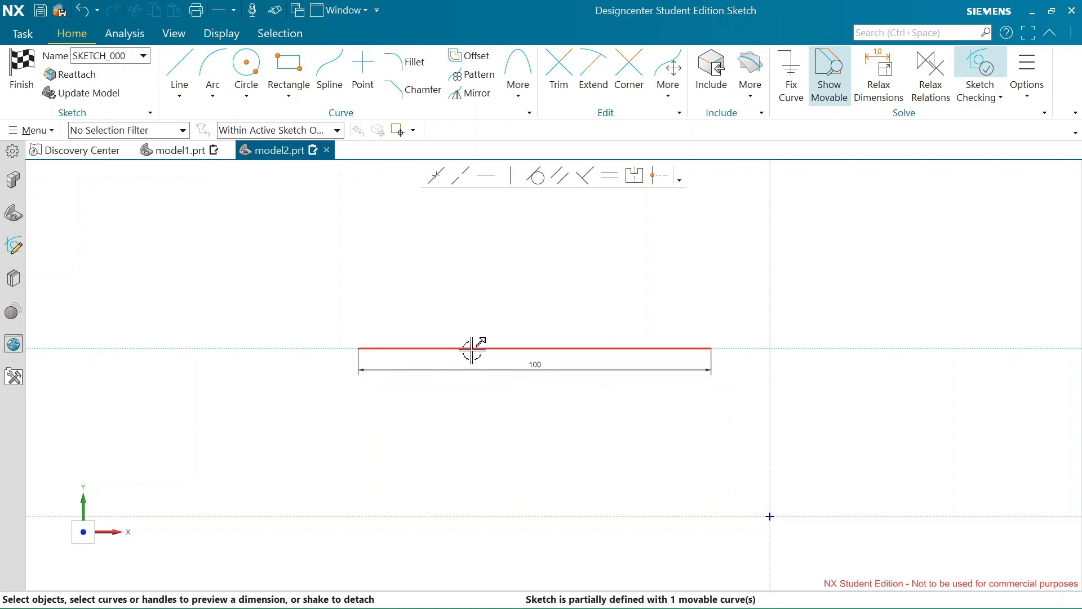
mouse_move(577, 348)
left_mouse_down()
mouse_move(515, 342)
mouse_move(642, 248)
mouse_move(524, 358)
mouse_move(792, 282)
mouse_move(428, 353)
mouse_move(570, 323)
mouse_move(481, 340)
mouse_move(488, 273)
mouse_move(565, 368)
mouse_move(540, 292)
mouse_move(522, 377)
mouse_move(624, 382)
mouse_move(654, 337)
mouse_move(529, 360)
mouse_move(575, 244)
mouse_move(500, 275)
mouse_move(654, 295)
mouse_move(259, 348)
mouse_move(657, 302)
mouse_move(553, 353)
mouse_move(536, 317)
mouse_move(450, 366)
left_mouse_up()
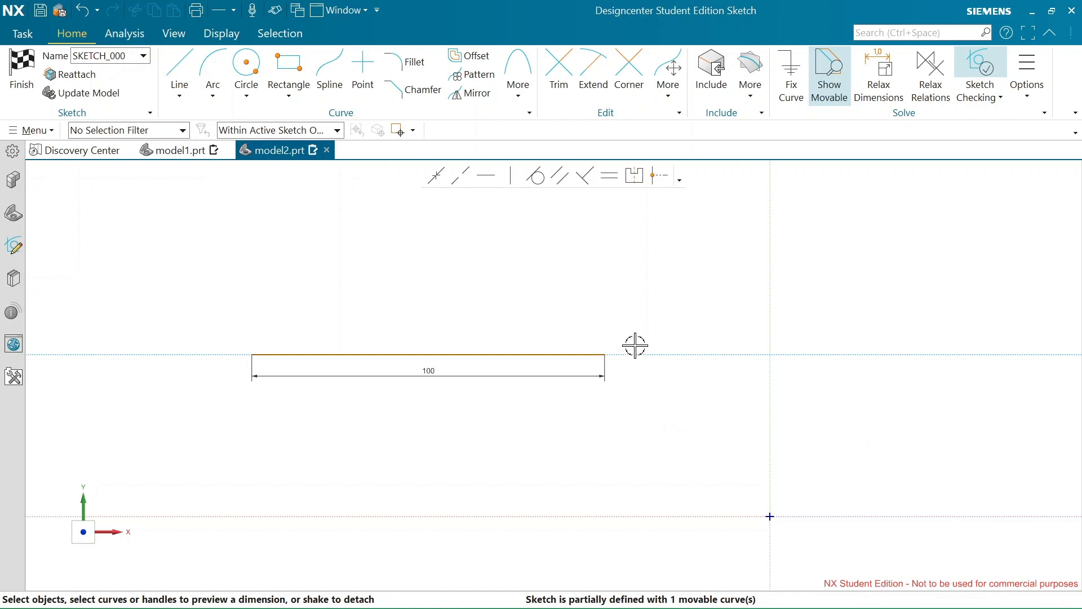
Add a 70 mm aligned linear dimension between the sketch origin and the right endpoint of the 100 mm line
left_click(770, 517)
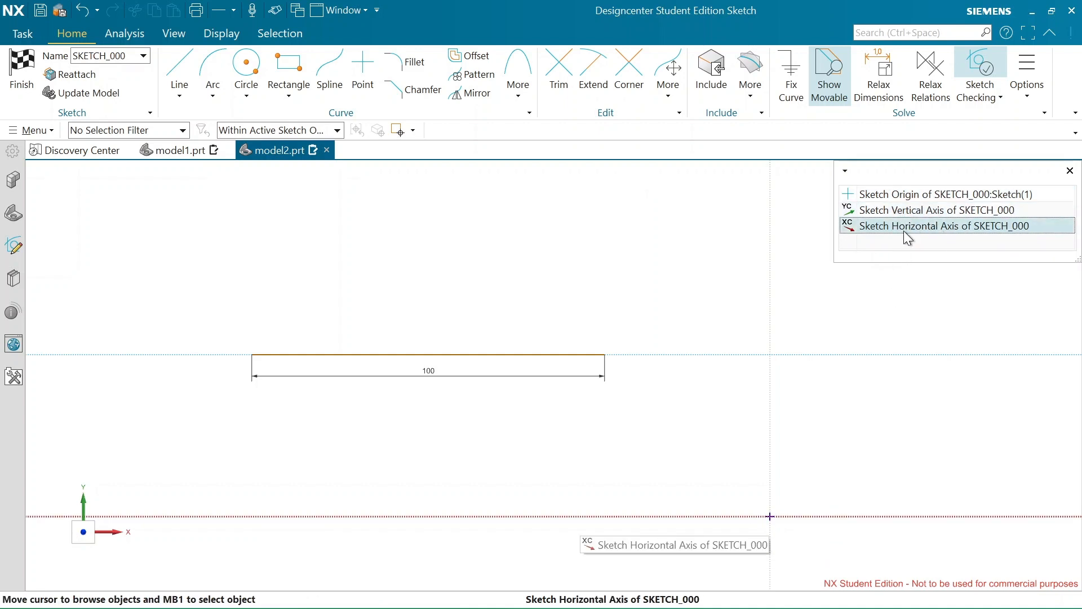
left_click(904, 194)
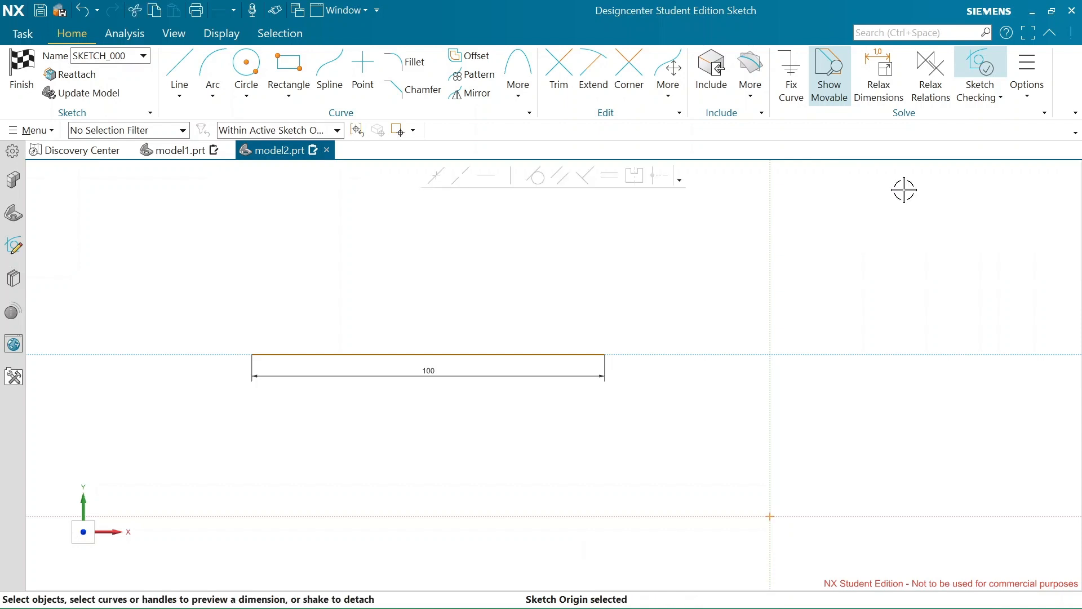
left_click(606, 354)
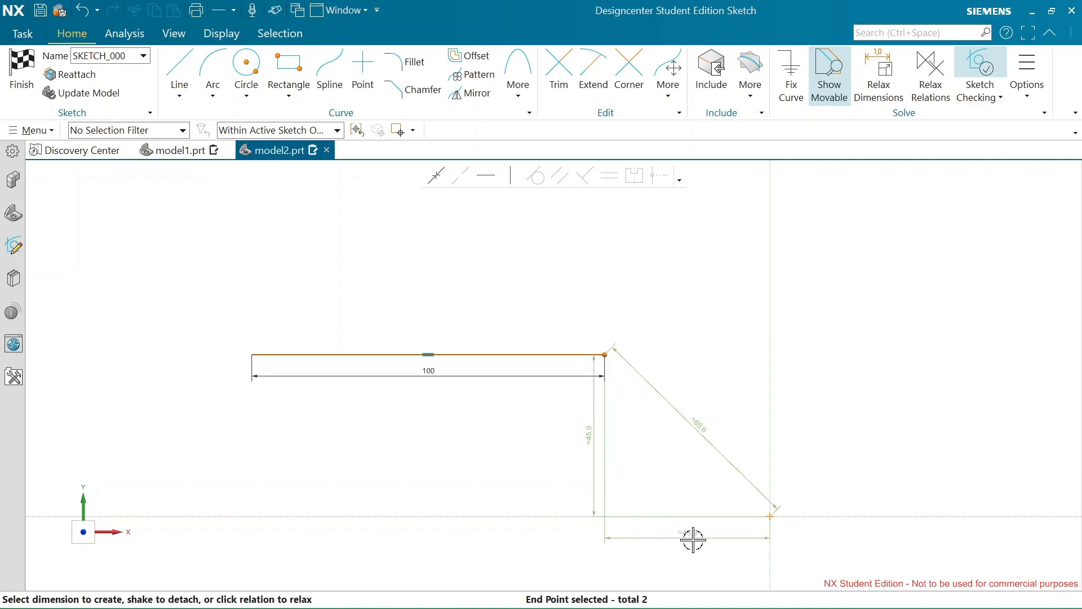
left_click(700, 420)
left_click(697, 422)
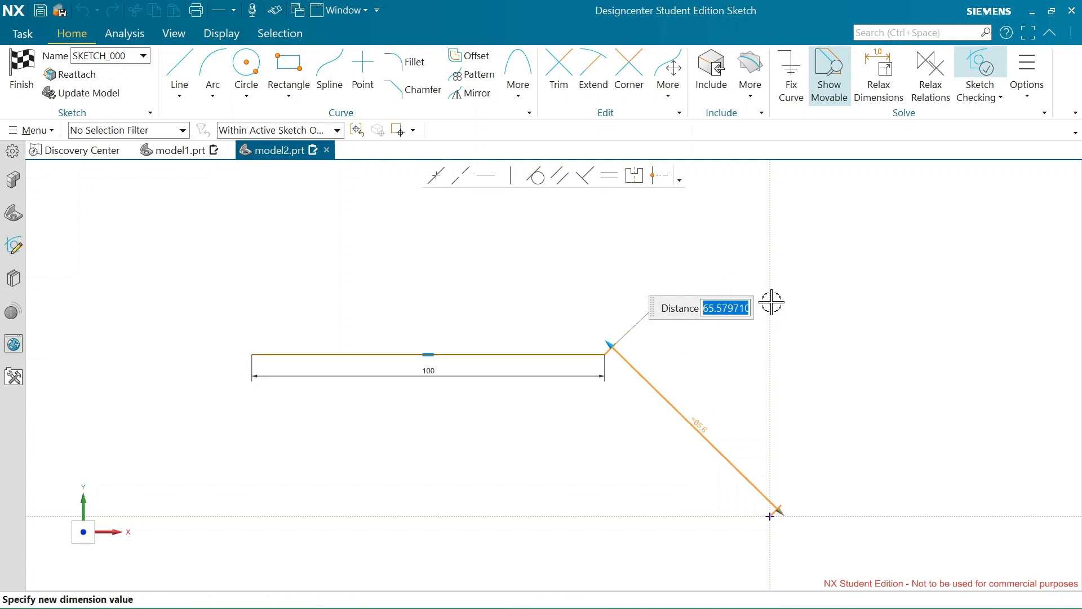
type("70")
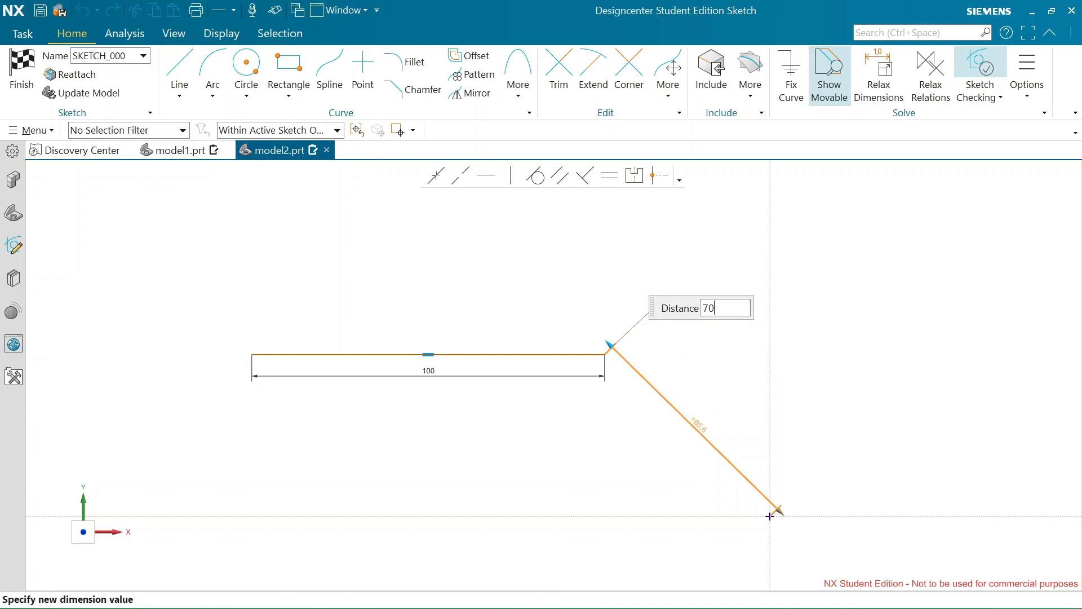
key("Return")
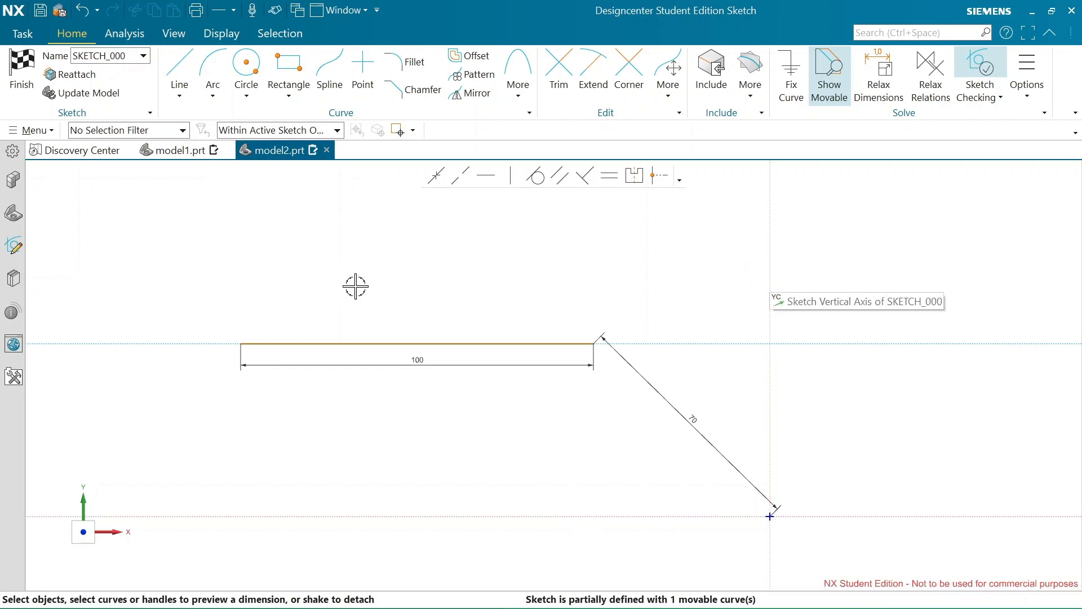
Swing the 100 mm line back and forth around the sketch origin, leaving it lower and further left
mouse_move(244, 328)
left_mouse_down()
mouse_move(266, 312)
mouse_move(580, 364)
mouse_move(321, 357)
mouse_move(227, 367)
mouse_move(367, 229)
mouse_move(684, 350)
mouse_move(475, 401)
mouse_move(295, 341)
mouse_move(222, 382)
mouse_move(447, 212)
mouse_move(649, 341)
left_mouse_up()
mouse_move(523, 387)
left_mouse_down()
mouse_move(271, 299)
mouse_move(322, 401)
mouse_move(652, 353)
mouse_move(456, 364)
mouse_move(365, 420)
mouse_move(432, 437)
mouse_move(449, 391)
mouse_move(250, 393)
mouse_move(254, 430)
mouse_move(268, 374)
mouse_move(316, 370)
mouse_move(244, 387)
left_mouse_up()
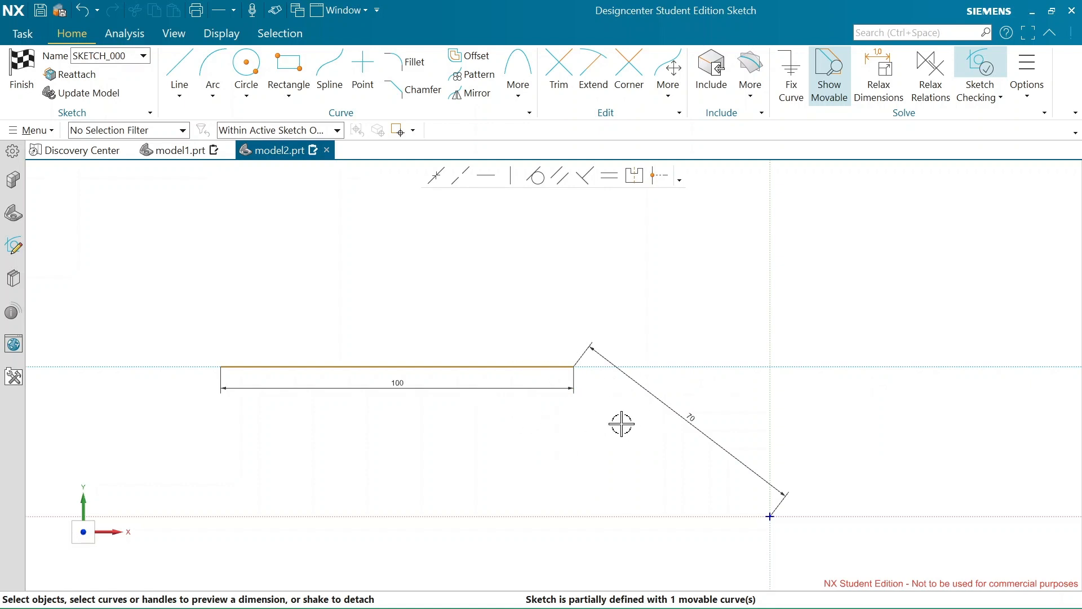
Add a 60 mm horizontal dimension between the right endpoint of the 100 mm line and the sketch origin
left_click(575, 366)
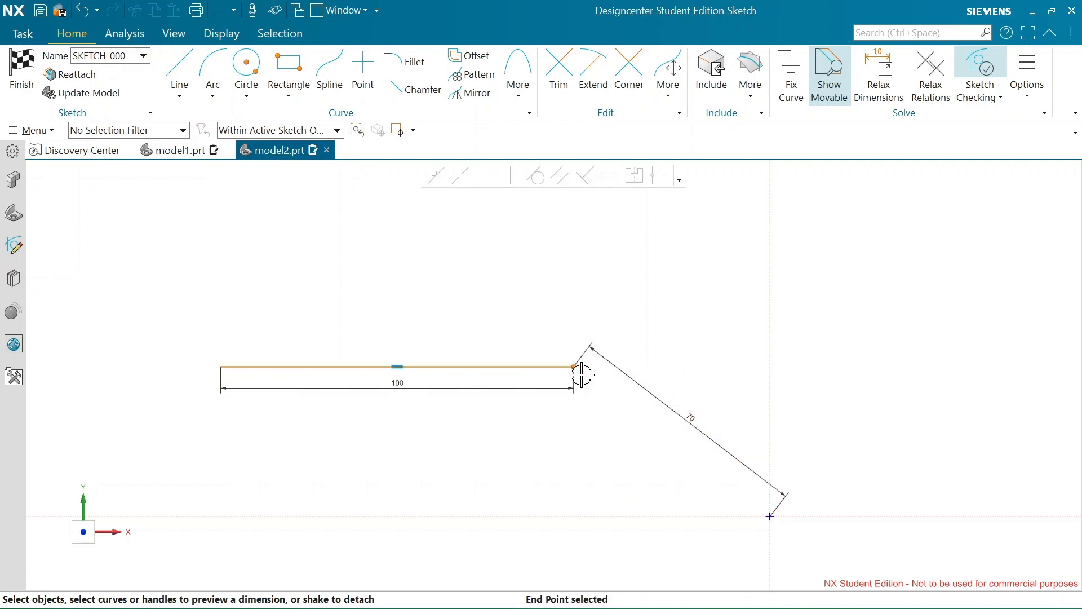
left_click(769, 516)
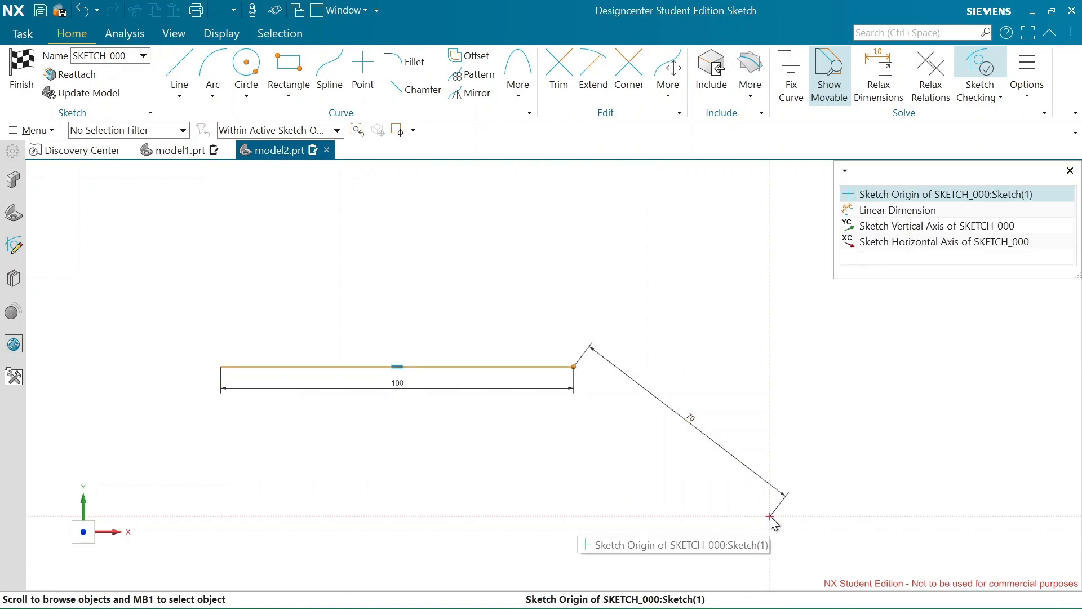
left_click(951, 194)
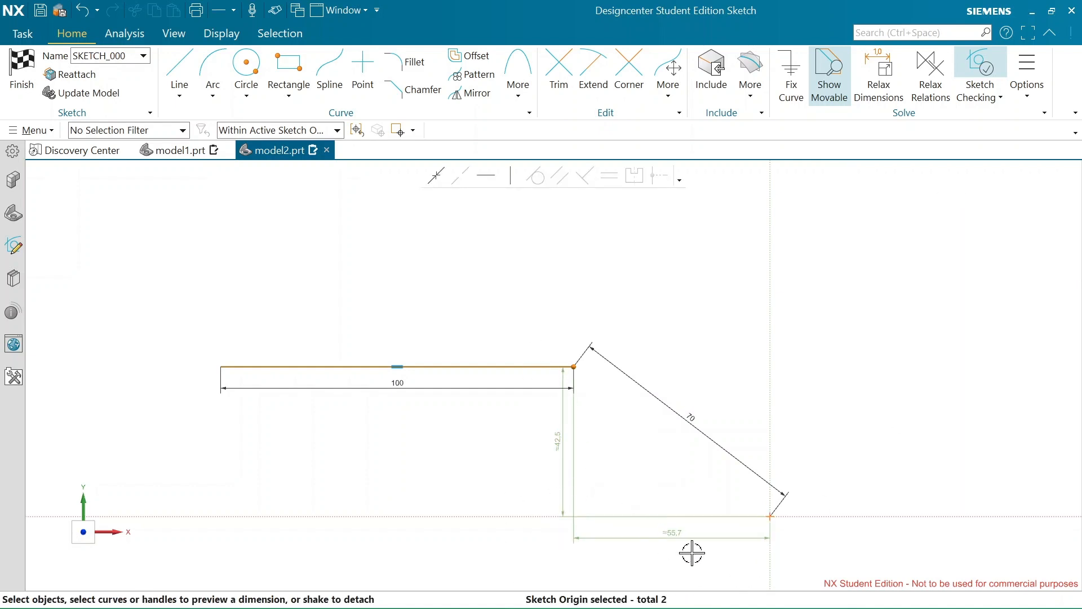
left_click(665, 533)
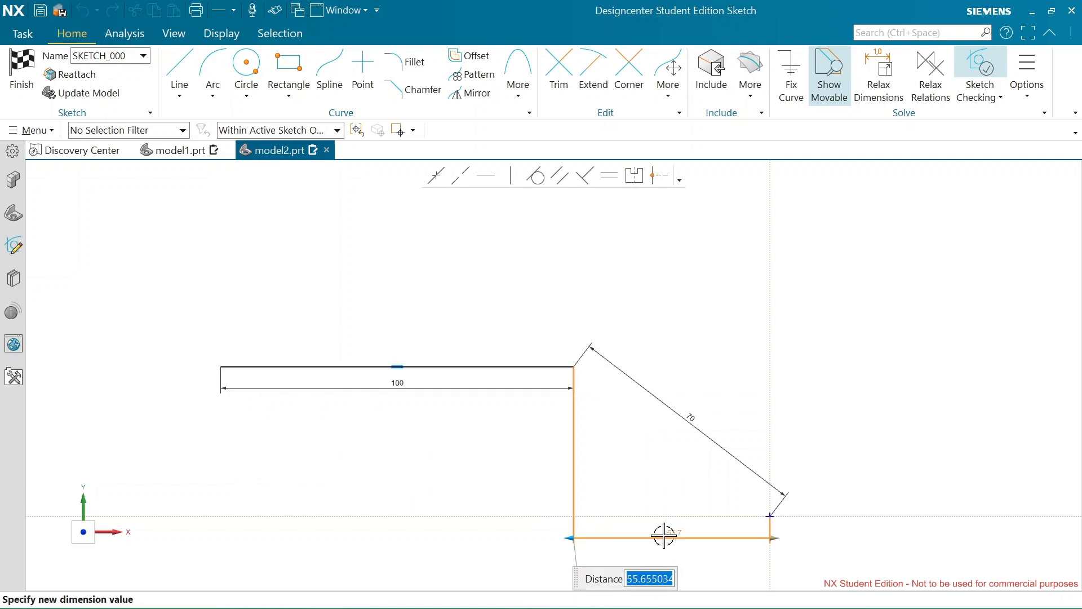
type("60")
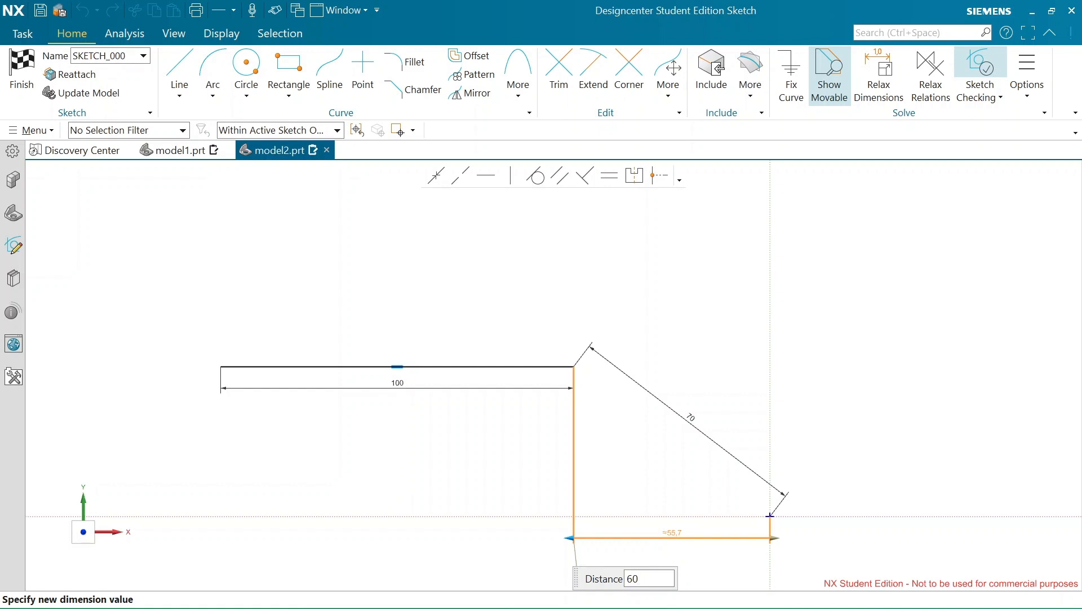
key("Return")
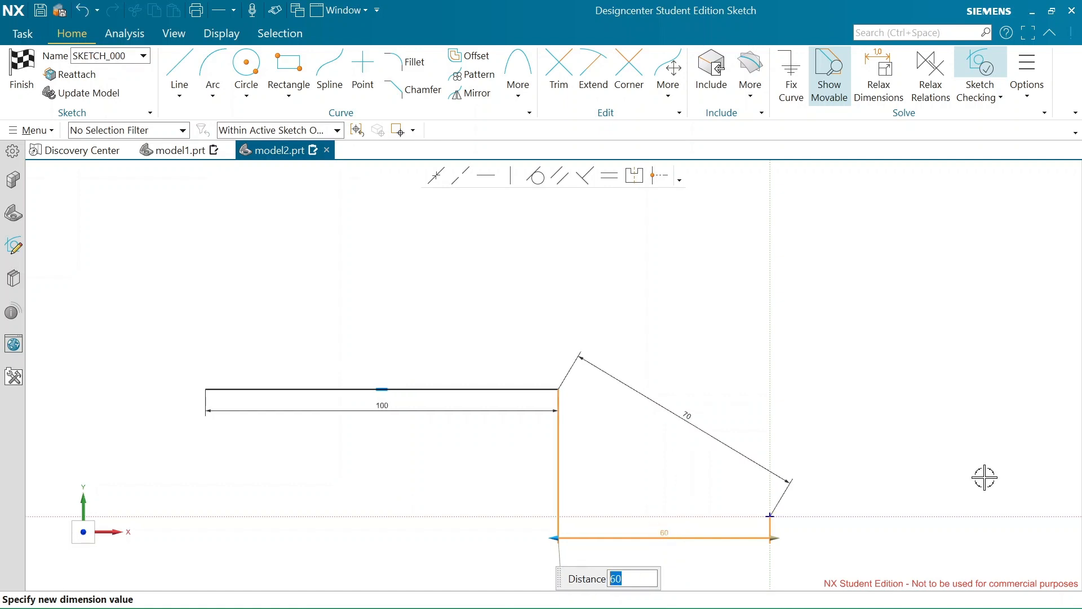
left_click(733, 290)
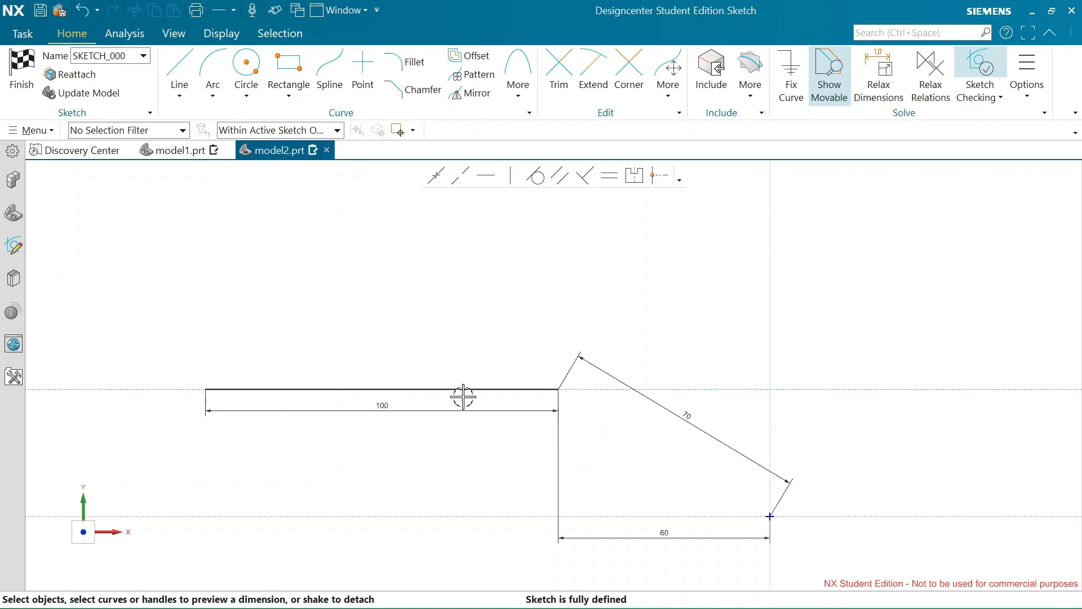
Add a vertical dimension between the 100 mm line's right endpoint and the sketch origin, and try to set it to 40 mm
left_click(558, 389)
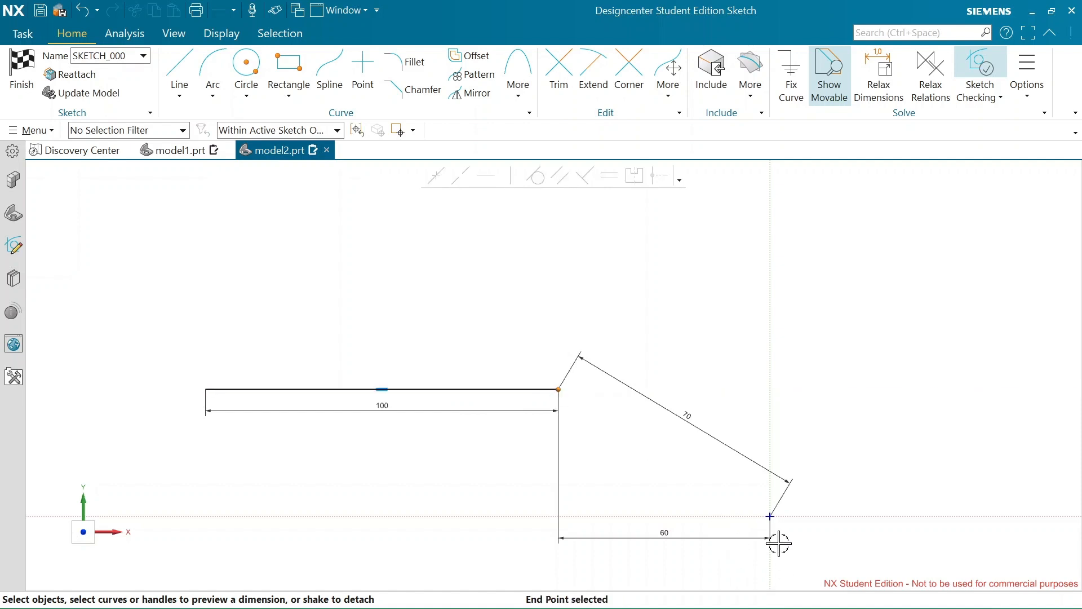
left_click(769, 516)
left_click(543, 449)
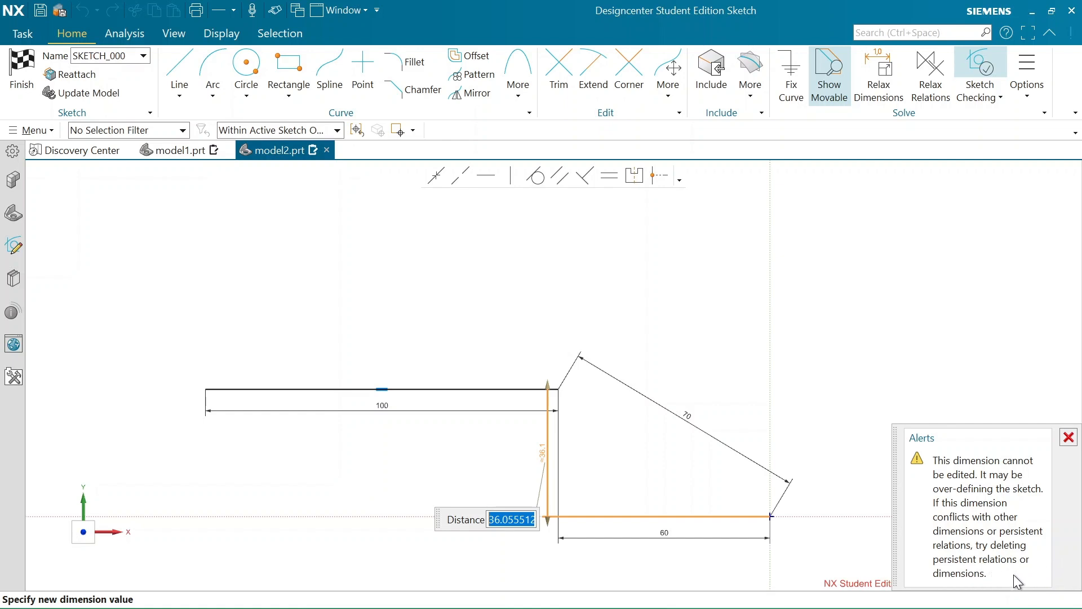
type("40")
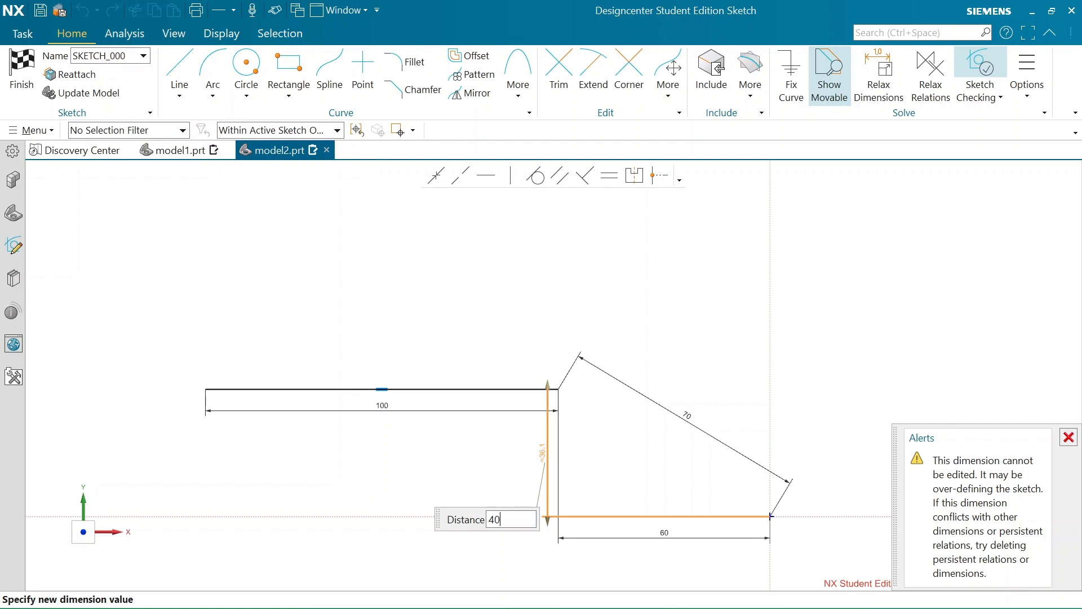
key("Return")
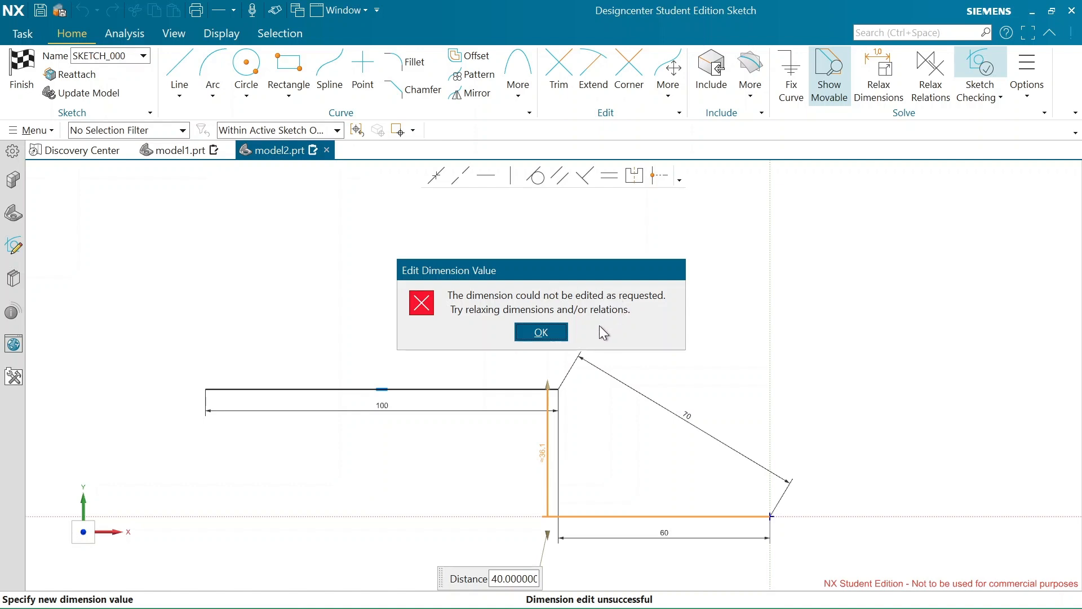
left_click(538, 333)
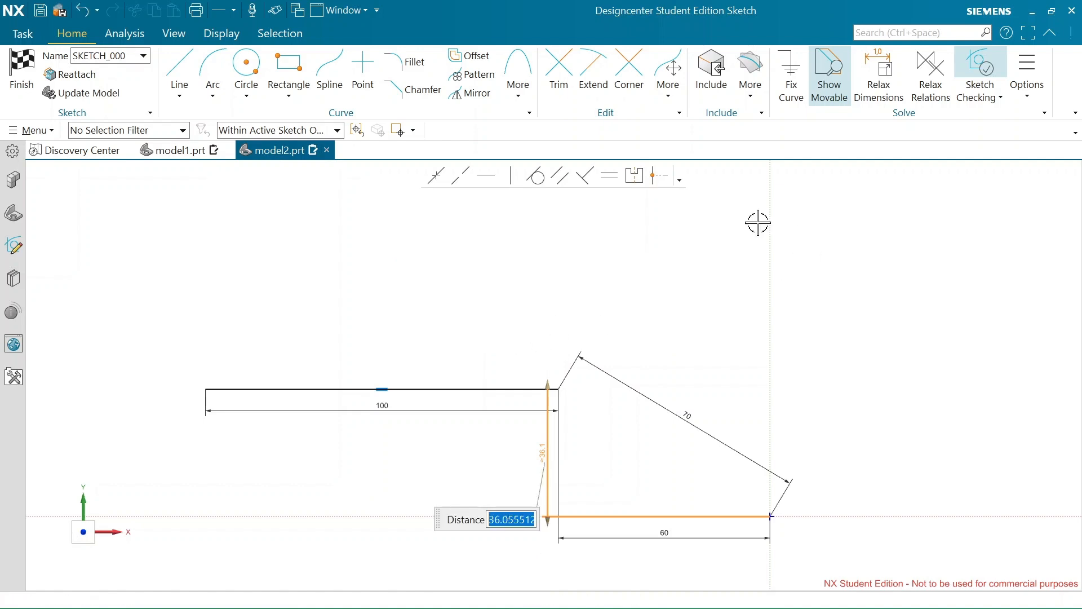
left_click(679, 179)
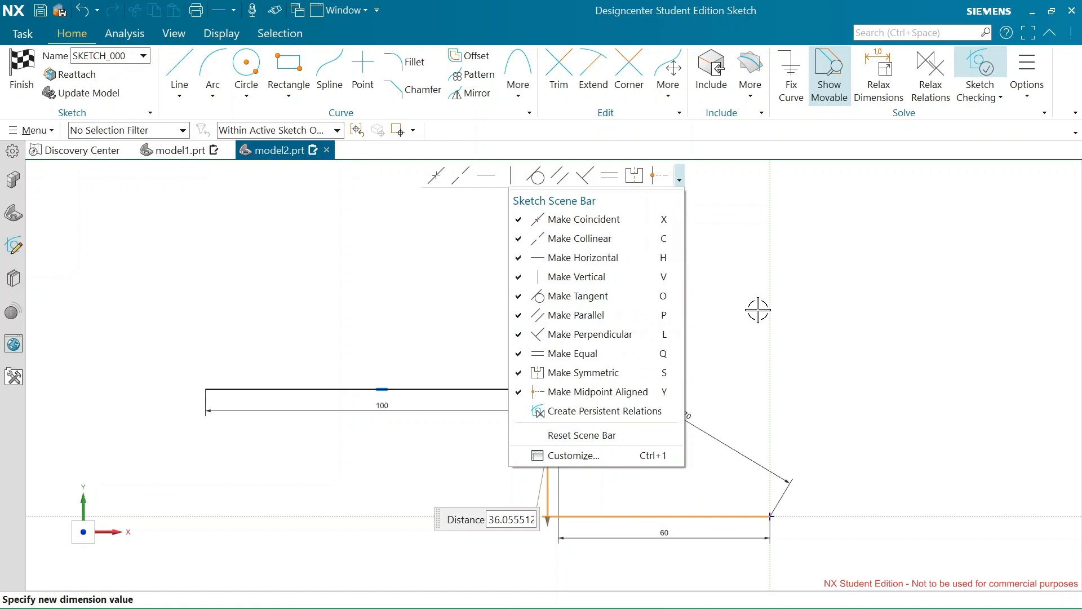
left_click(796, 359)
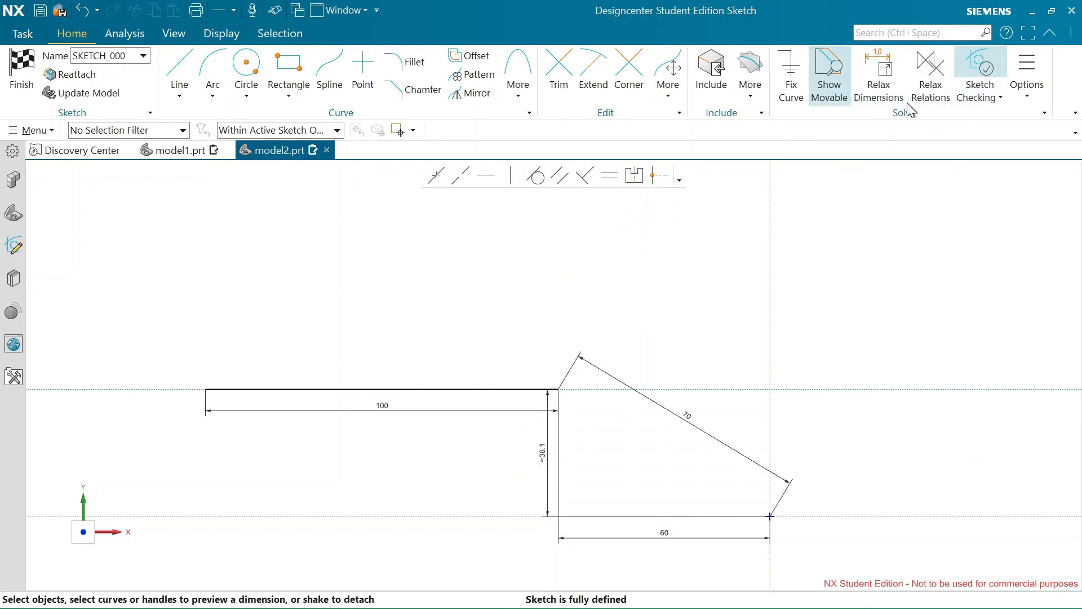
Turn on Relax Dimensions and set the vertical dimension between the line's right endpoint and the sketch origin to 70 mm
left_click(878, 82)
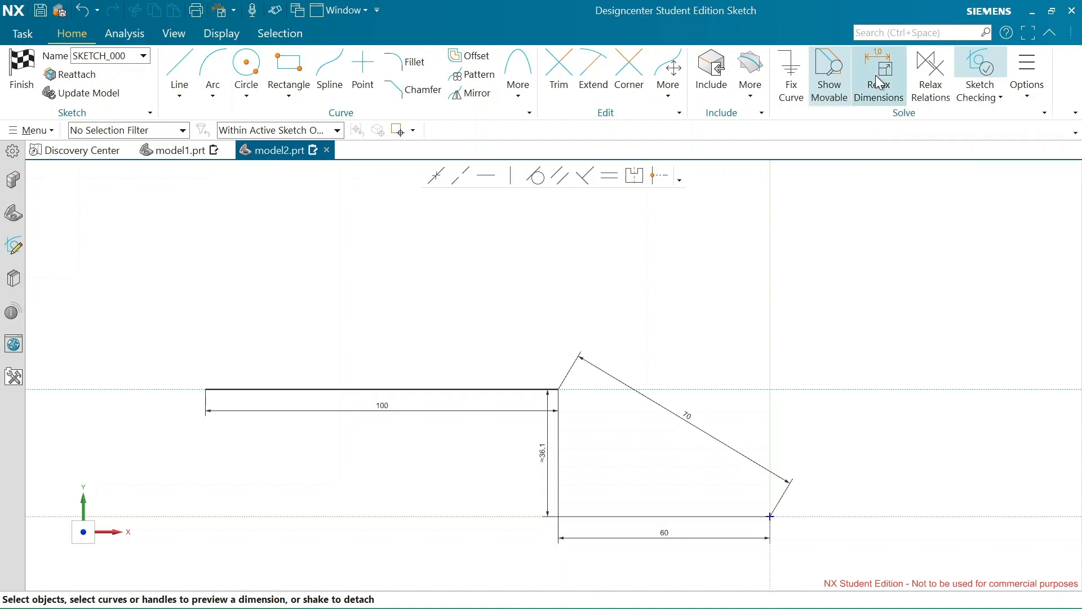
left_click(535, 447)
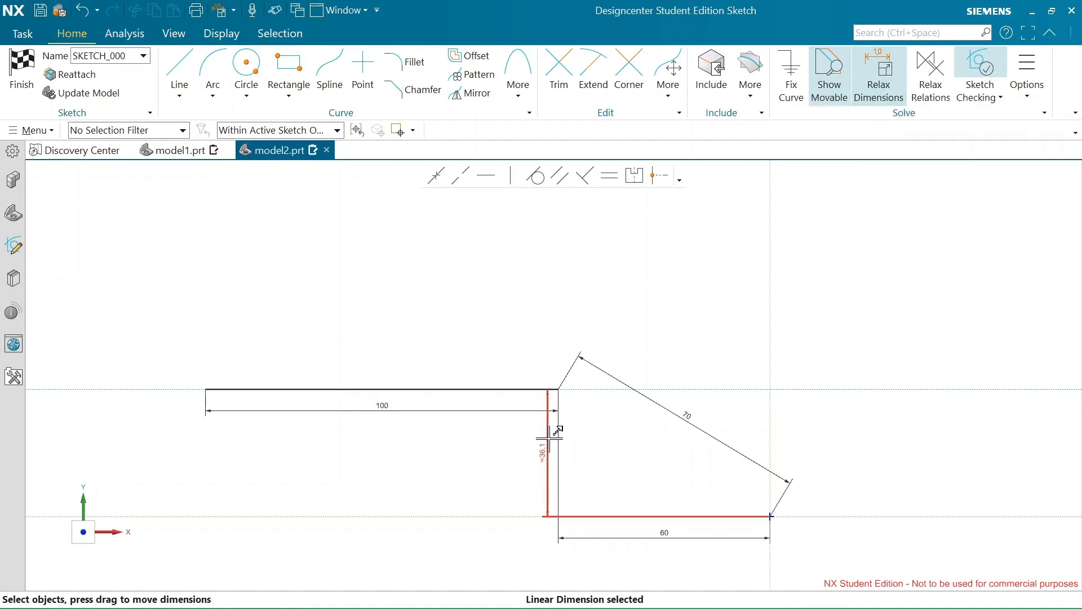
double_click(541, 451)
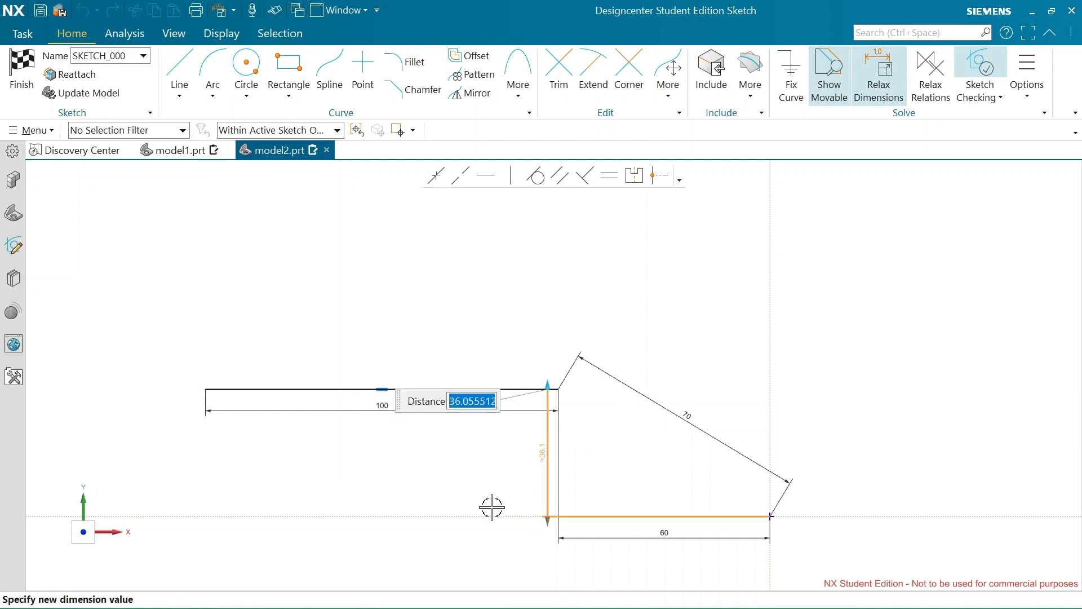
type("7")
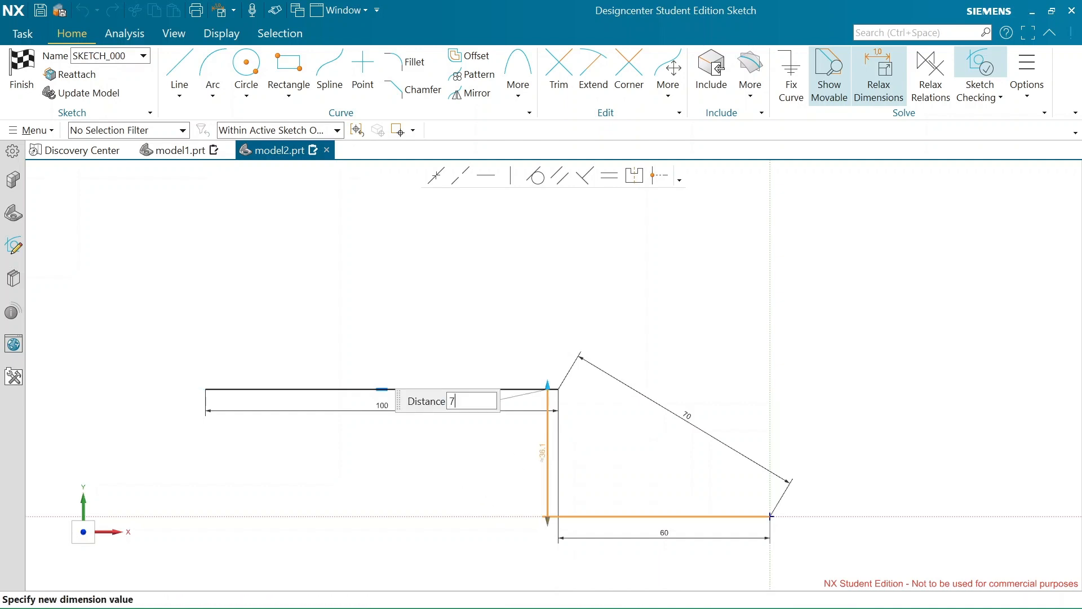
type("0")
key("Return")
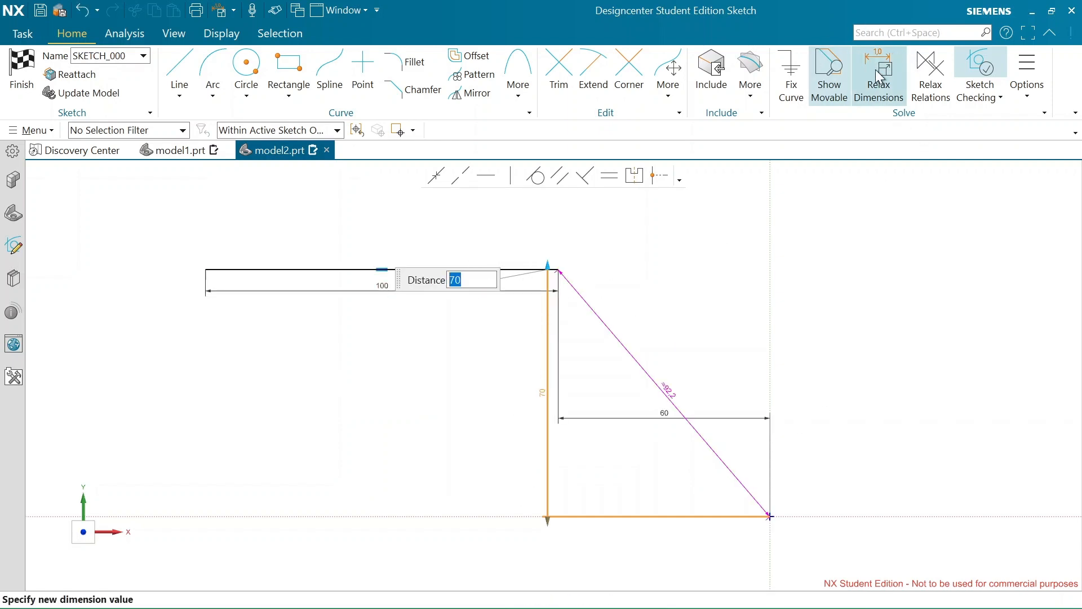
left_click(857, 54)
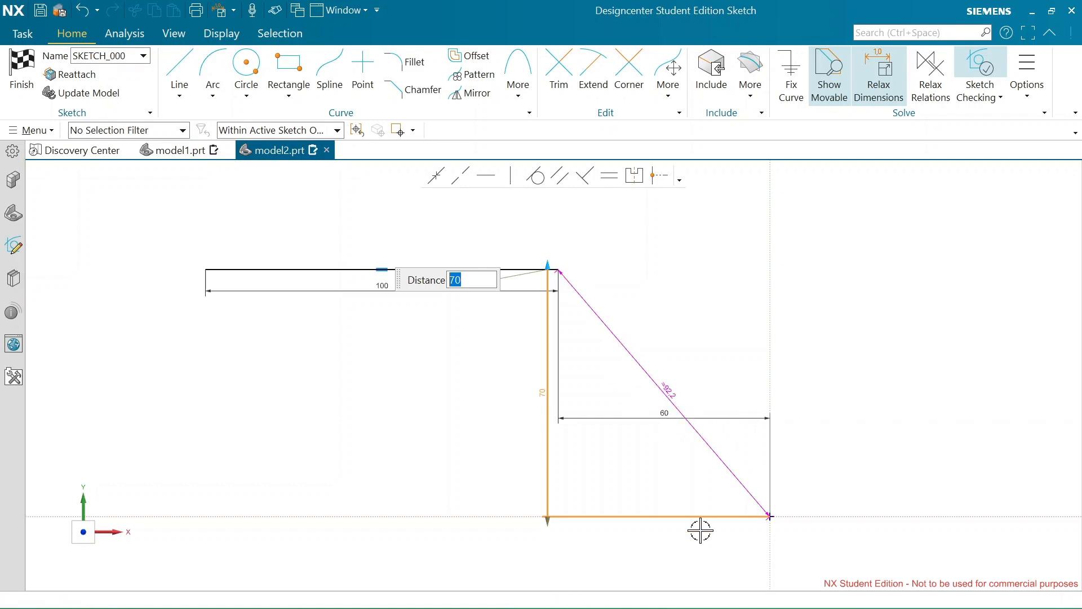
key("Return")
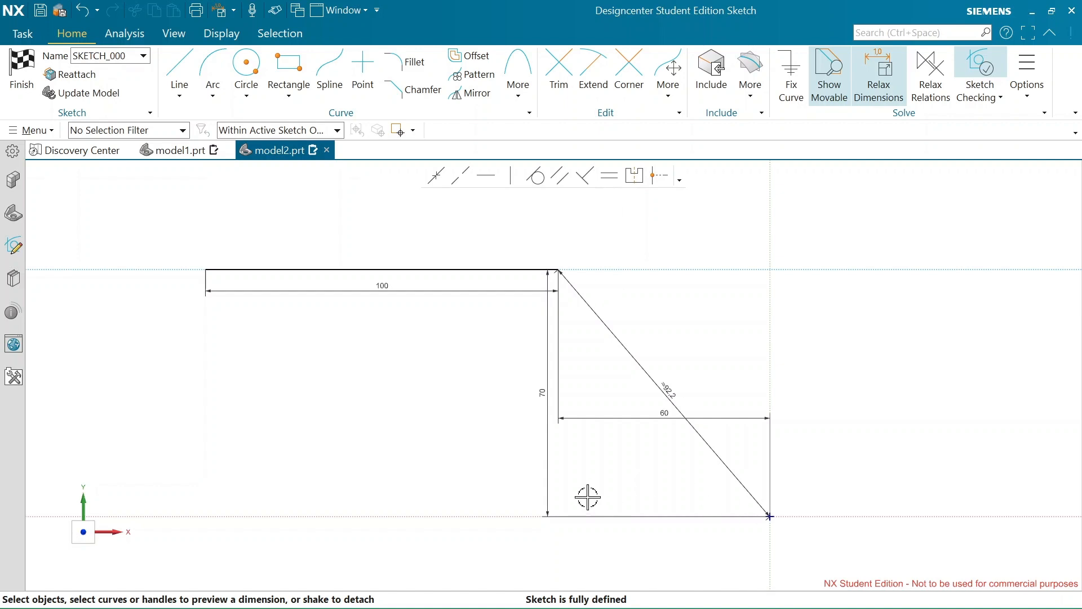
Delete the aligned diagonal dimension between the 100 mm line's right endpoint and the sketch origin
left_click(874, 74)
left_click(665, 386)
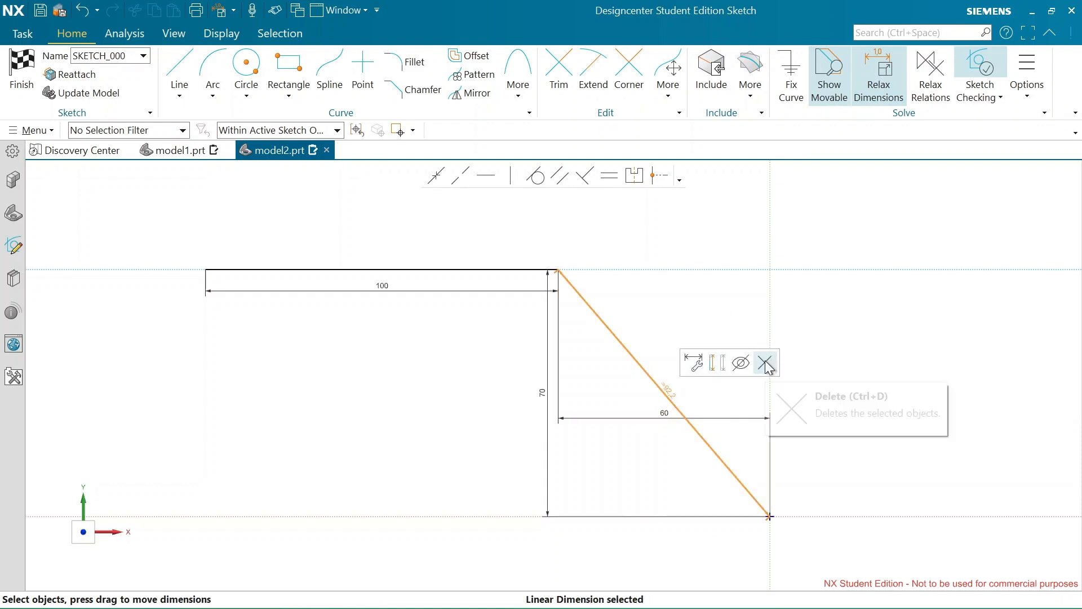
left_click(765, 363)
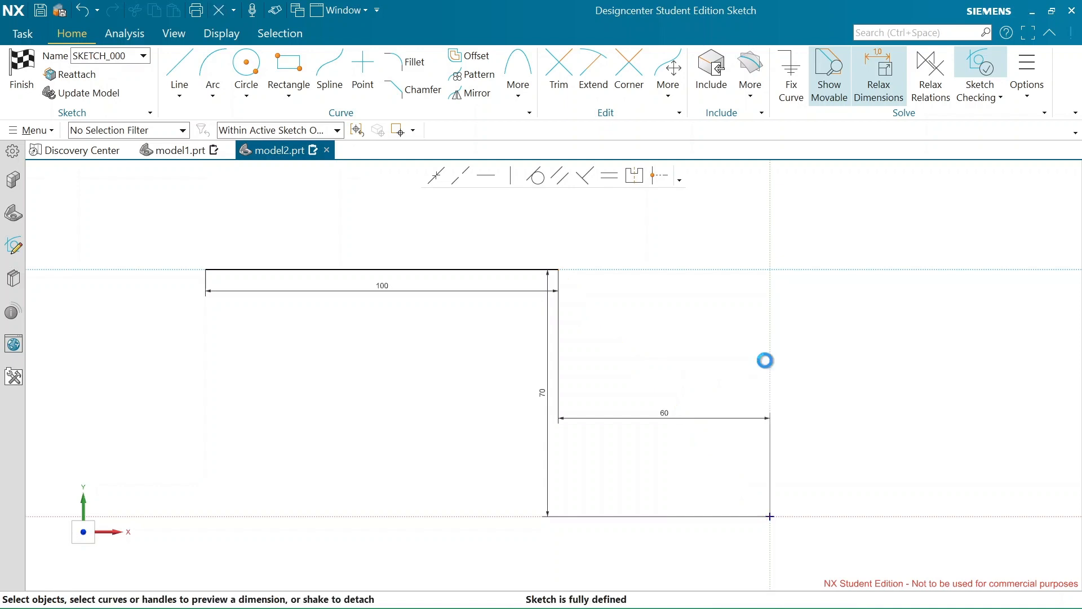
Draw a slanted line rising to the right, placed to the lower left of the 100 mm line
scroll(753, 251, "down", 2)
scroll(681, 284, "up", 1)
scroll(654, 305, "down", 1)
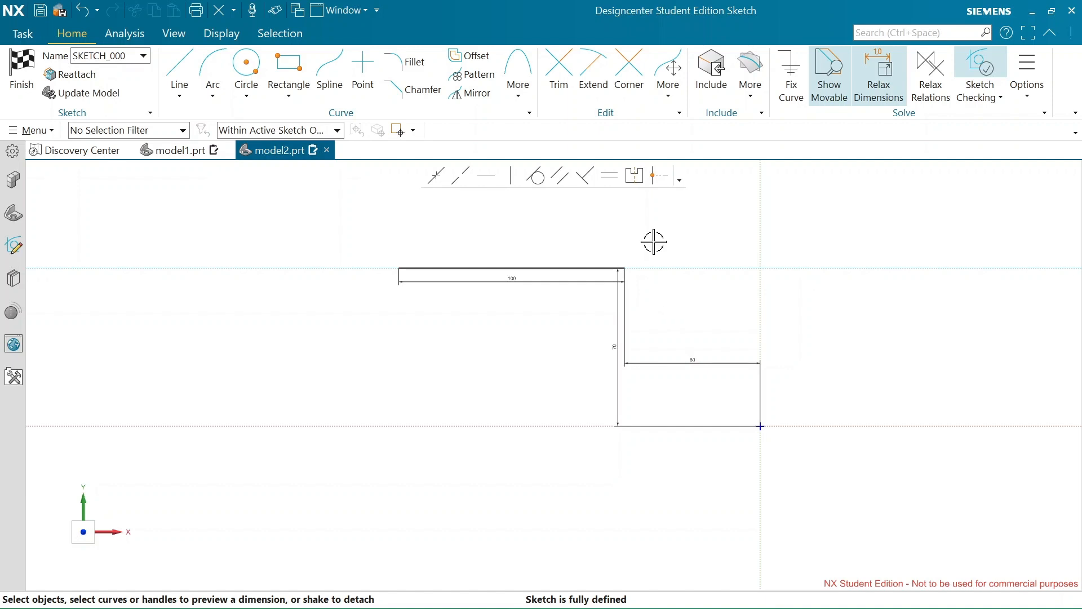
left_click(177, 66)
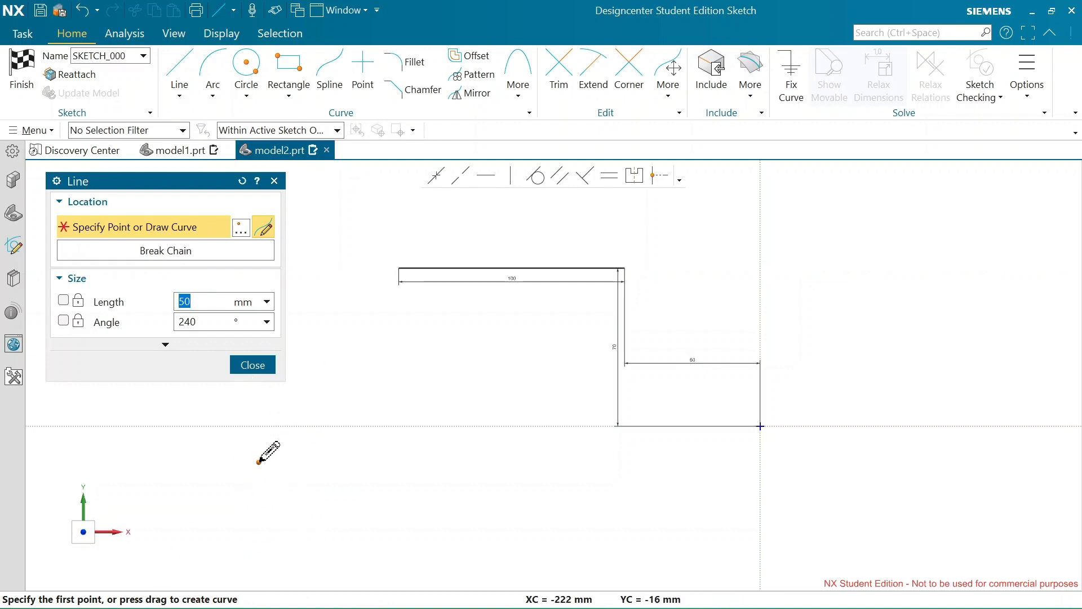
left_click(256, 491)
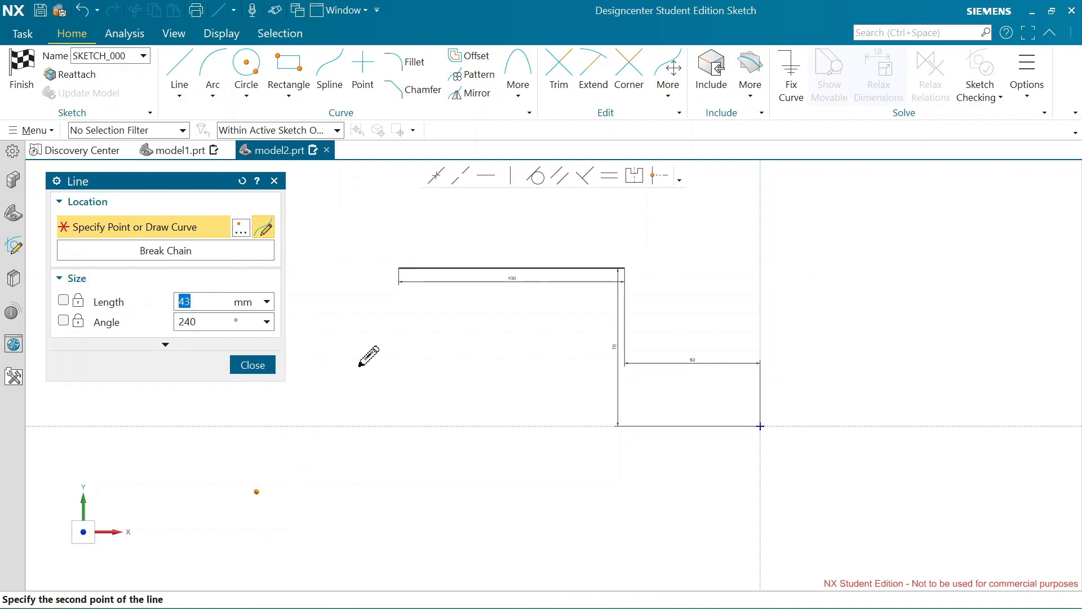
left_click(364, 358)
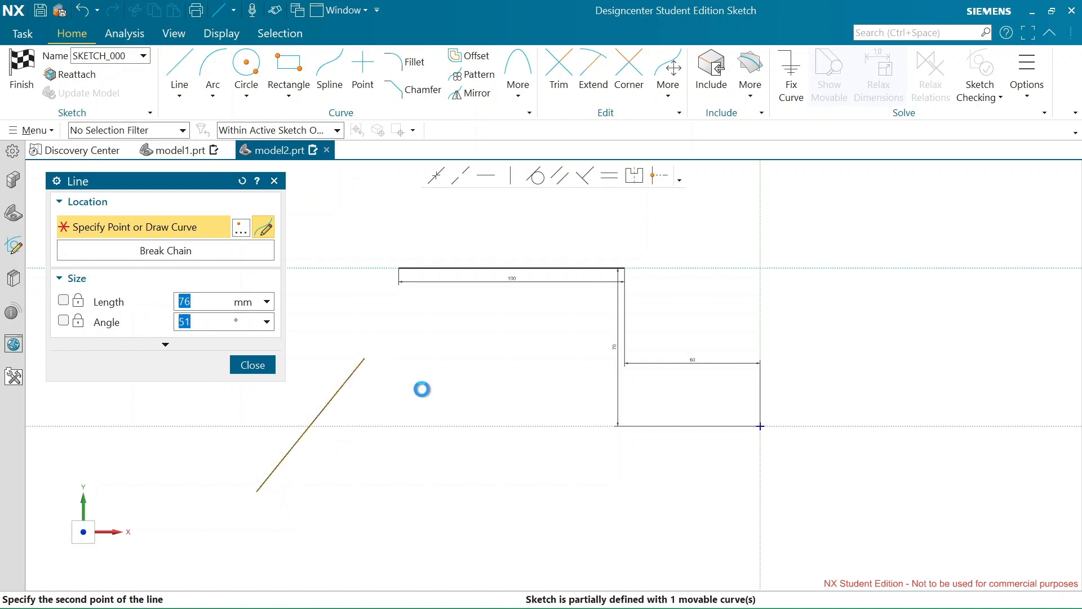
left_click(256, 366)
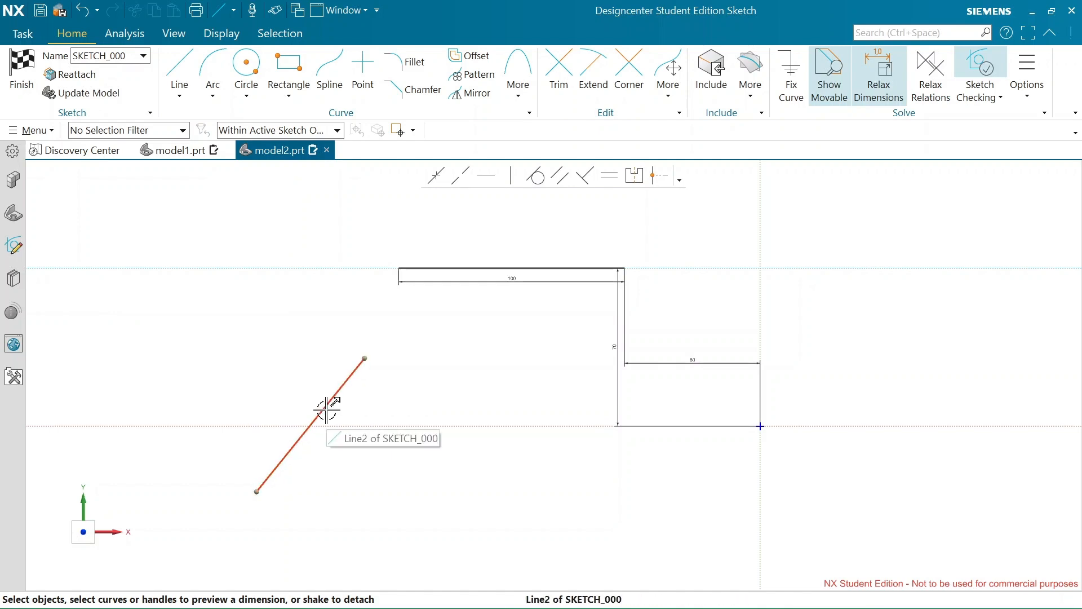
Move the slanted line slightly down and left, and reposition its upper endpoint to make the line longer and steeper
left_click(288, 449)
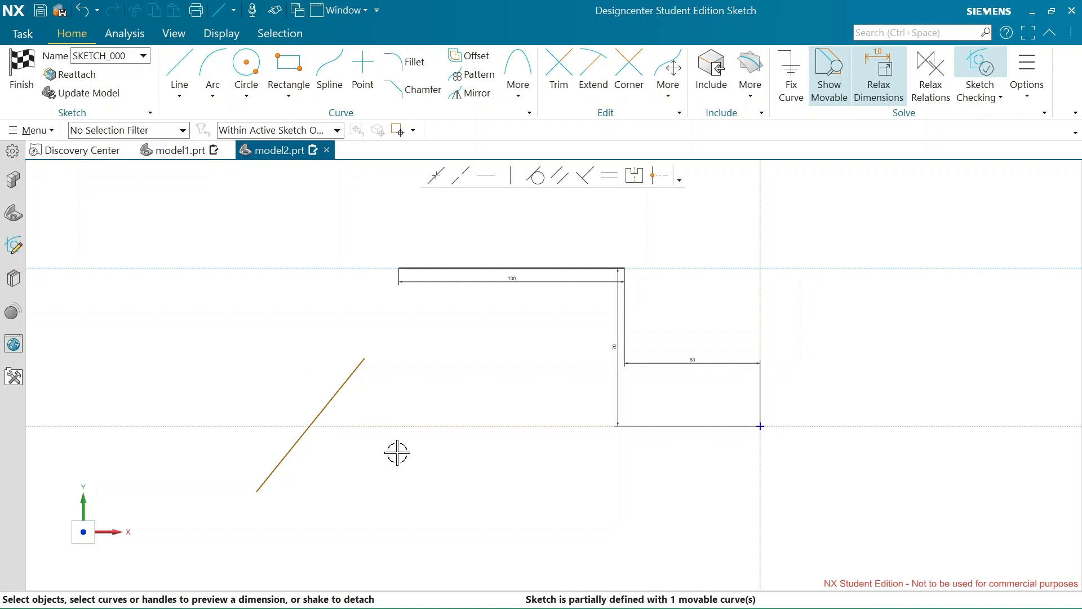
mouse_move(302, 430)
left_mouse_down()
mouse_move(258, 241)
mouse_move(239, 393)
mouse_move(427, 503)
mouse_move(242, 430)
mouse_move(422, 423)
mouse_move(382, 447)
mouse_move(526, 442)
mouse_move(226, 427)
mouse_move(273, 270)
mouse_move(299, 439)
mouse_move(311, 449)
mouse_move(288, 442)
left_mouse_up()
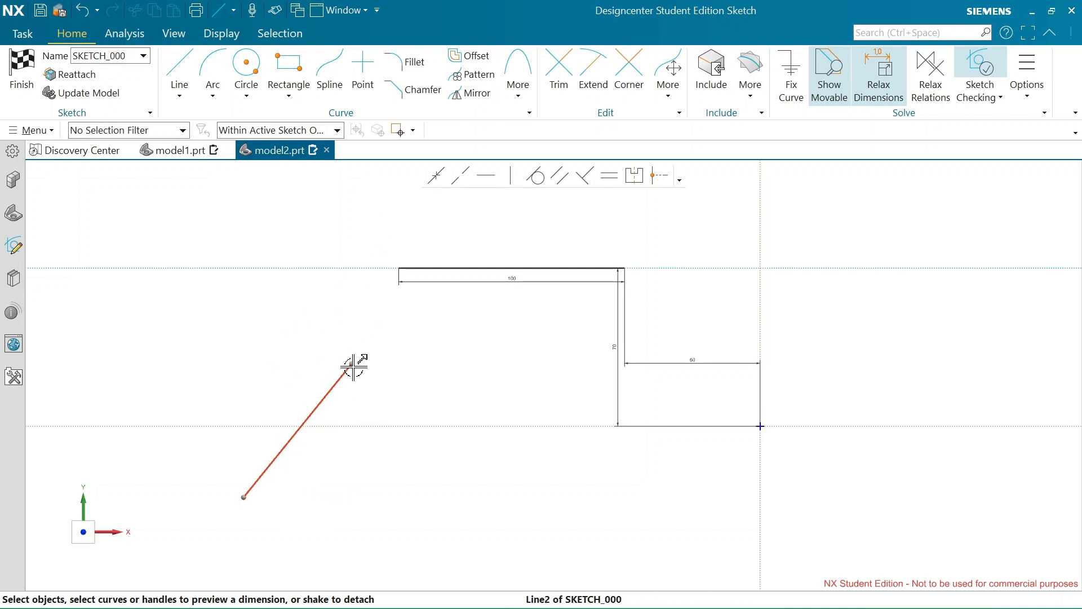
mouse_move(353, 364)
left_mouse_down()
mouse_move(166, 319)
mouse_move(309, 301)
left_mouse_up()
mouse_move(378, 302)
left_mouse_down()
mouse_move(391, 556)
mouse_move(171, 314)
mouse_move(292, 328)
mouse_move(362, 377)
mouse_move(212, 348)
mouse_move(312, 363)
left_mouse_up()
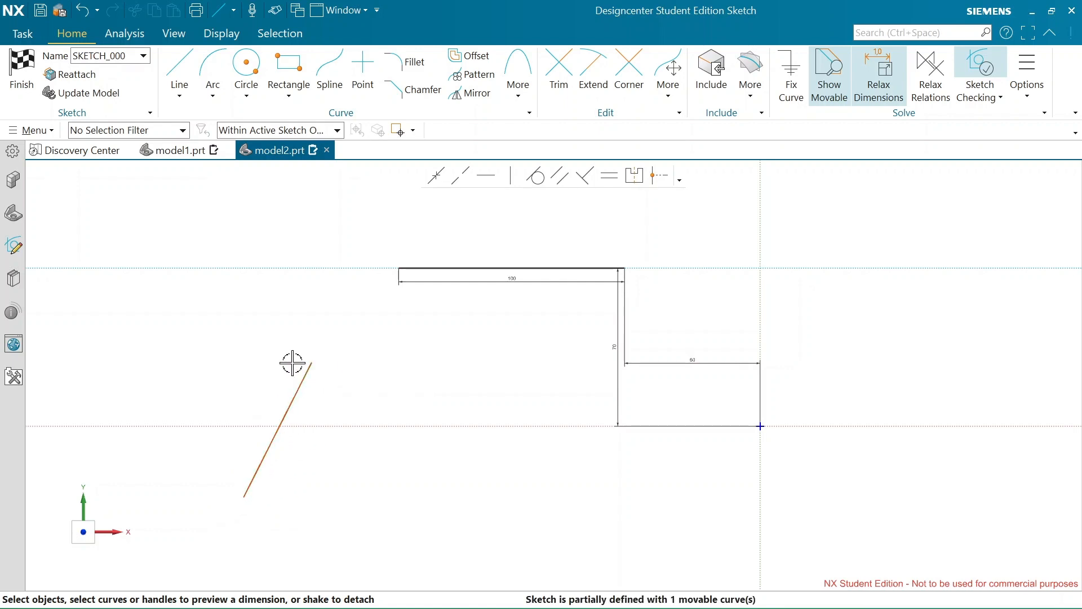
mouse_move(308, 363)
left_mouse_down()
mouse_move(394, 184)
mouse_move(310, 295)
mouse_move(328, 305)
mouse_move(389, 203)
mouse_move(327, 298)
left_mouse_up()
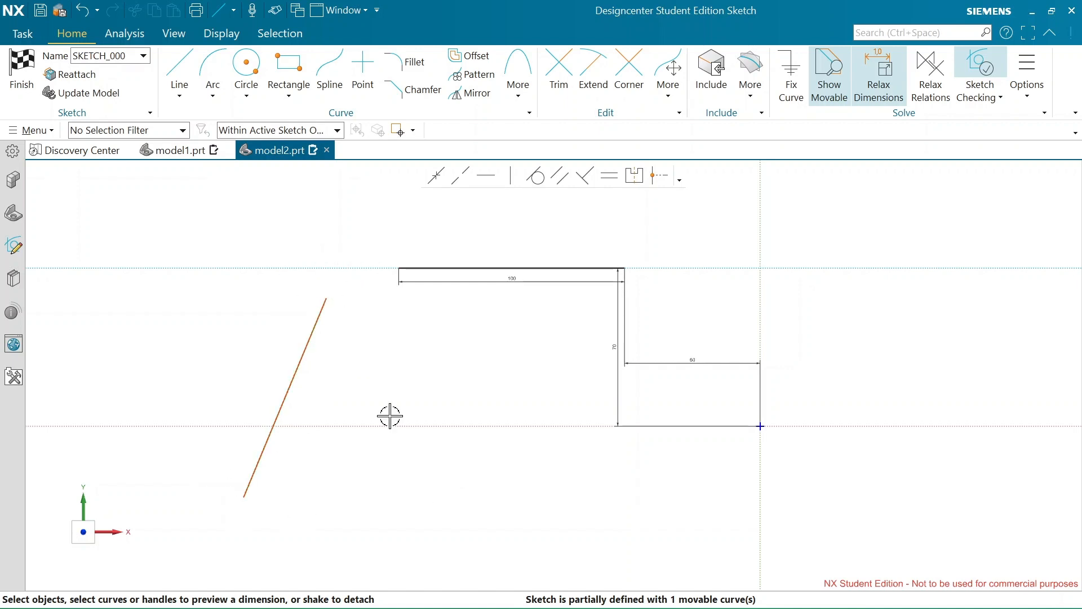
mouse_move(326, 298)
left_mouse_down()
mouse_move(364, 221)
mouse_move(302, 261)
mouse_move(324, 246)
mouse_move(263, 306)
mouse_move(313, 239)
mouse_move(280, 265)
mouse_move(306, 225)
mouse_move(246, 220)
mouse_move(280, 283)
mouse_move(305, 235)
left_mouse_up()
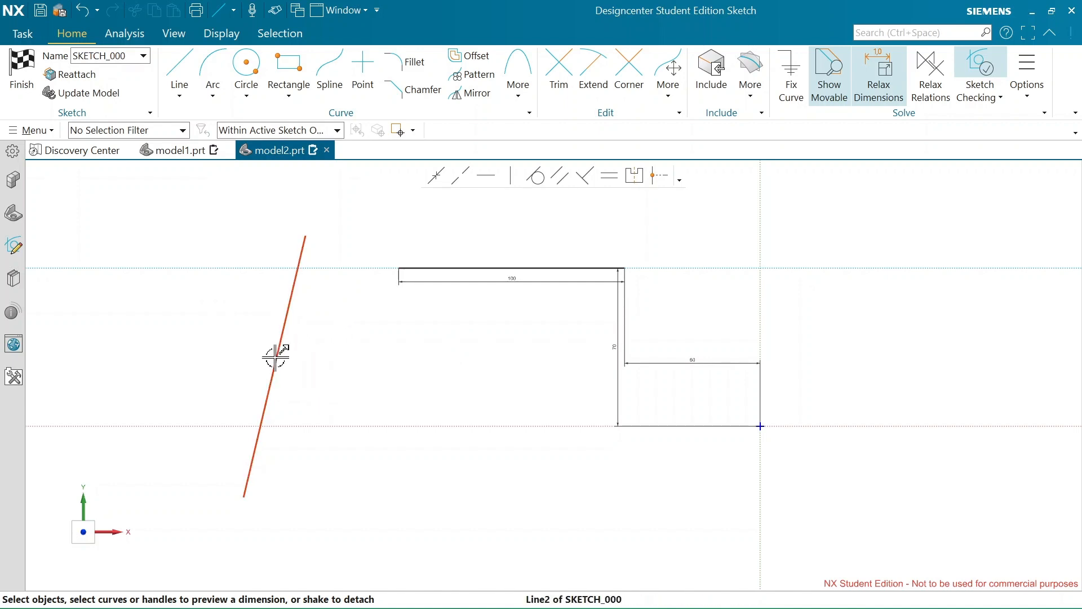
Draw a circle about 50 mm in diameter to the upper right of the sketch origin, and move it slightly right and down
left_click(246, 72)
left_click(842, 243)
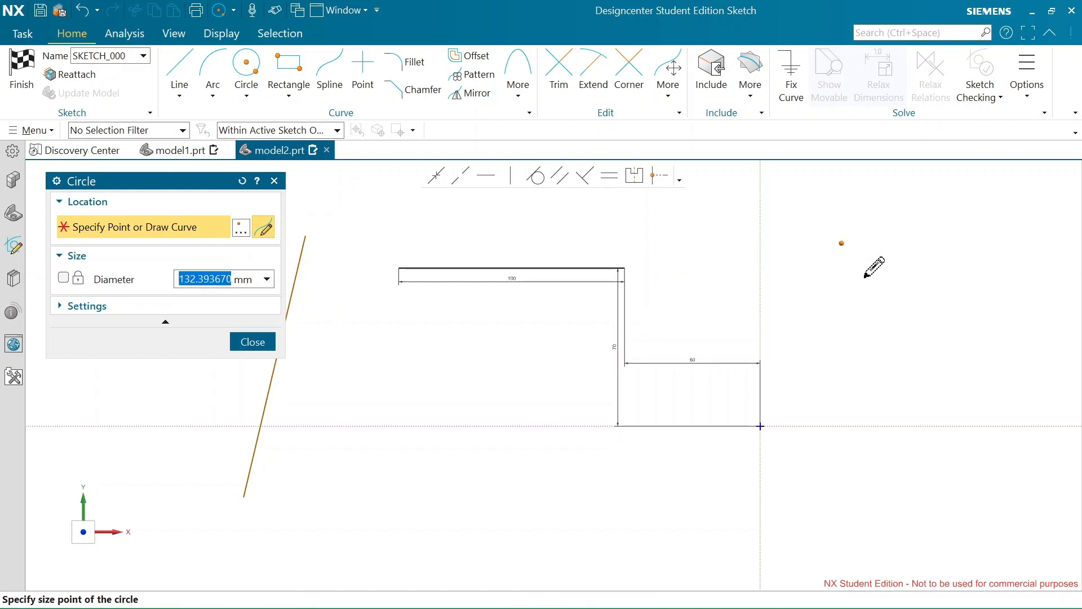
left_click(873, 286)
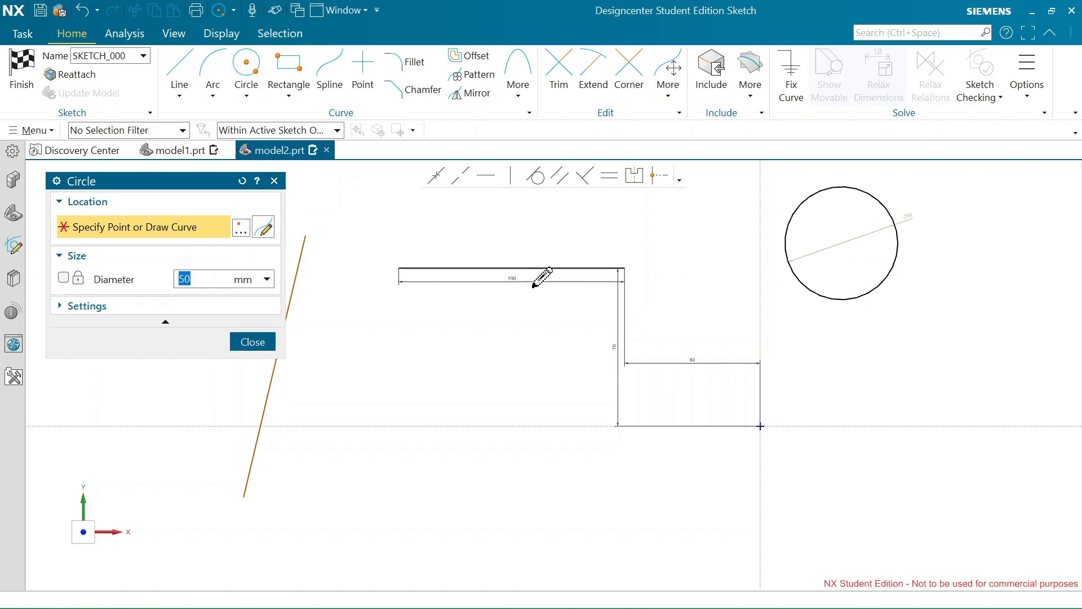
left_click(275, 181)
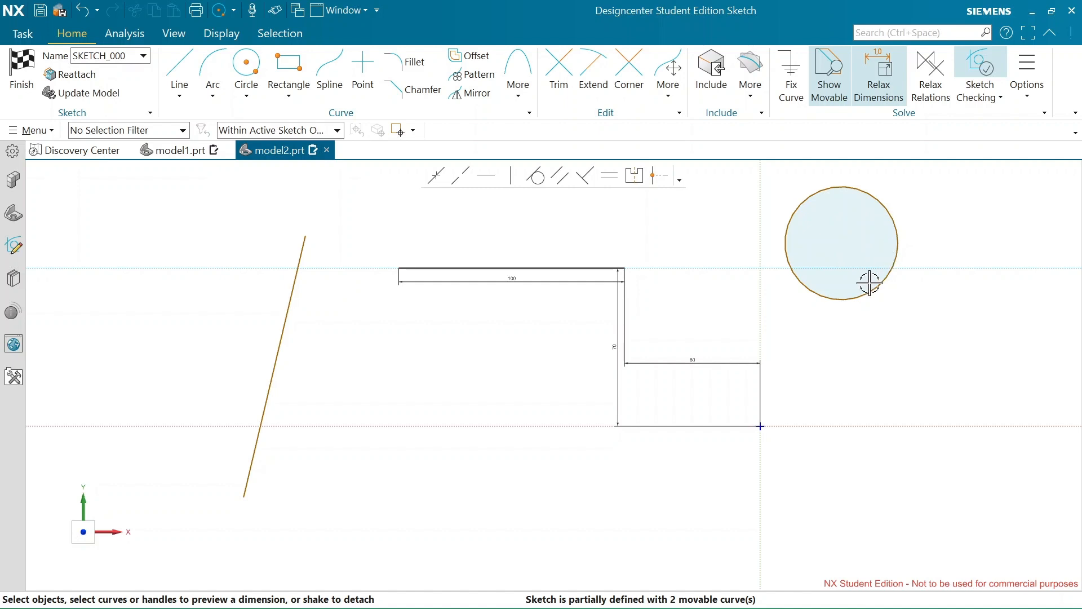
mouse_move(861, 301)
left_mouse_down()
mouse_move(864, 406)
mouse_move(864, 358)
mouse_move(982, 355)
mouse_move(946, 310)
mouse_move(816, 326)
mouse_move(736, 310)
mouse_move(898, 312)
left_mouse_up()
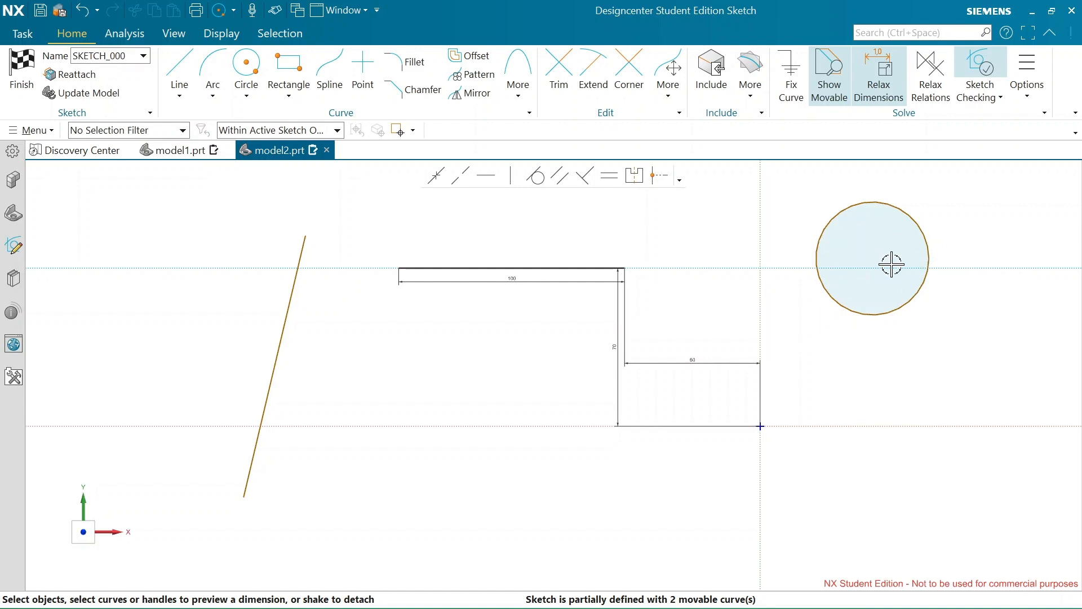
Add a 50 mm diameter dimension to the circle
left_click(927, 243)
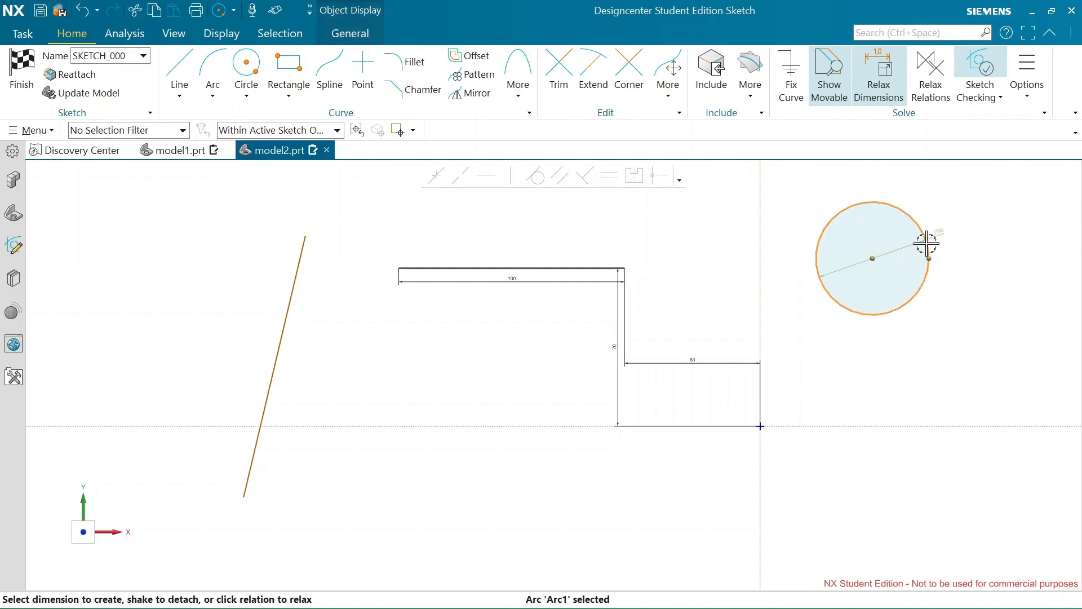
scroll(940, 232, "up", 2)
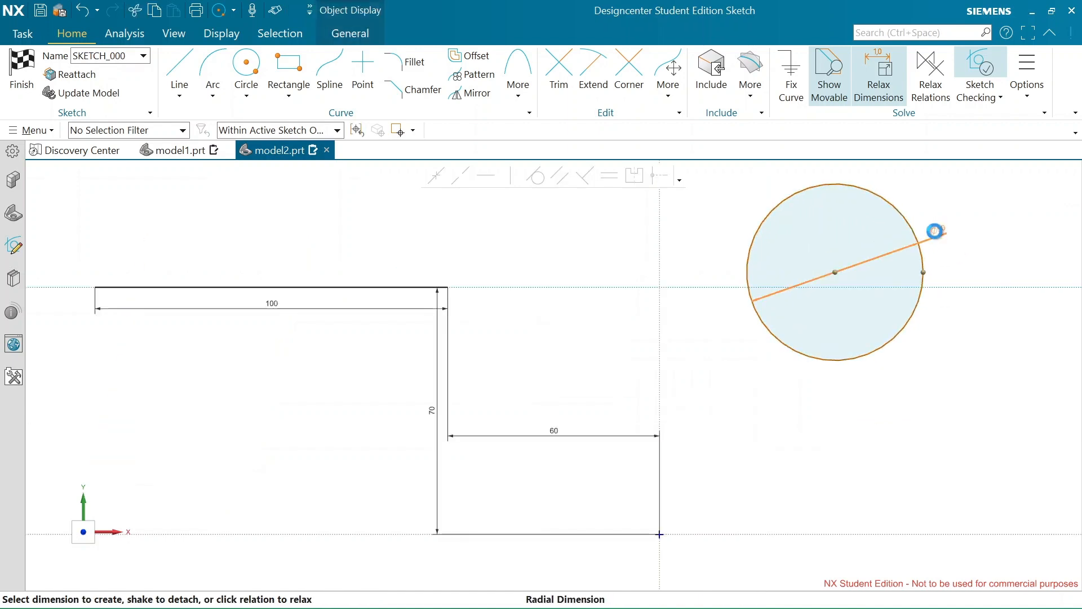
left_click(936, 232)
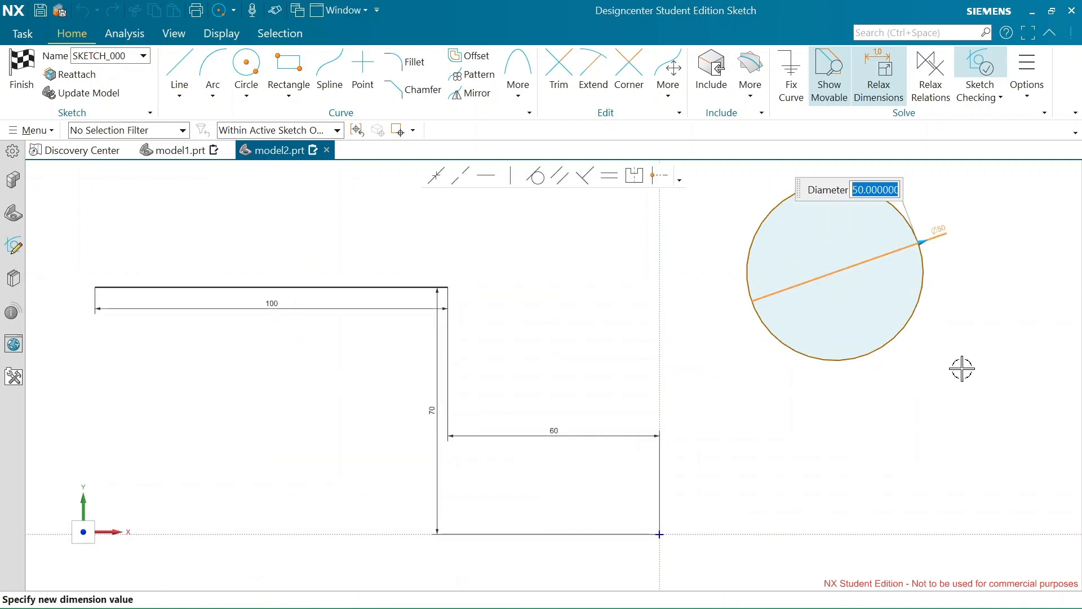
key("Return")
scroll(823, 417, "down", 1)
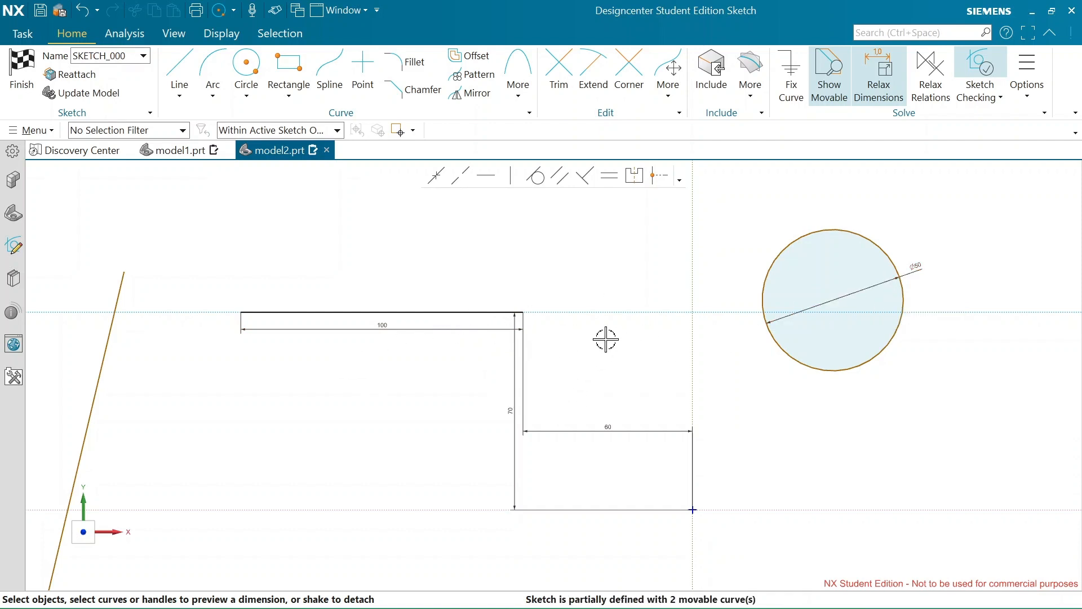
Delete the slanted line to the left of the 100 mm line
scroll(605, 339, "down", 1)
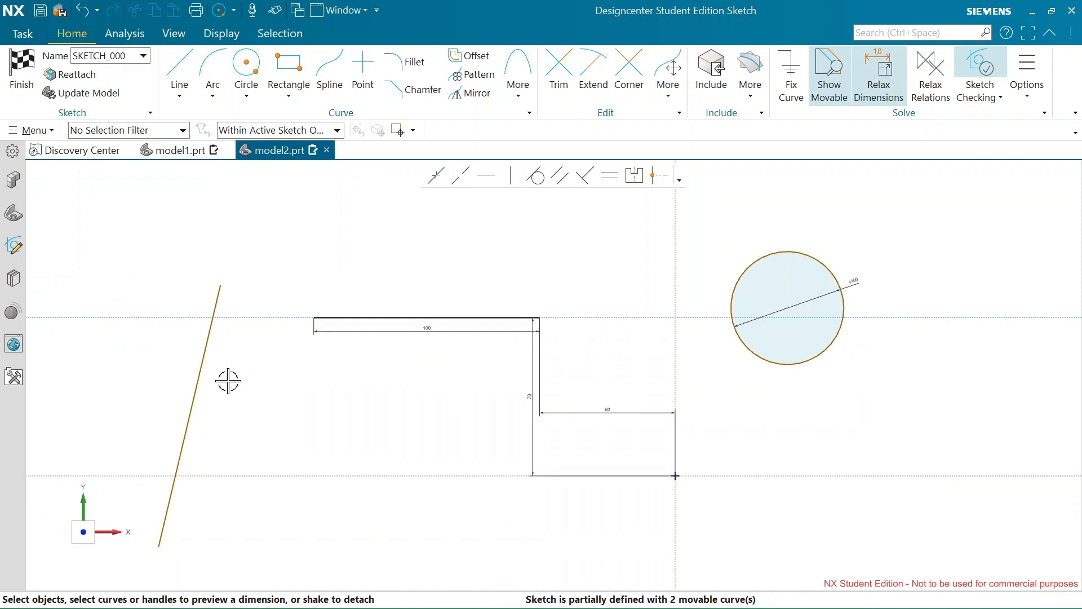
left_click(198, 365)
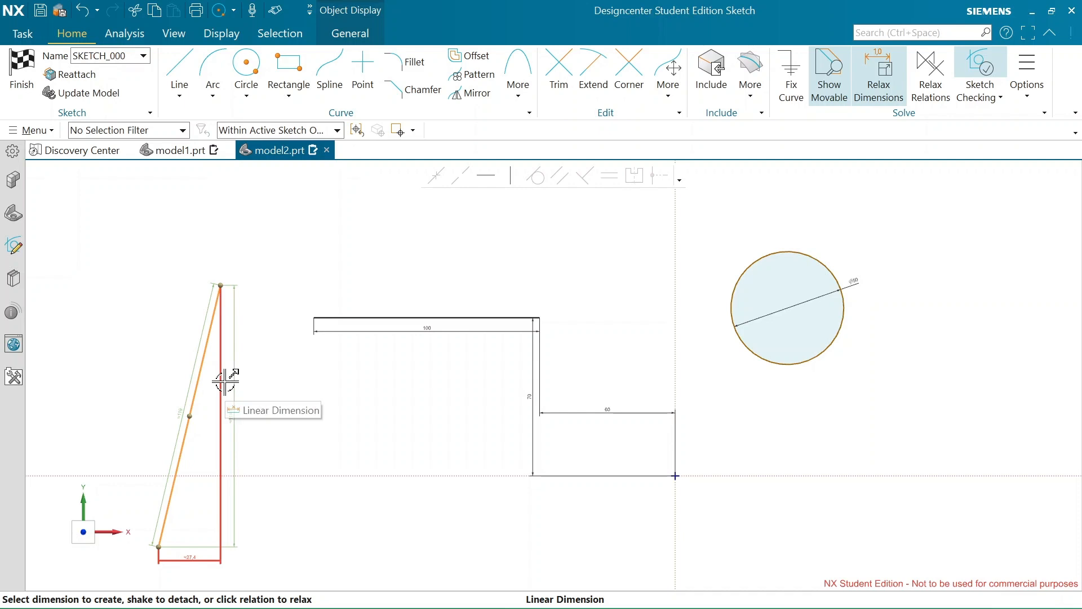
key("Escape")
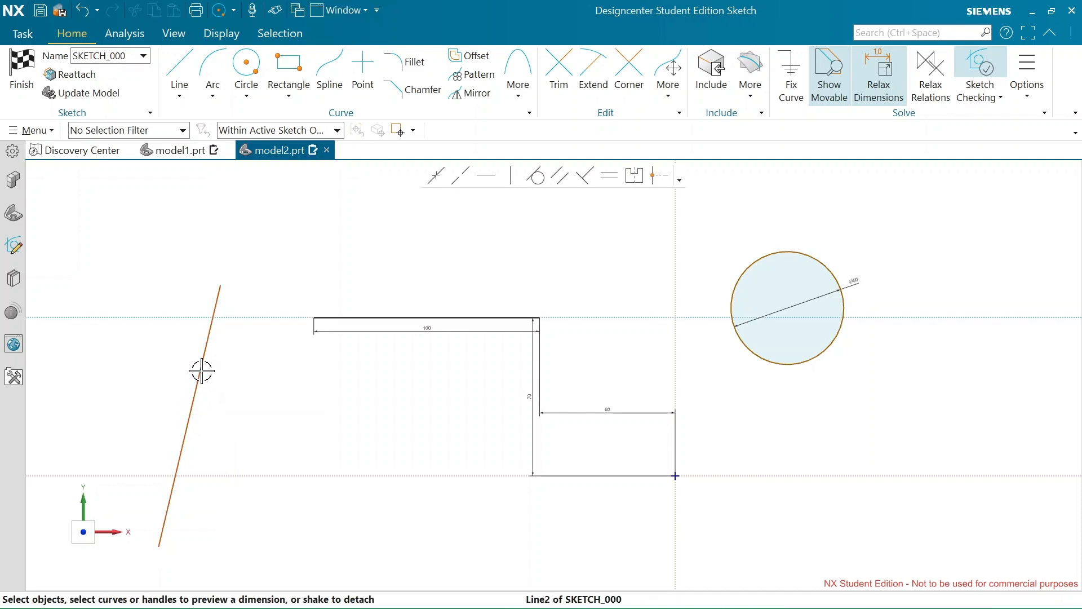
left_click(201, 370)
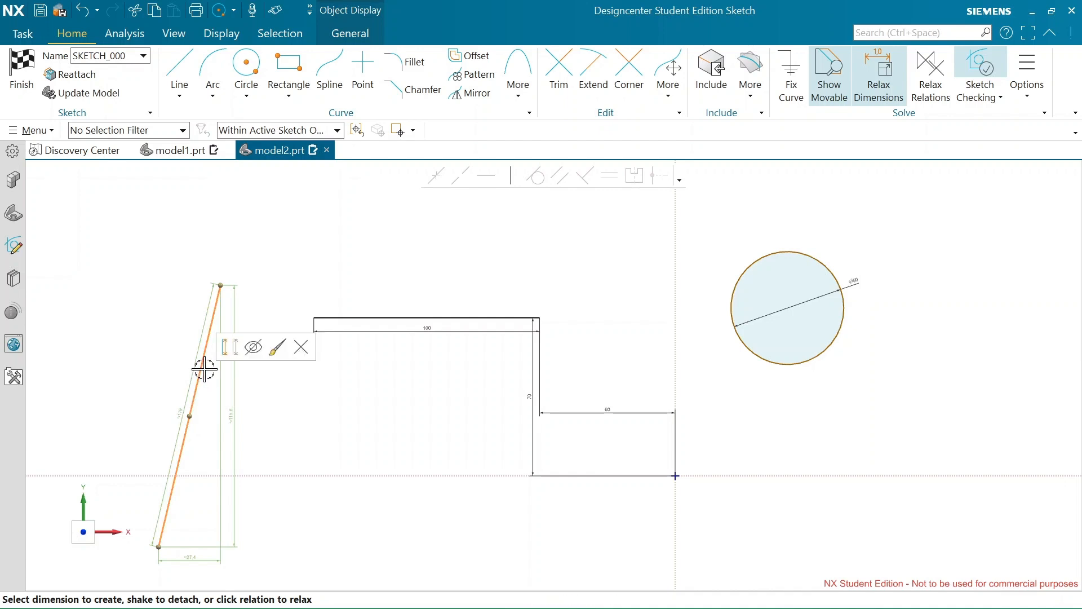
left_click(299, 345)
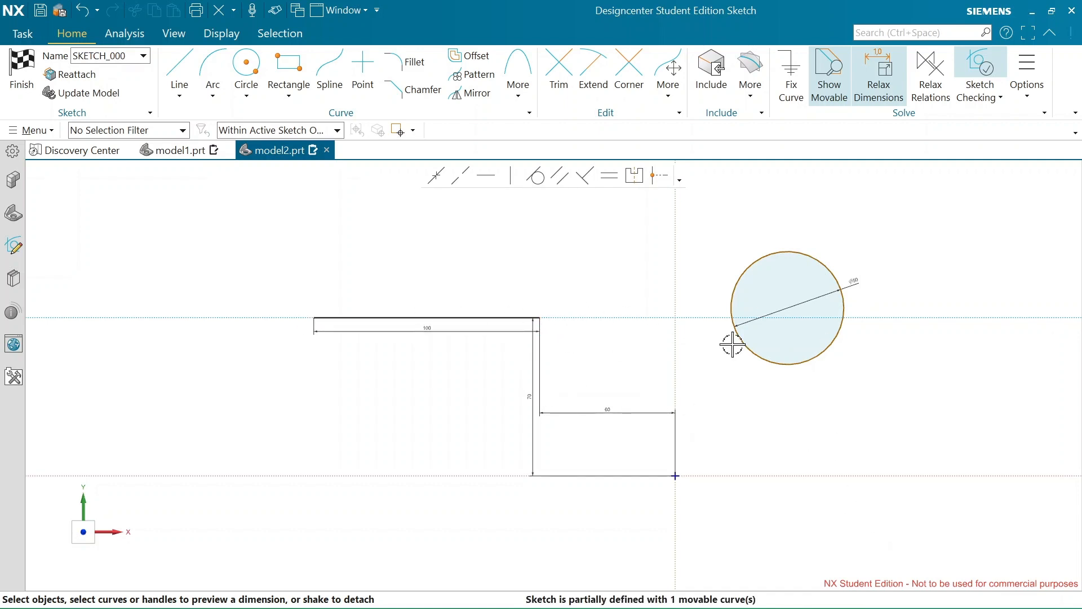
left_click(675, 476)
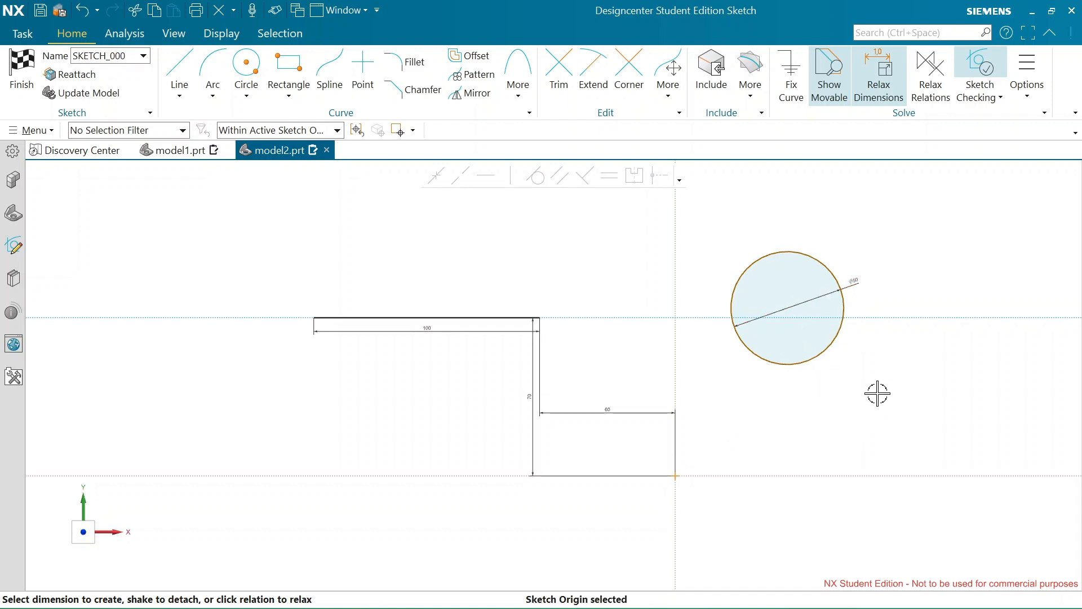
key("Escape")
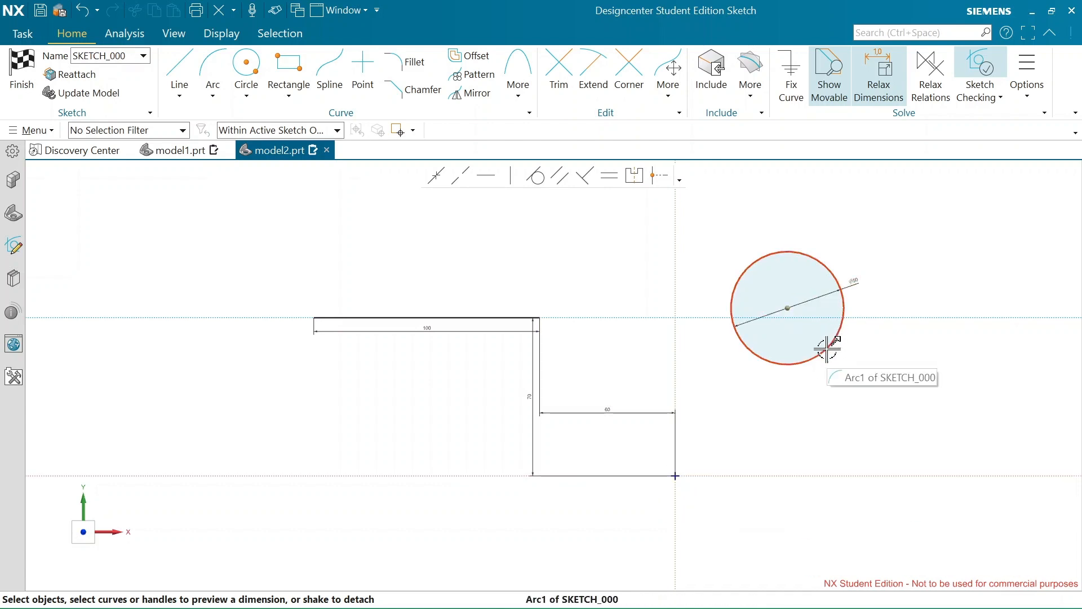
left_click(786, 308)
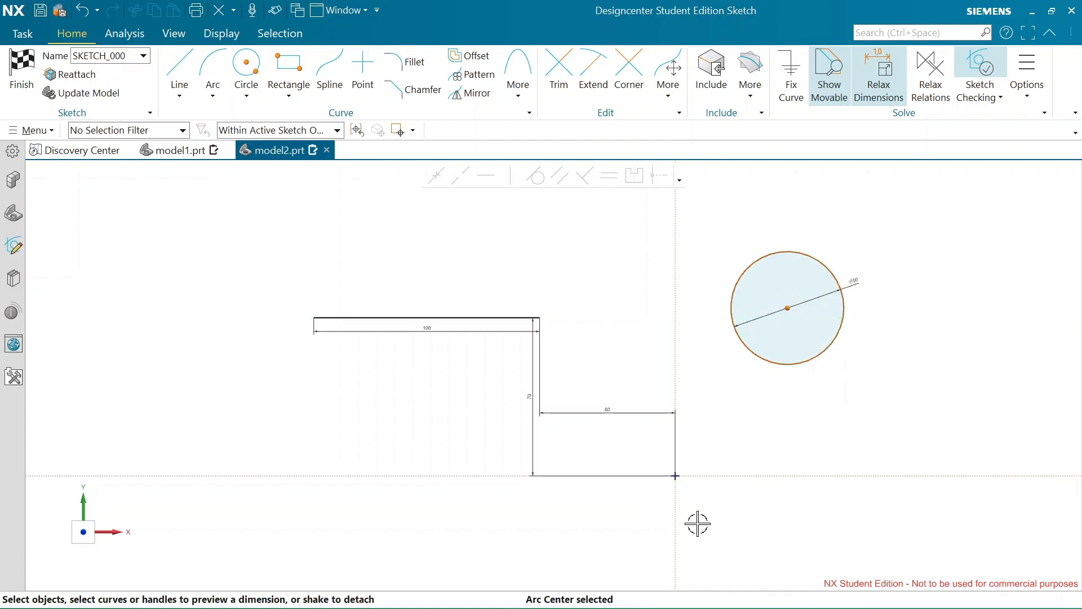
left_click(677, 475)
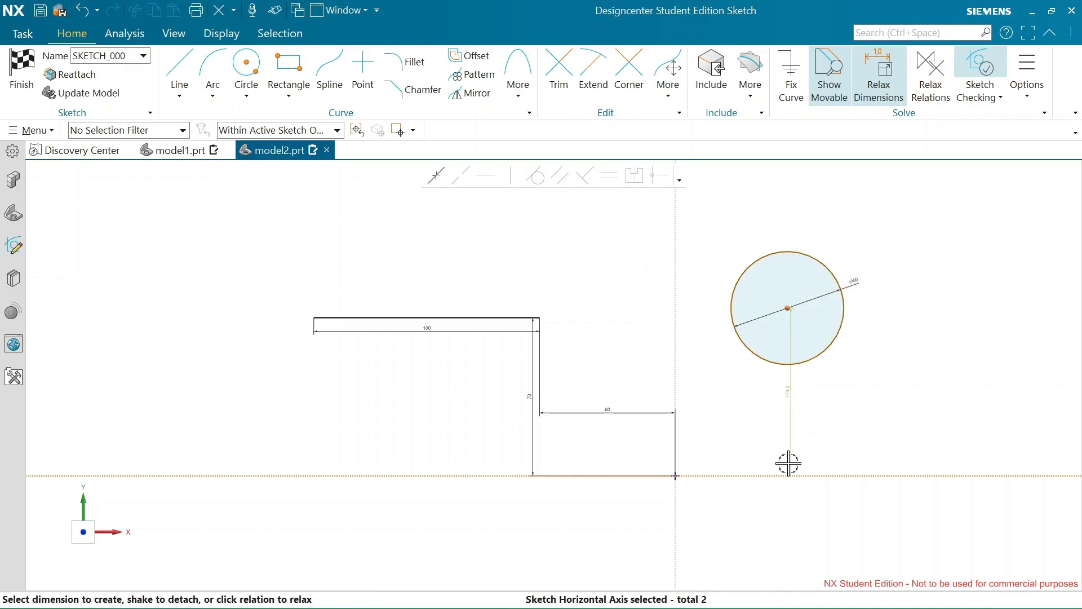
key("Escape")
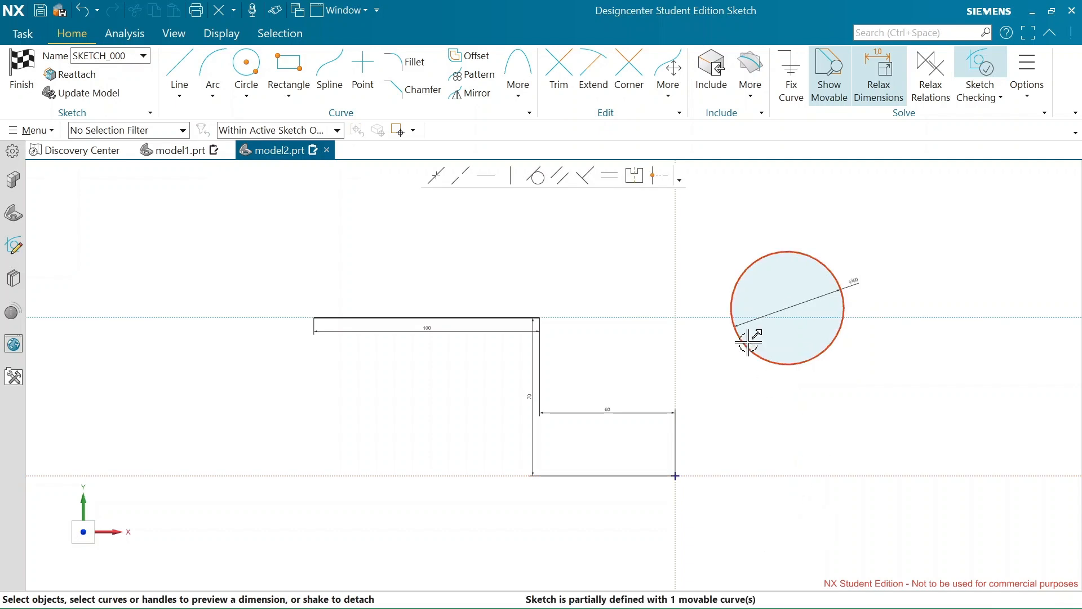
Add a vertical dimension between the circle's center and the sketch origin, and set it to 75 mm
left_click(790, 307)
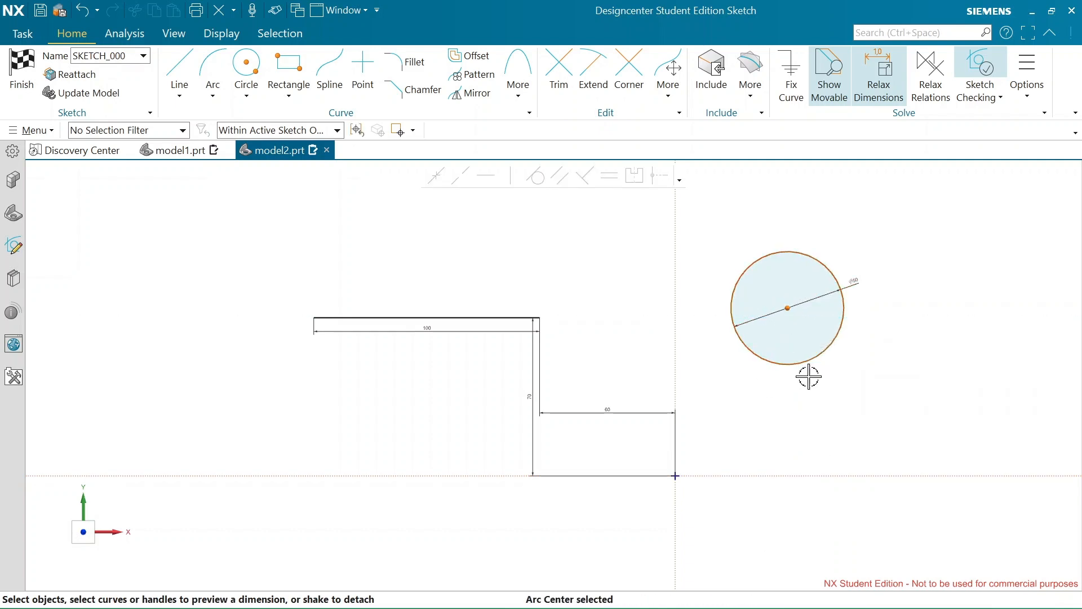
left_click(673, 477)
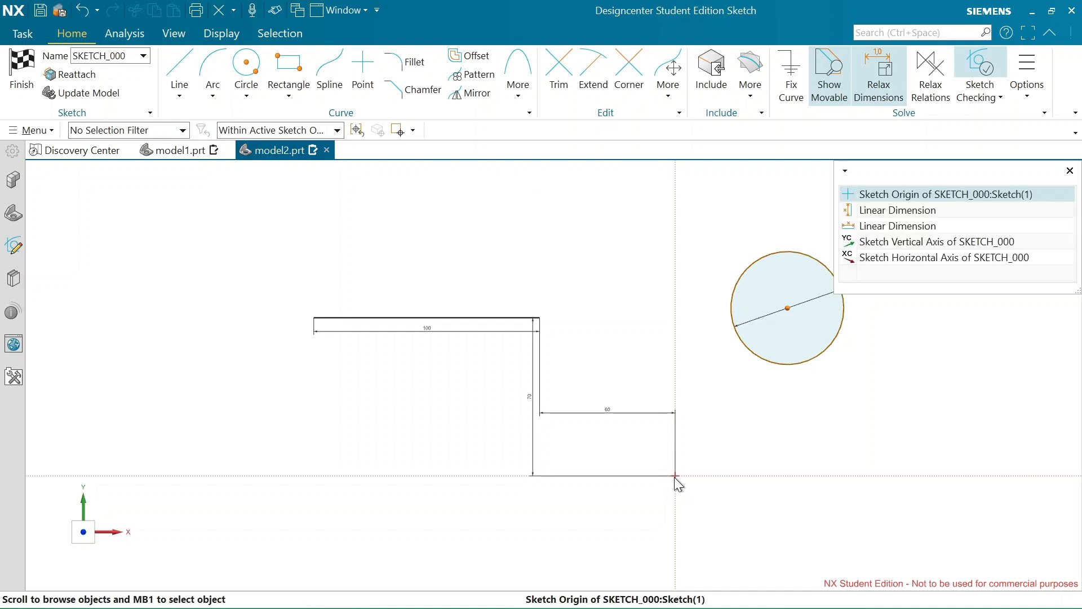
left_click(916, 192)
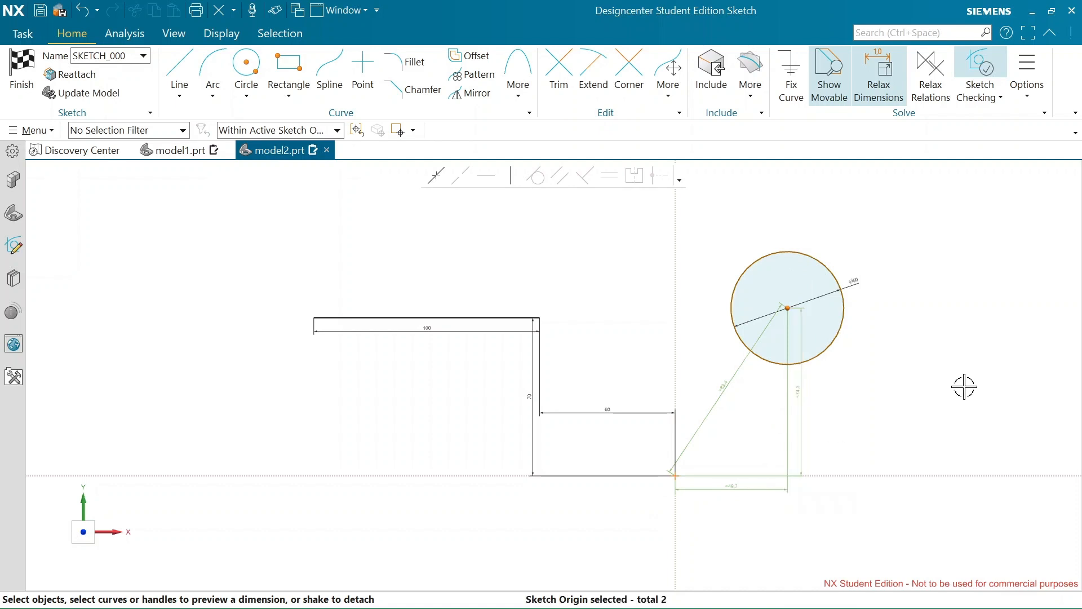
double_click(800, 395)
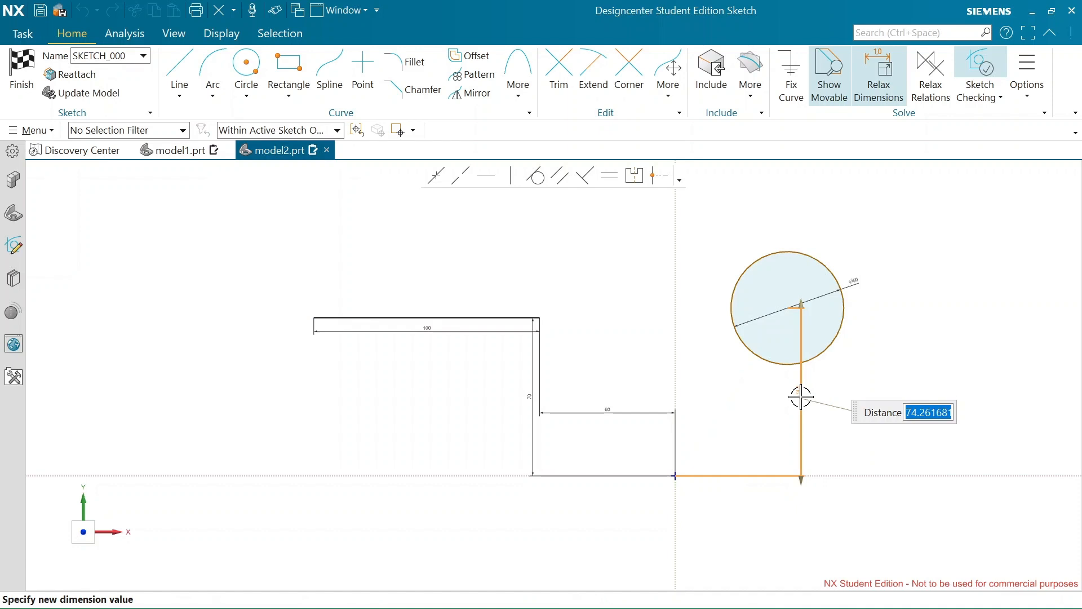
type("75")
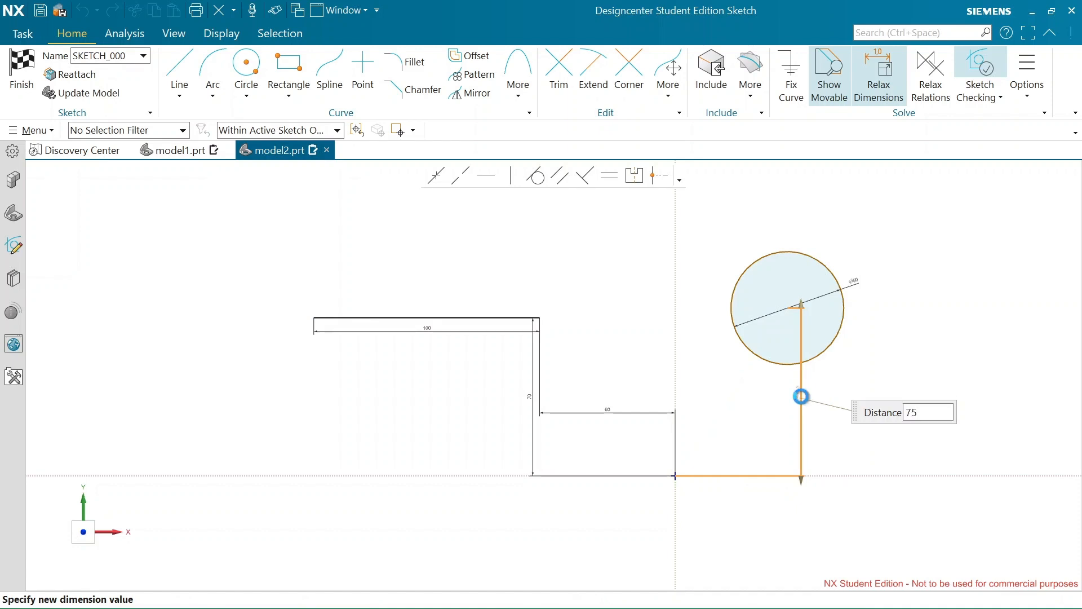
key("Return")
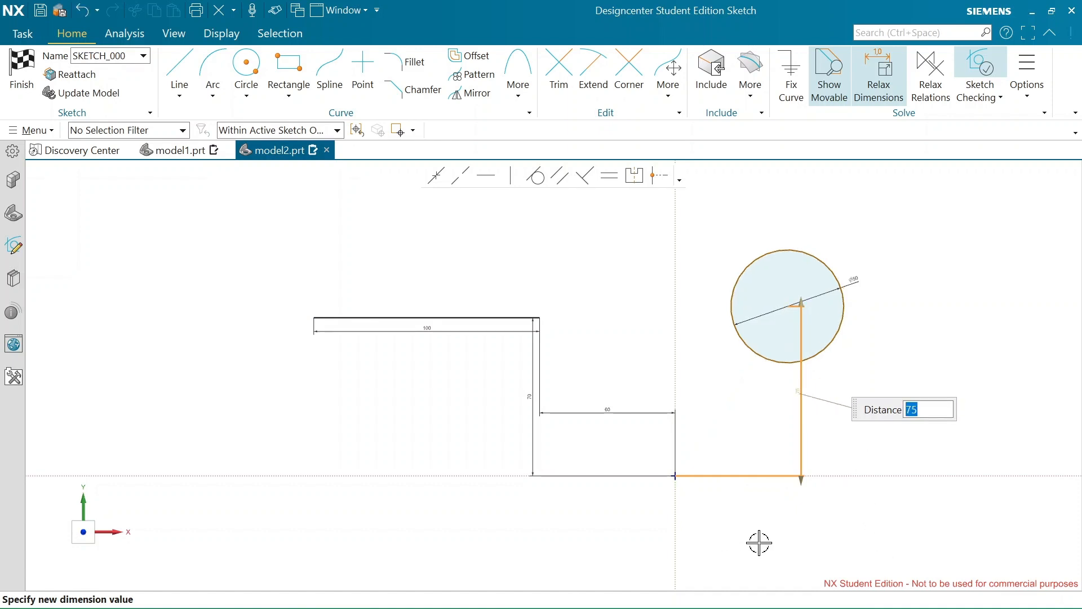
key("Escape")
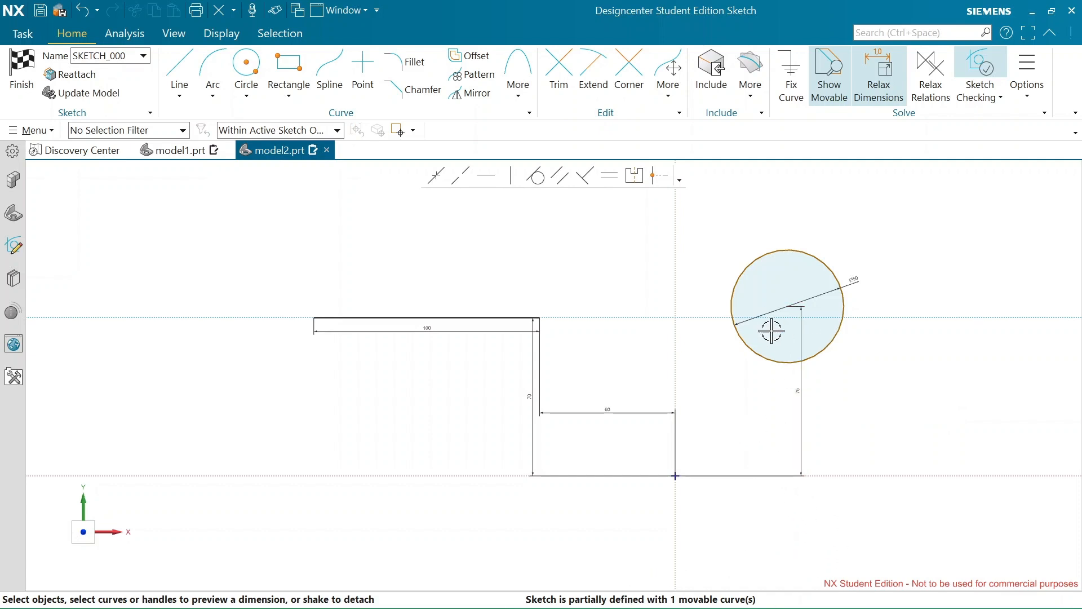
Nudge the circle upward with its dimensions relaxed, and set the vertical dimension between its center and the sketch origin back to 75 mm
mouse_move(800, 313)
left_mouse_down()
mouse_move(689, 298)
mouse_move(506, 309)
mouse_move(812, 280)
mouse_move(455, 290)
mouse_move(1079, 220)
mouse_move(268, 273)
mouse_move(1075, 302)
mouse_move(565, 289)
mouse_move(621, 299)
mouse_move(314, 312)
mouse_move(220, 335)
mouse_move(287, 314)
mouse_move(719, 272)
mouse_move(843, 242)
mouse_move(818, 232)
mouse_move(835, 316)
mouse_move(826, 202)
mouse_move(841, 244)
mouse_move(758, 251)
mouse_move(828, 242)
mouse_move(795, 253)
mouse_move(816, 245)
left_mouse_up()
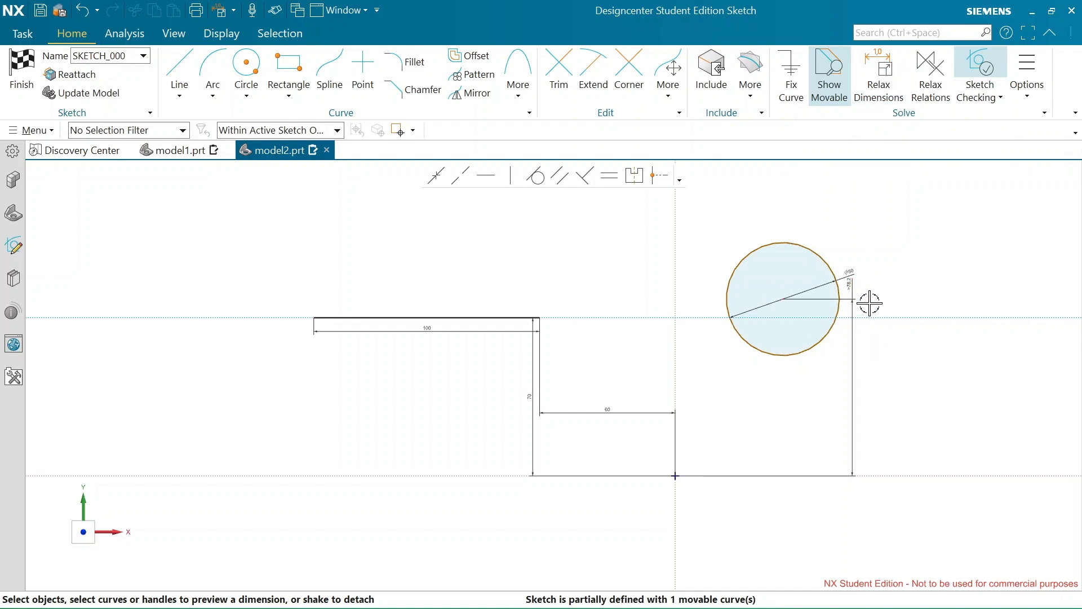
double_click(855, 292)
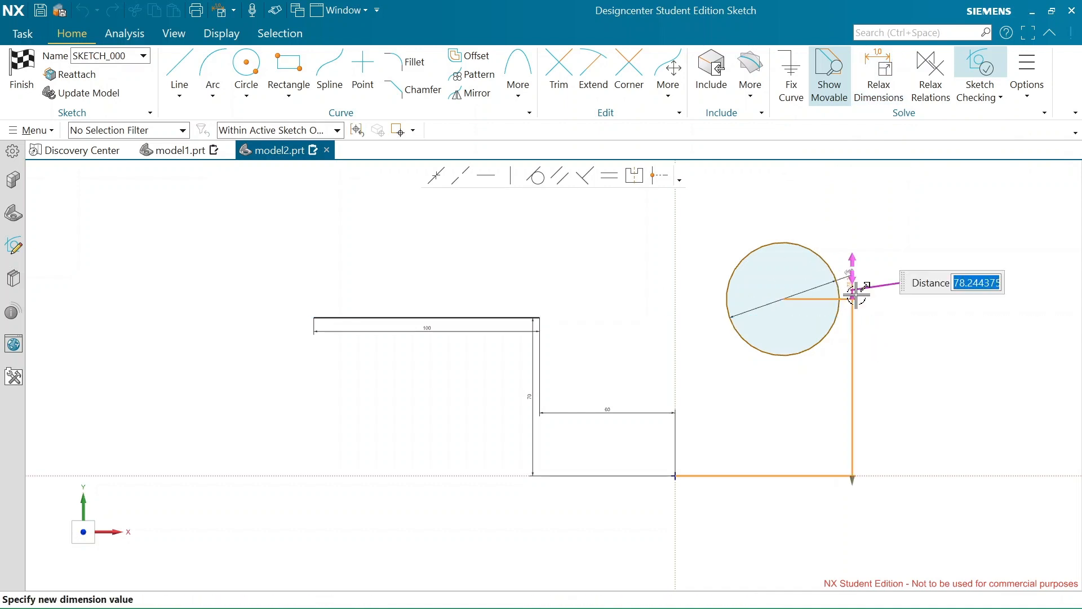
type("7")
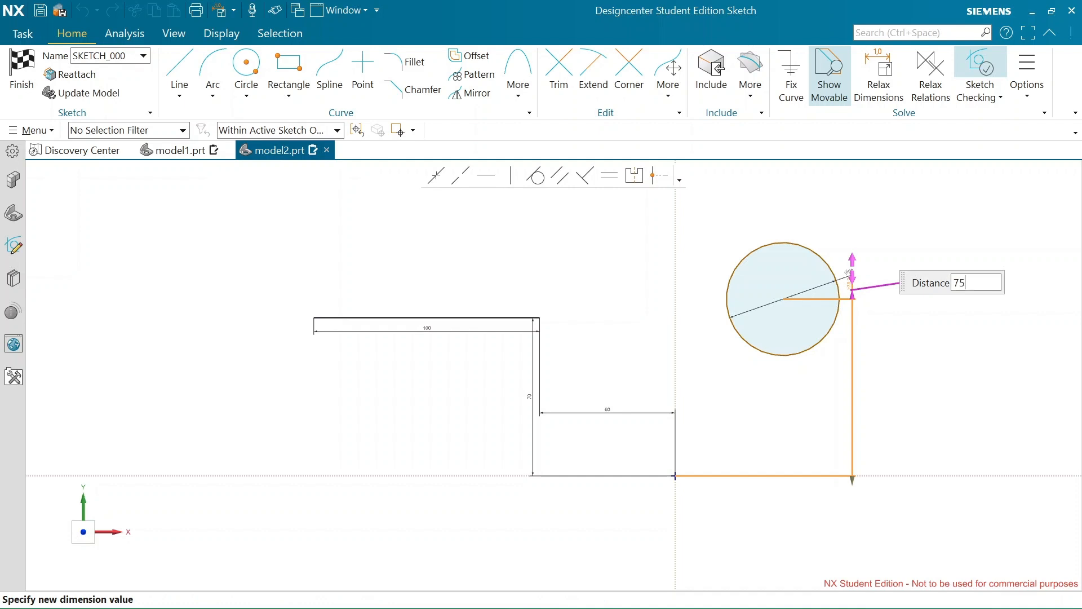
type("5")
key("Return")
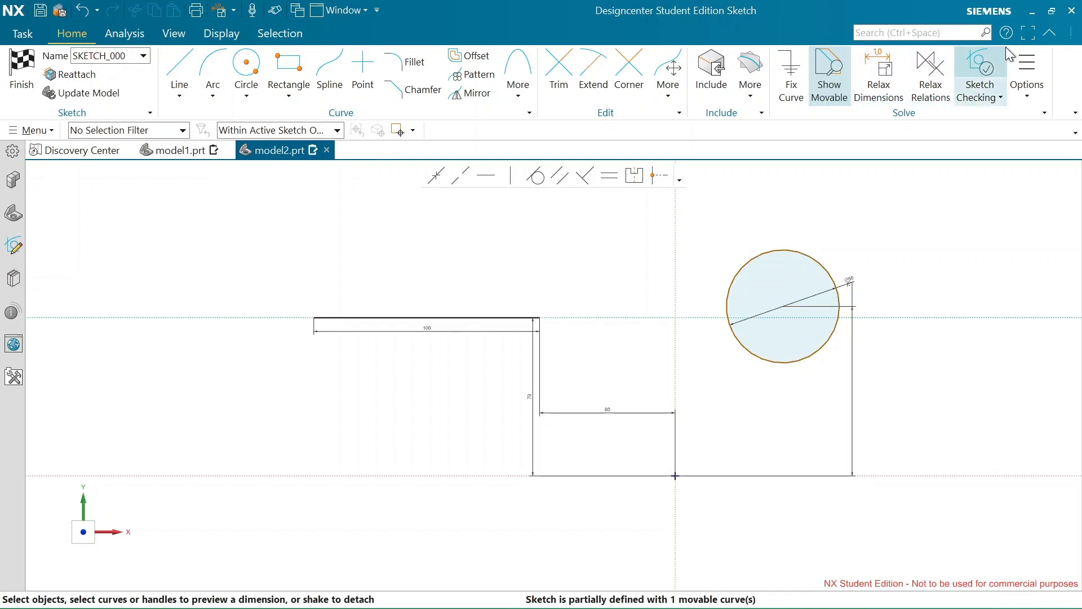
Shift the circle farther right, add a horizontal dimension between the sketch origin and its center, and set it to 75 mm
mouse_move(782, 251)
left_mouse_down()
mouse_move(421, 299)
mouse_move(410, 476)
mouse_move(934, 349)
mouse_move(417, 379)
mouse_move(251, 360)
mouse_move(778, 362)
mouse_move(327, 357)
mouse_move(877, 345)
mouse_move(792, 333)
mouse_move(856, 327)
mouse_move(410, 357)
mouse_move(742, 321)
mouse_move(871, 282)
mouse_move(756, 276)
mouse_move(811, 271)
left_mouse_up()
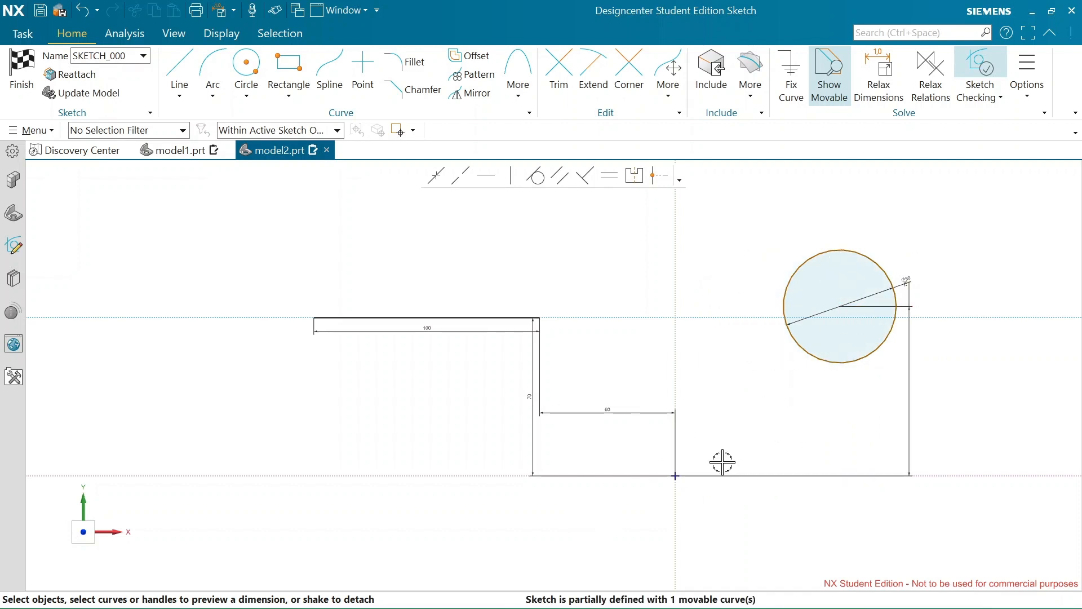
left_click(677, 476)
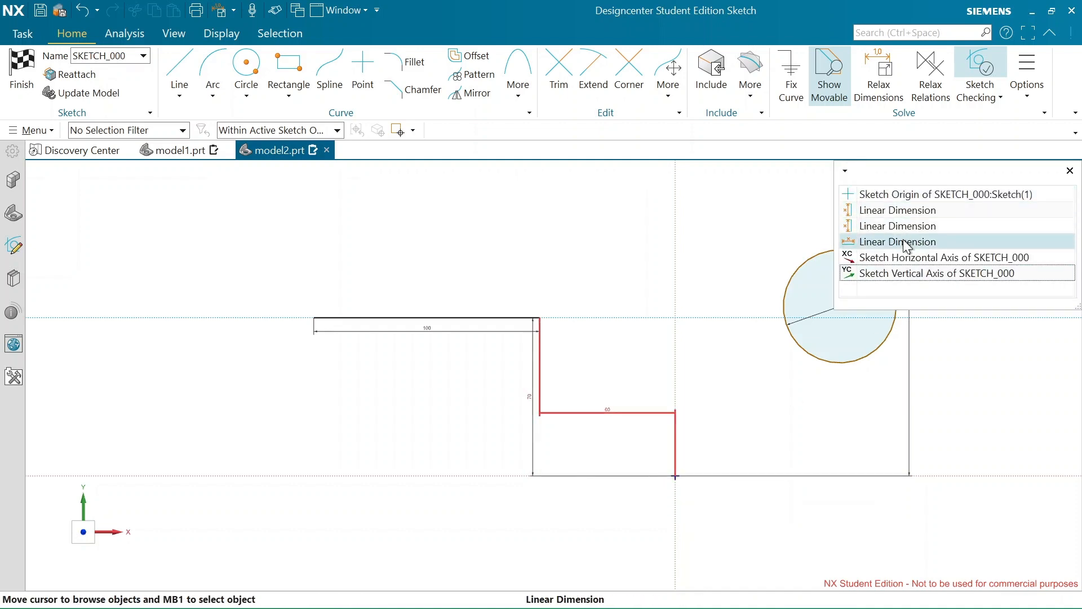
left_click(887, 195)
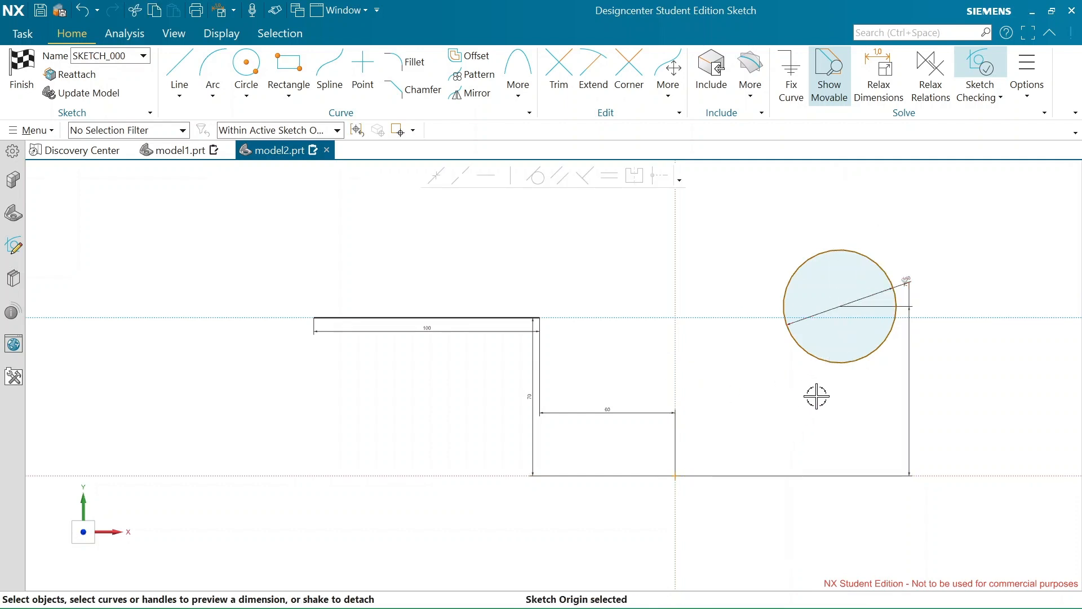
left_click(800, 345)
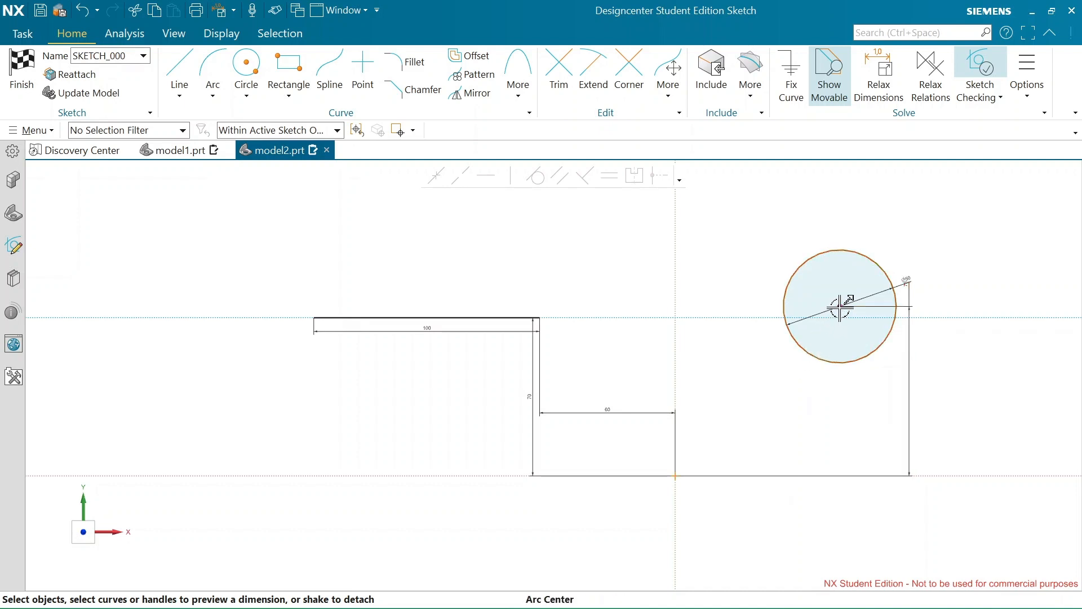
left_click(840, 307)
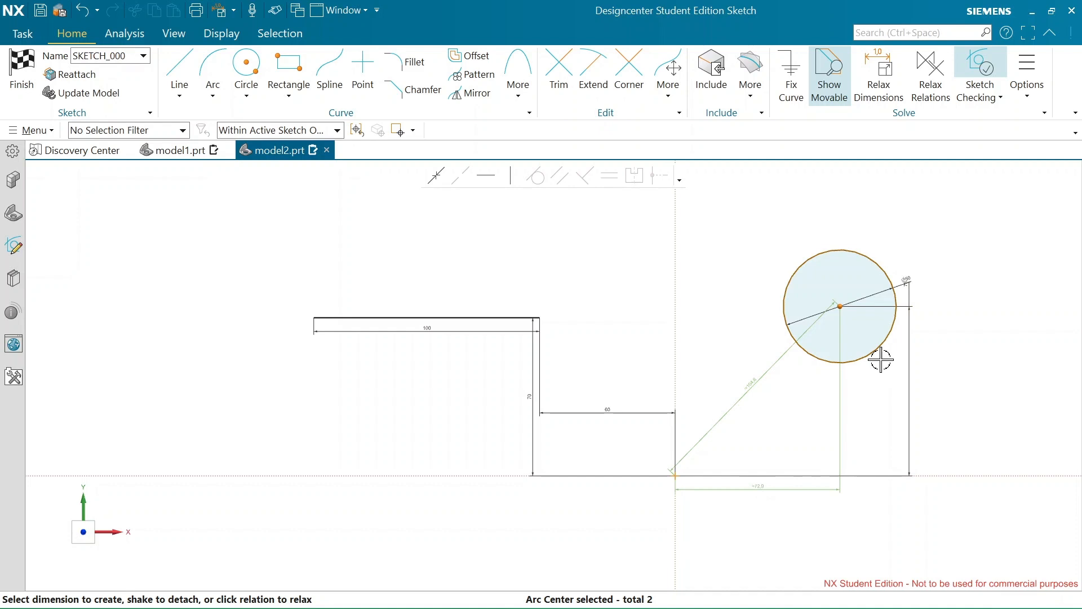
left_click(756, 489)
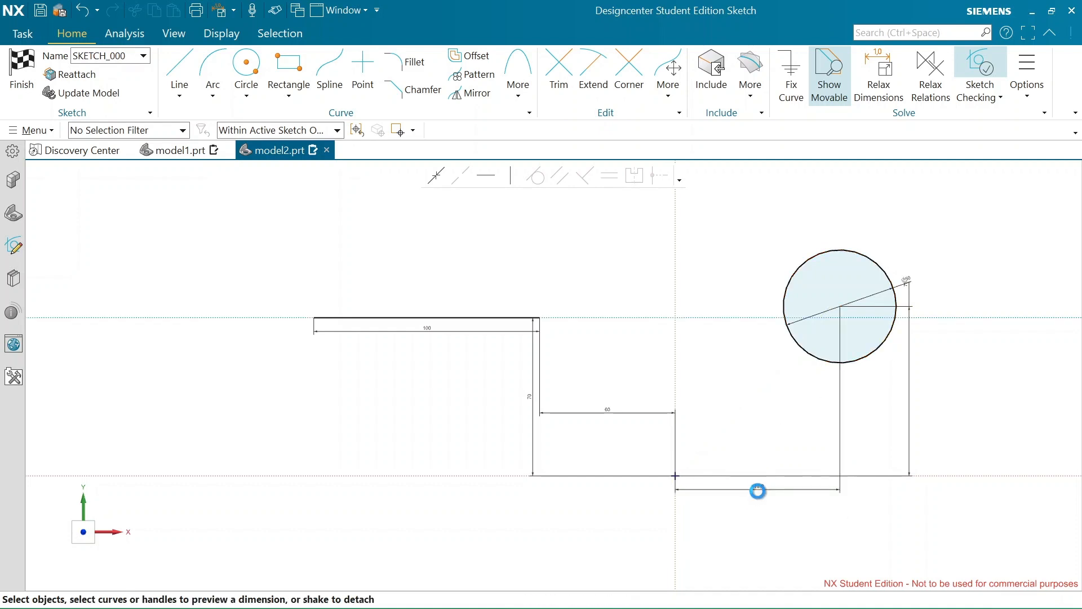
type("75")
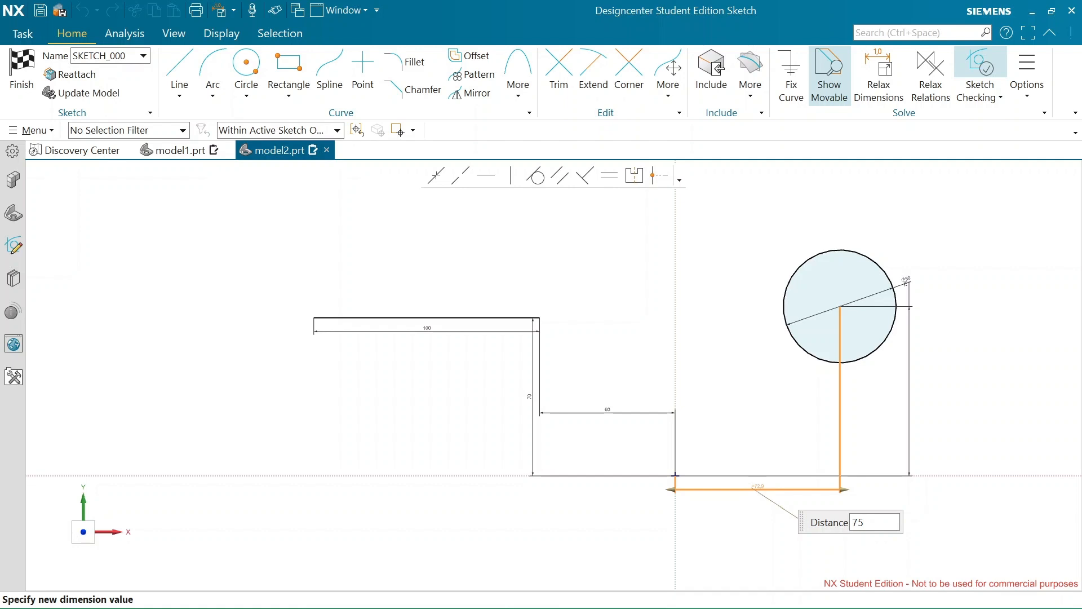
key("Return")
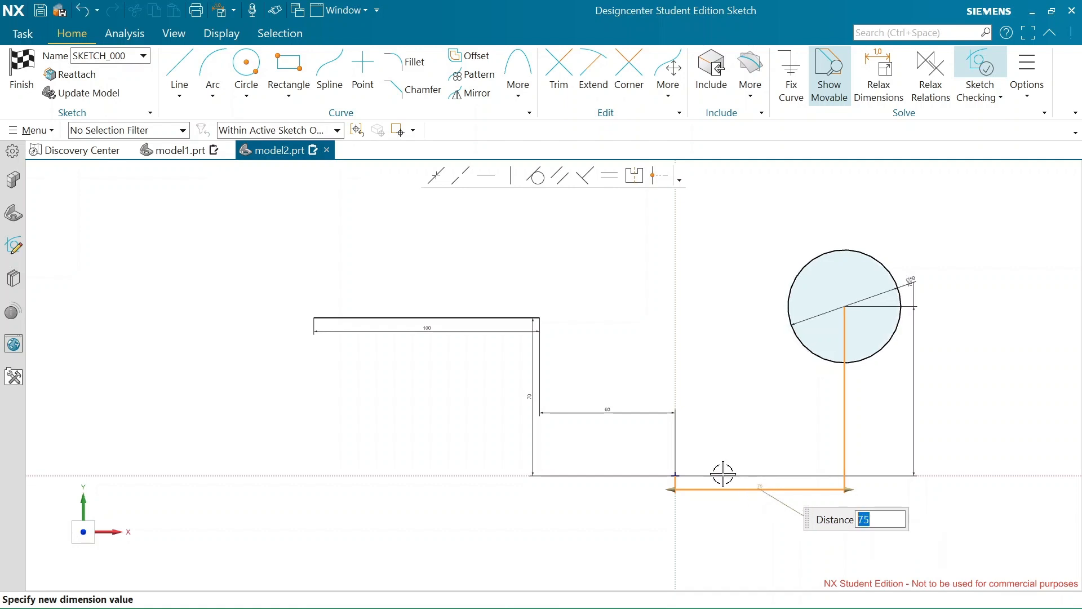
left_click(721, 380)
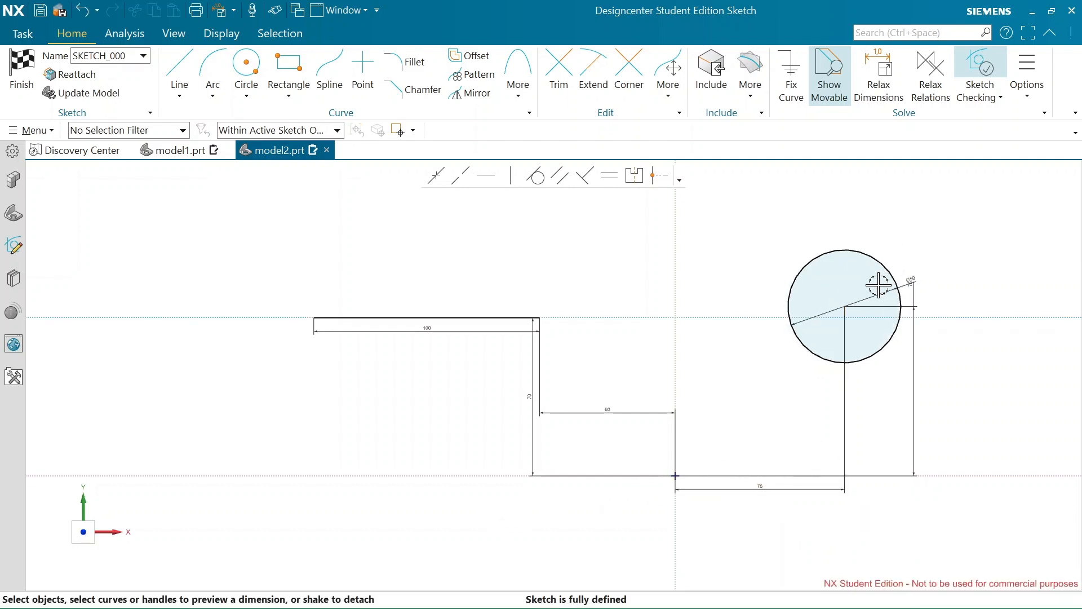
scroll(836, 269, "up", 5)
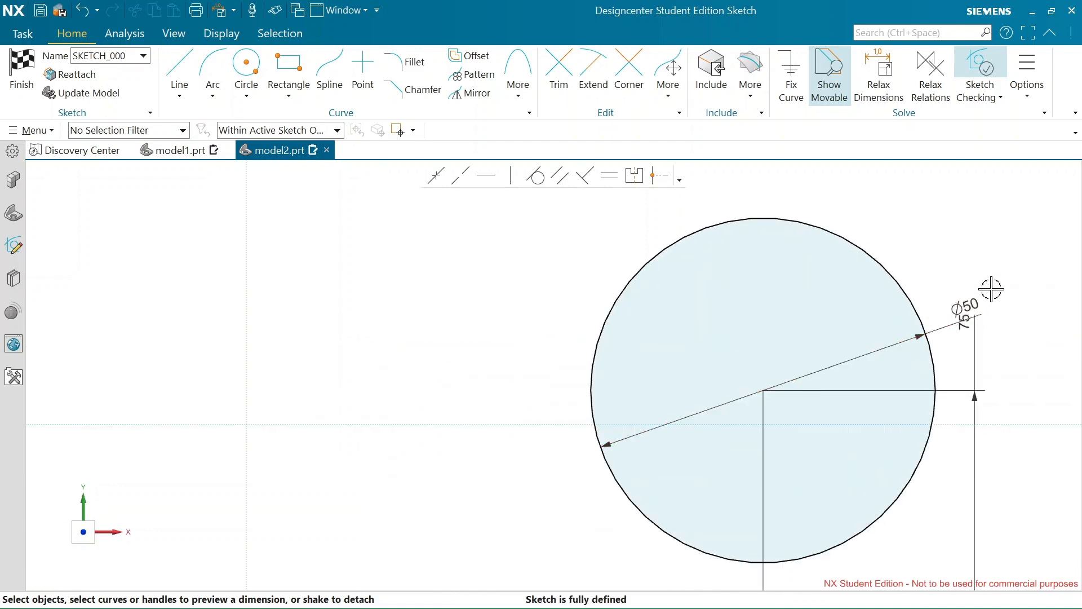
scroll(968, 311, "down", 3)
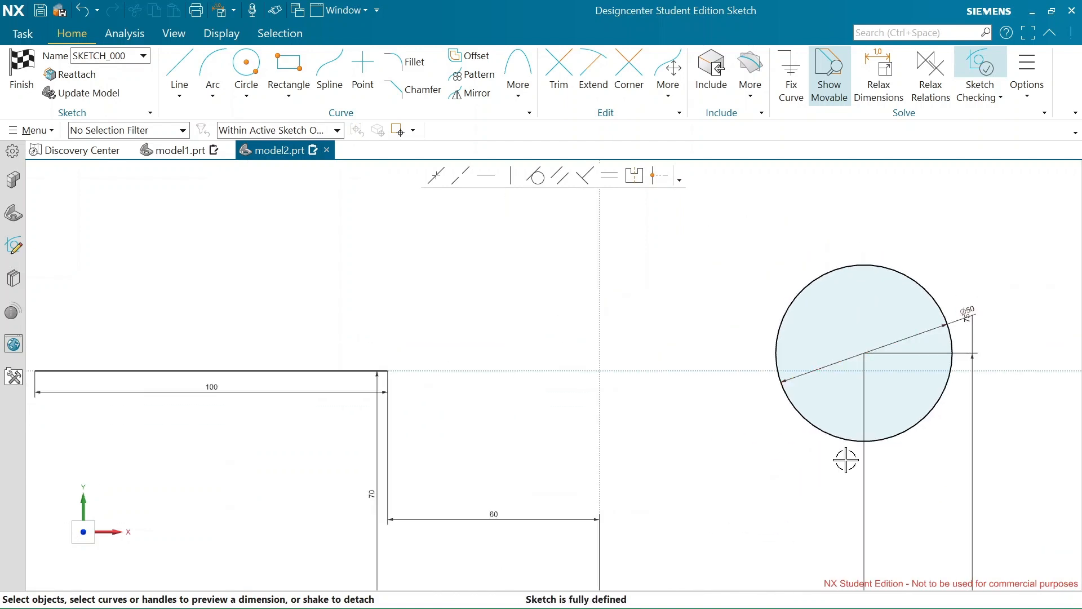
scroll(845, 405, "down", 2)
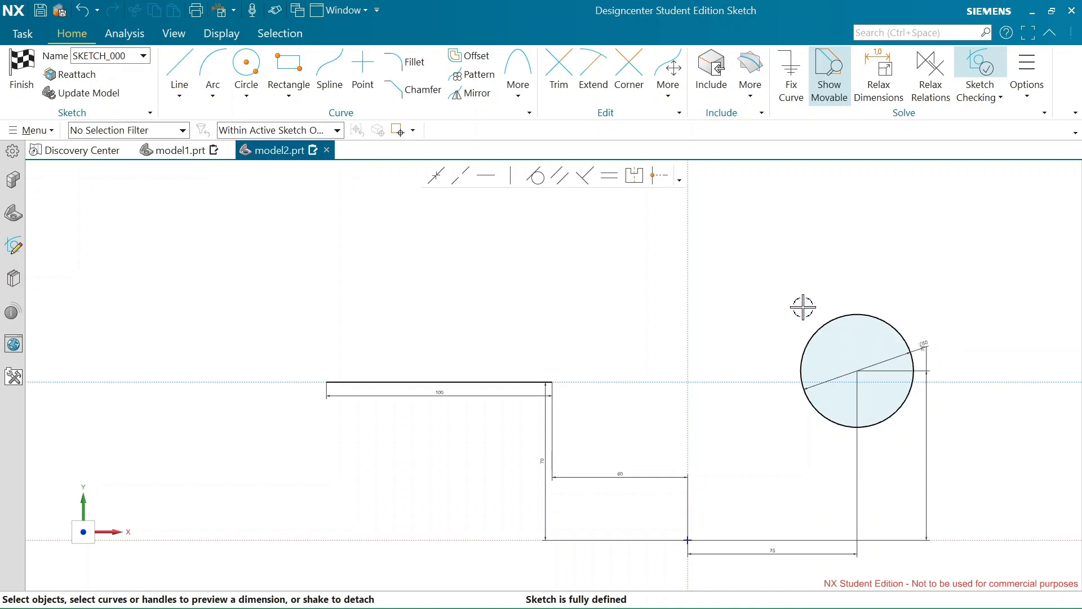